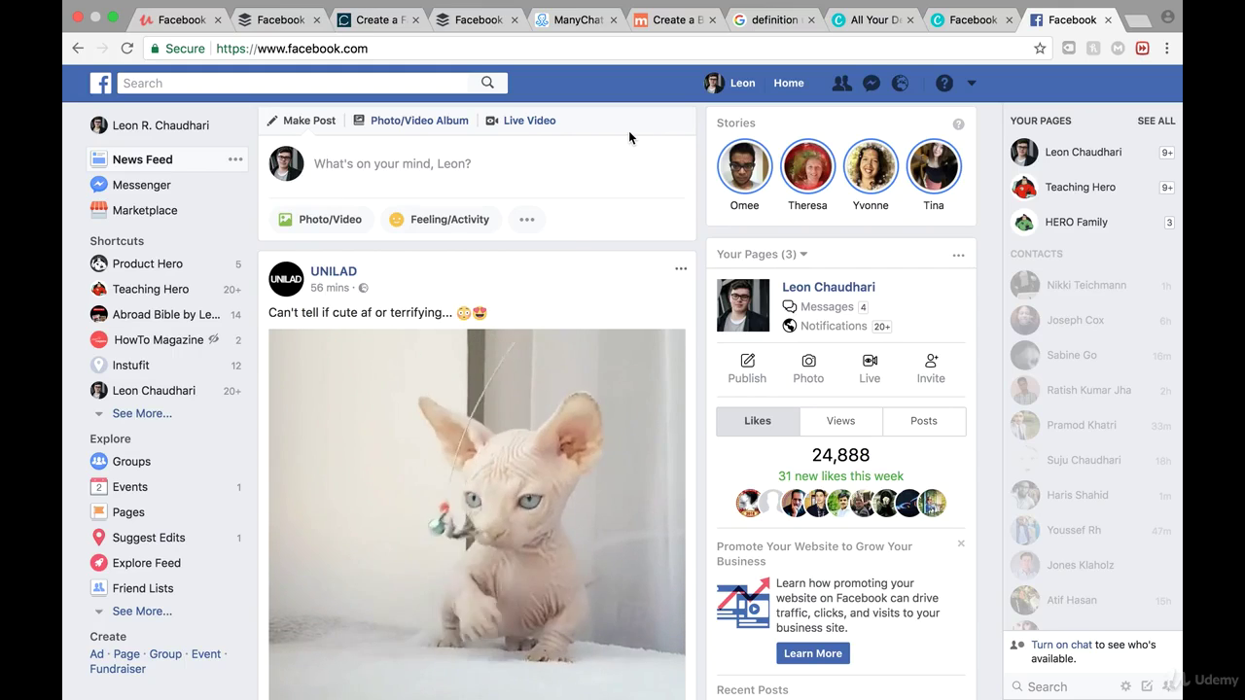
# Step: Start creating a new ad in Ads Manager and choose Messages as the campaign's marketing objective
pyautogui.click(972, 87)
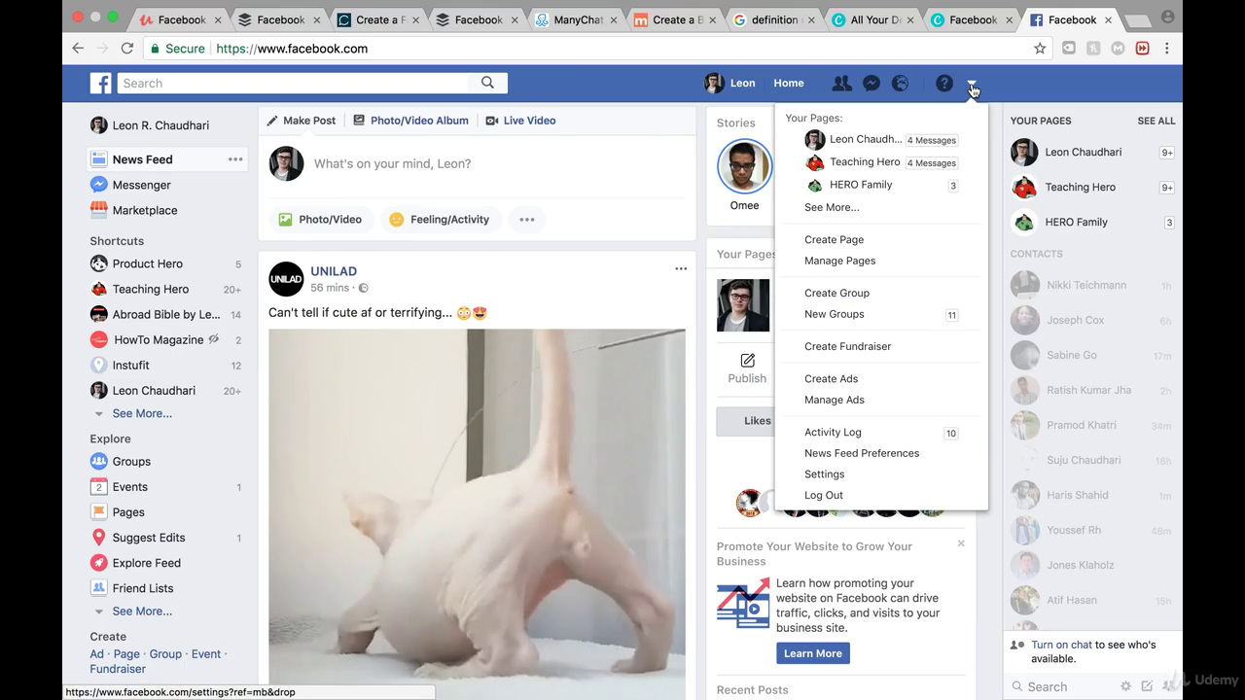
pyautogui.click(842, 382)
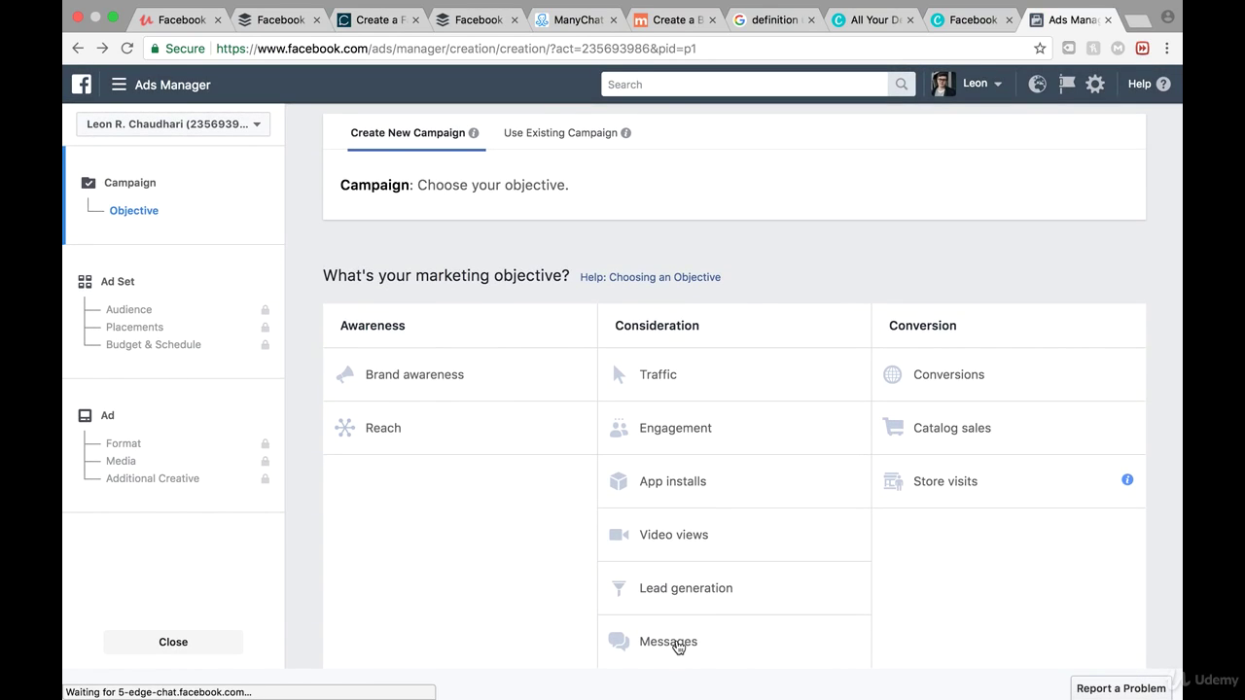
pyautogui.click(615, 640)
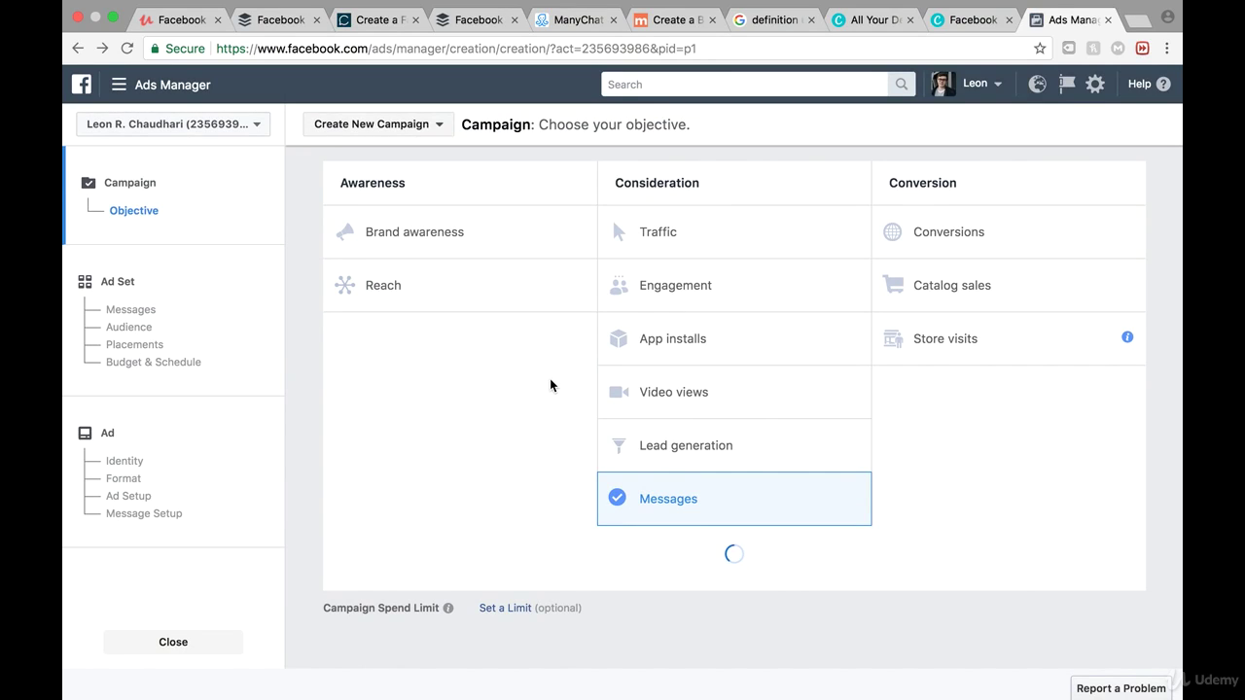
# Step: Name the campaign Online Marketing Agency and continue to the ad set settings
pyautogui.click(776, 478)
pyautogui.write('Online Marketing Agency')
pyautogui.click(745, 535)
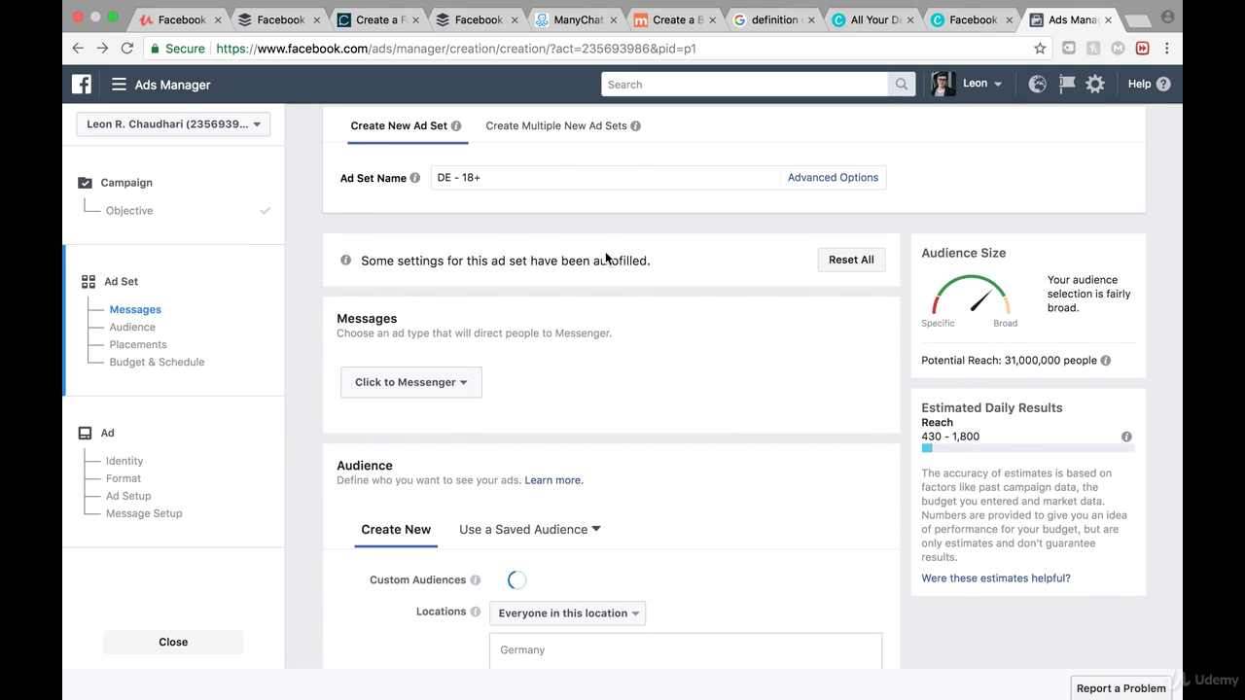
# Step: Replace Germany with the state of New York, United States as the audience location
pyautogui.scroll(-3, 594, 360)
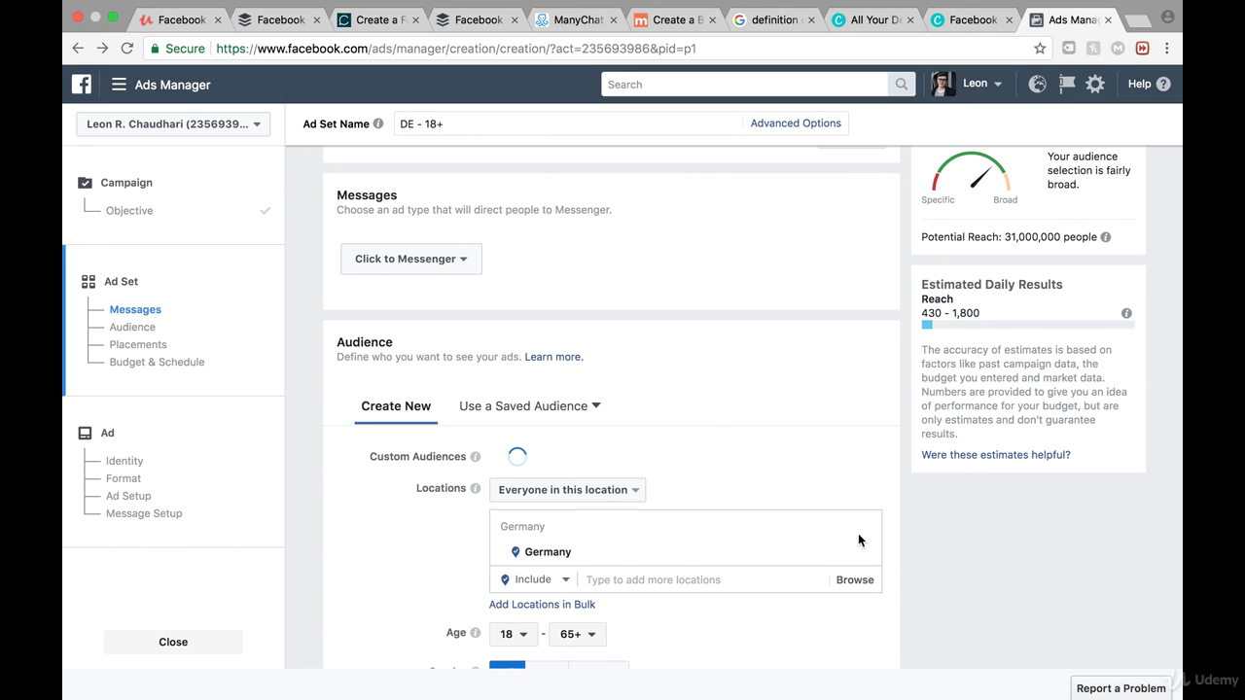
pyautogui.scroll(-2, 806, 479)
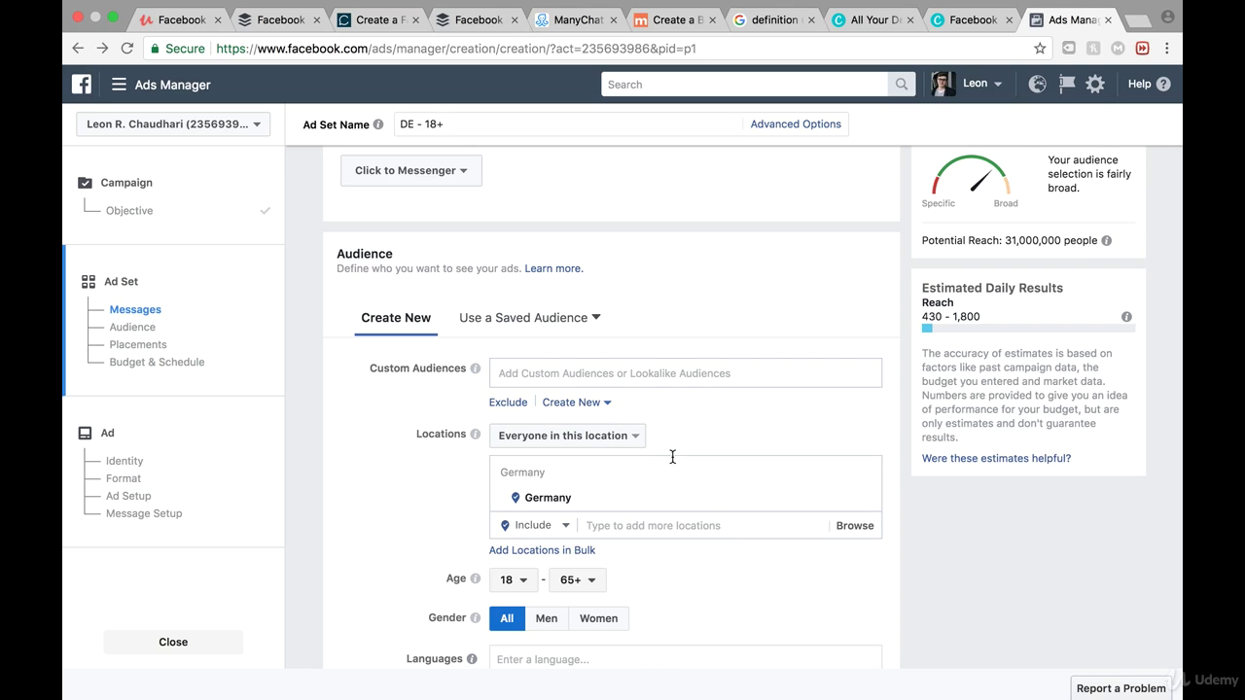
pyautogui.click(876, 496)
pyautogui.click(865, 498)
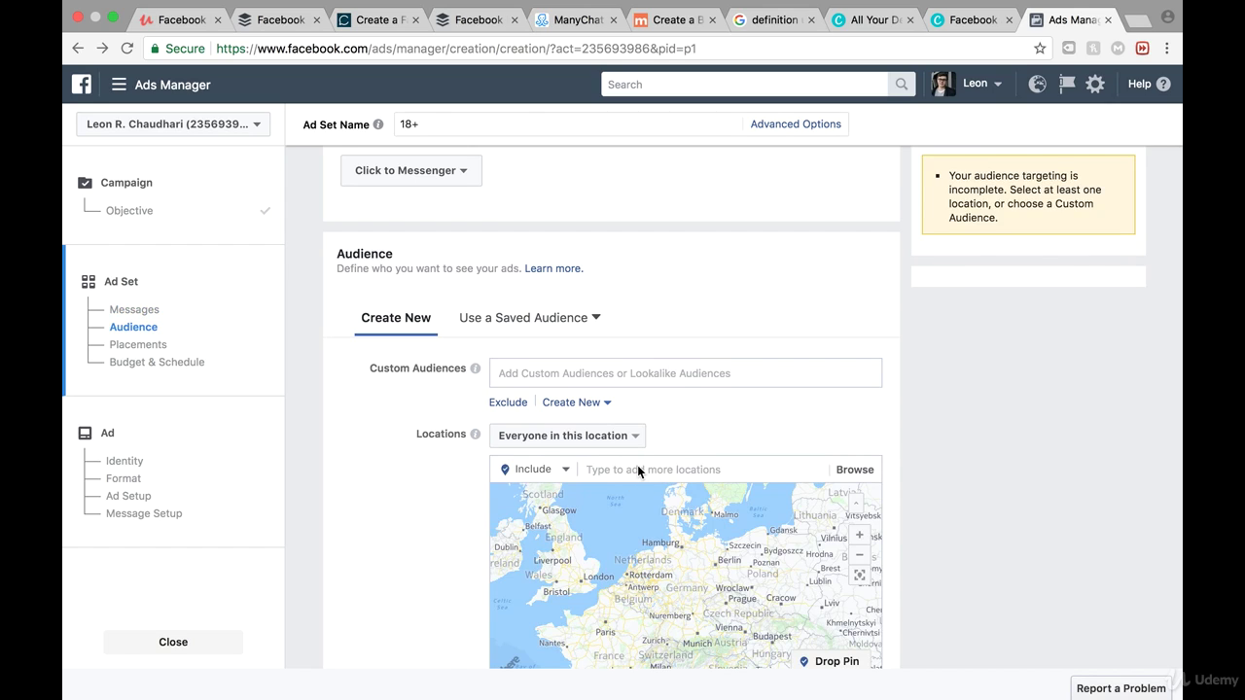
pyautogui.click(638, 469)
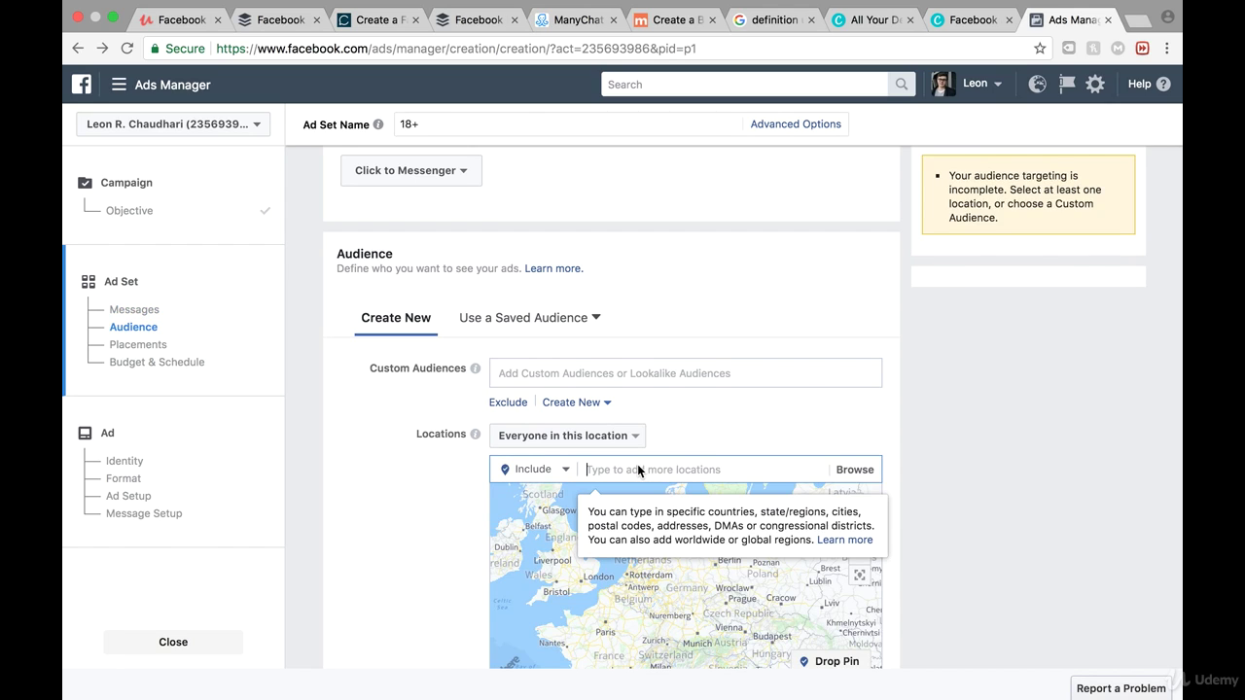
pyautogui.write('New York')
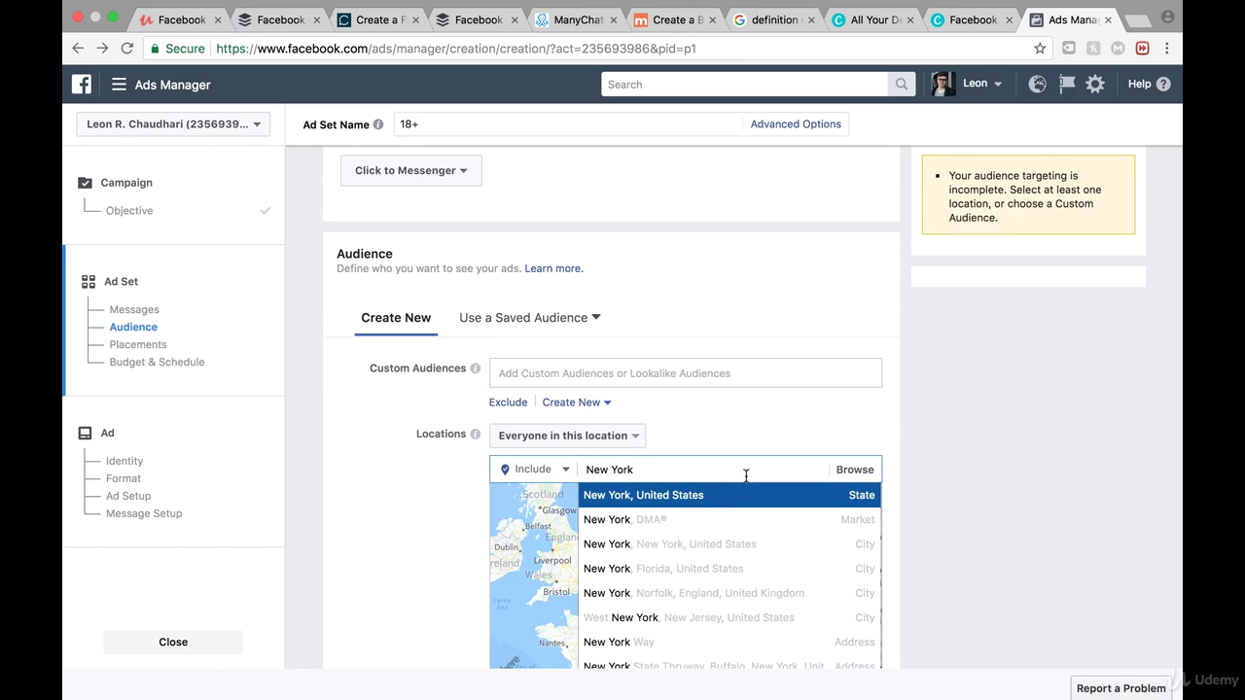
pyautogui.click(705, 484)
# Step: Set the audience's age range to 25-35
pyautogui.scroll(-5, 820, 426)
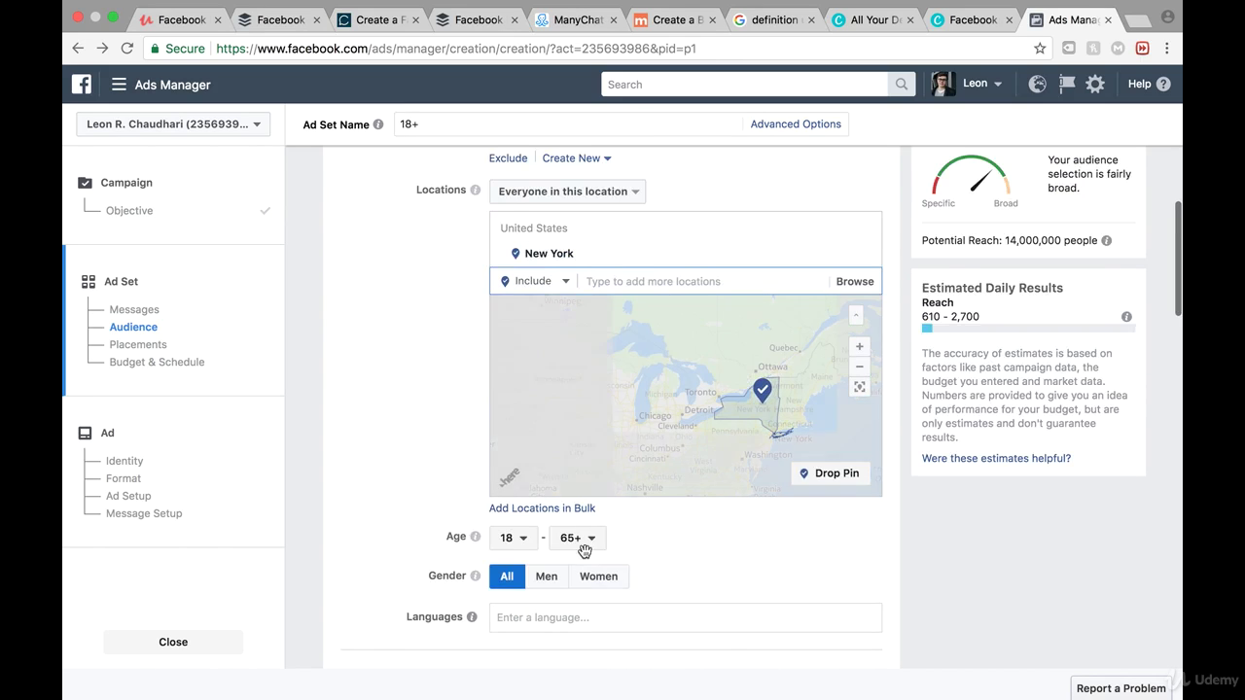
pyautogui.click(513, 538)
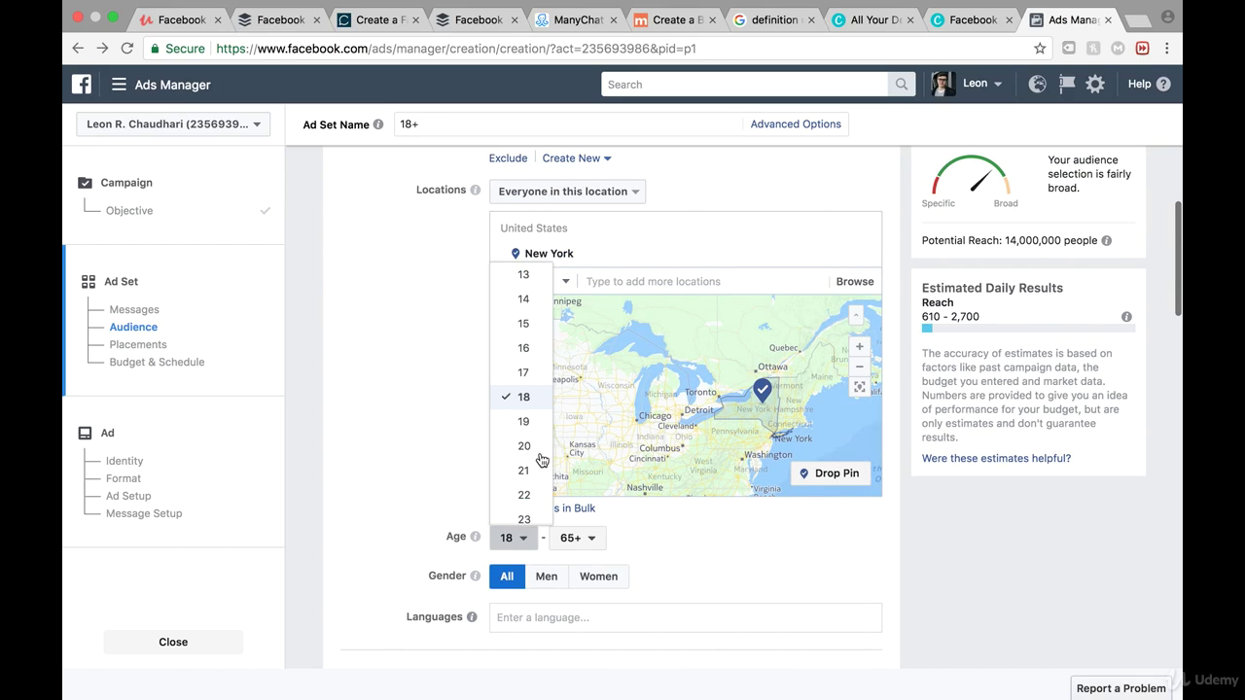
pyautogui.scroll(-2, 541, 465)
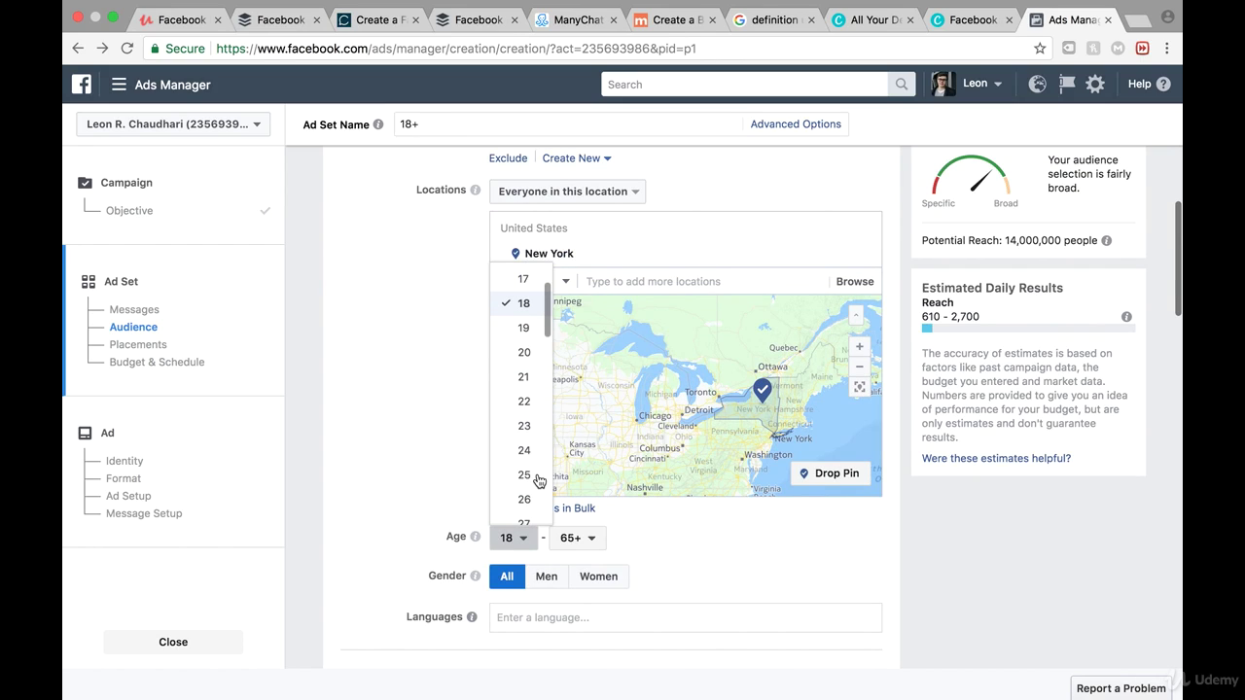
pyautogui.click(584, 547)
pyautogui.click(587, 537)
pyautogui.scroll(1, 588, 389)
pyautogui.scroll(10, 588, 366)
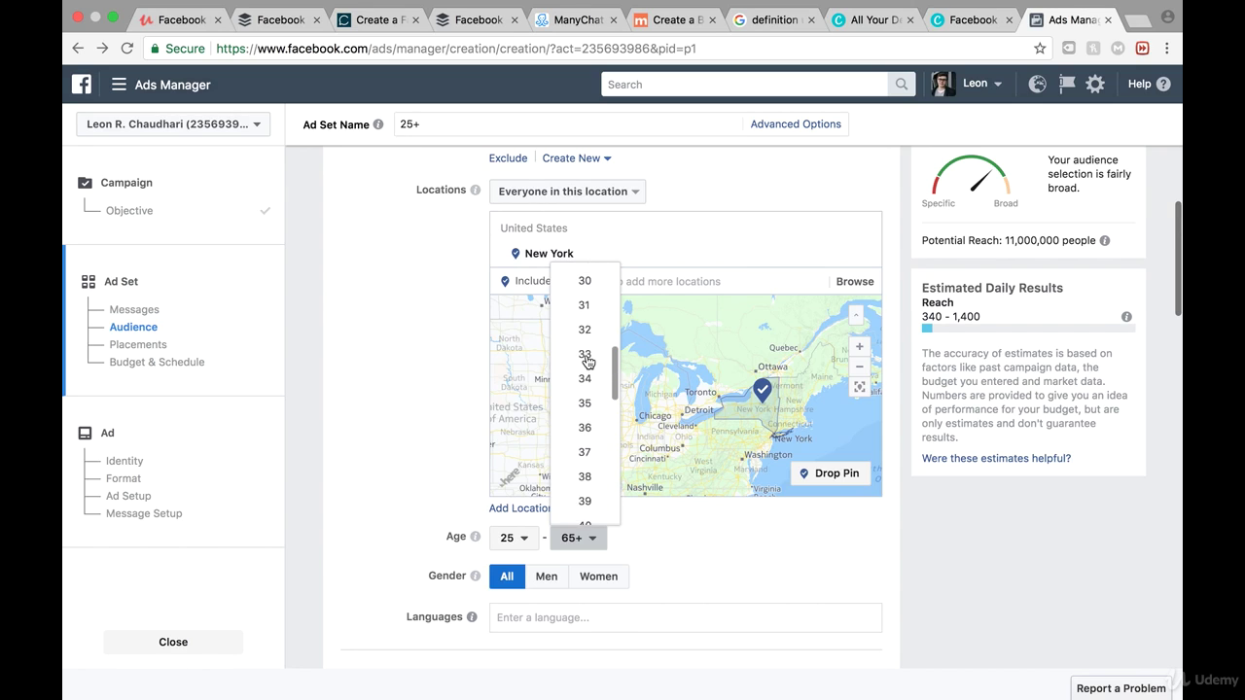
pyautogui.click(584, 413)
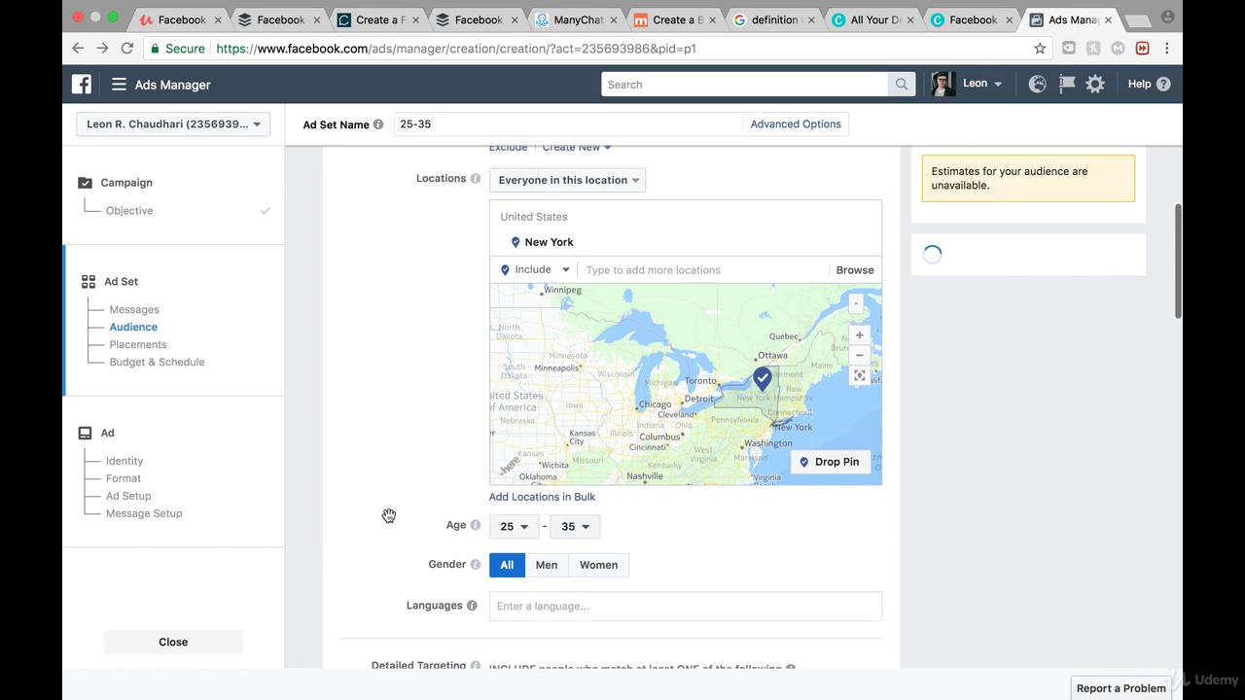
# Step: Add English (US) as the audience language
pyautogui.scroll(-2, 457, 540)
pyautogui.click(536, 530)
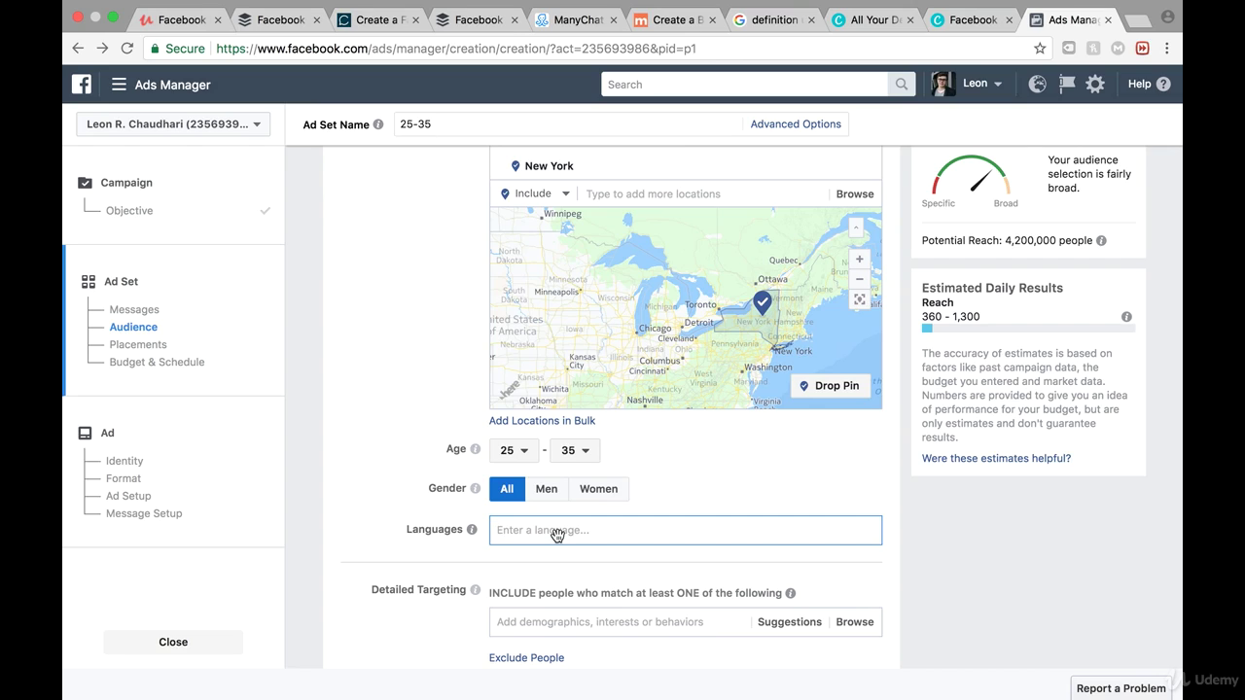
pyautogui.write('English')
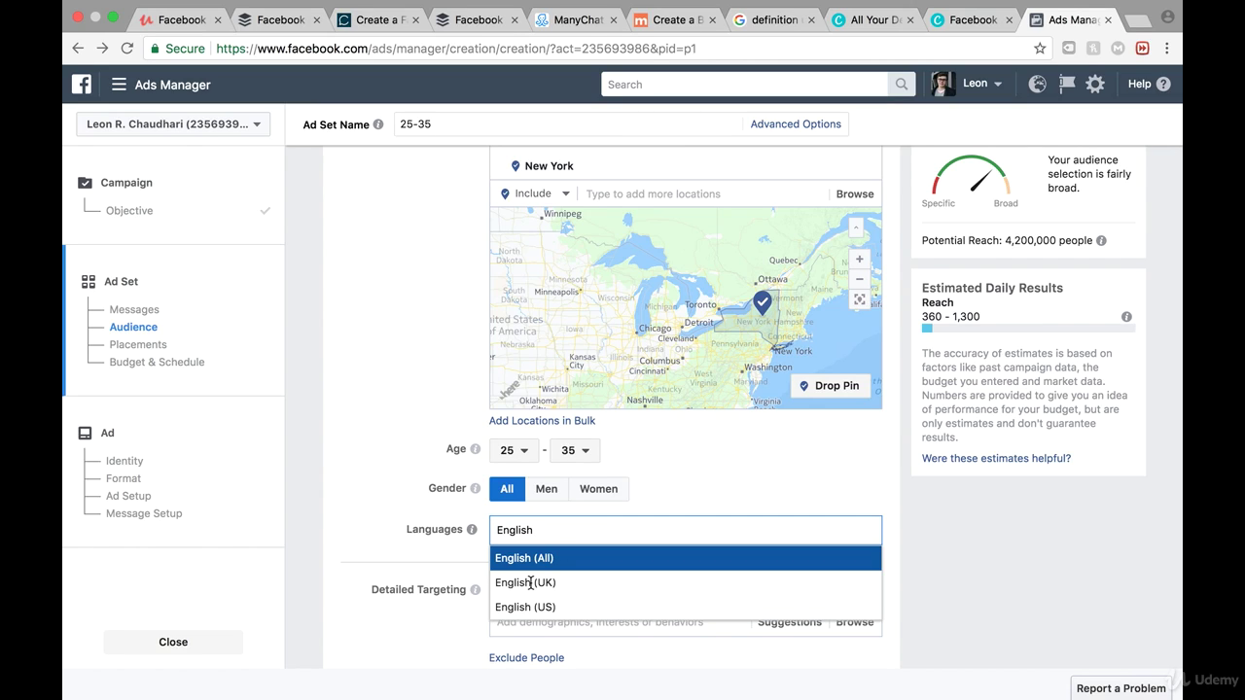
pyautogui.click(526, 606)
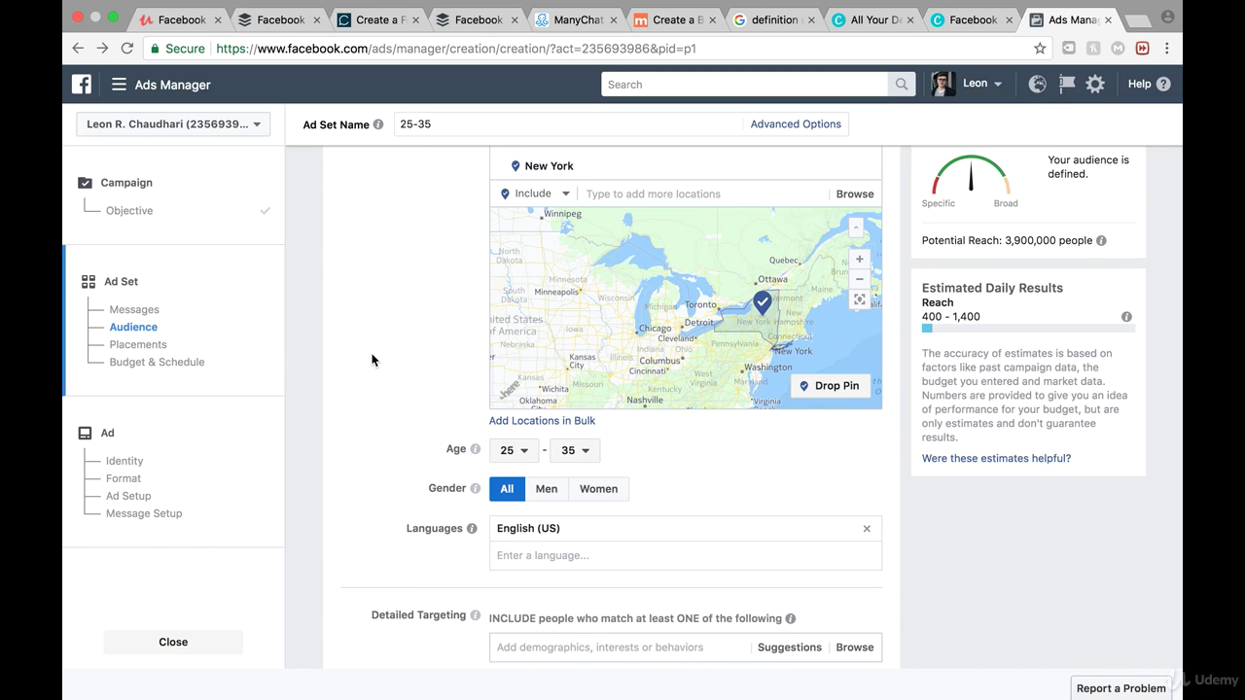
# Step: Search detailed targeting for Dentist and include the General Dentist job title
pyautogui.scroll(1, 461, 359)
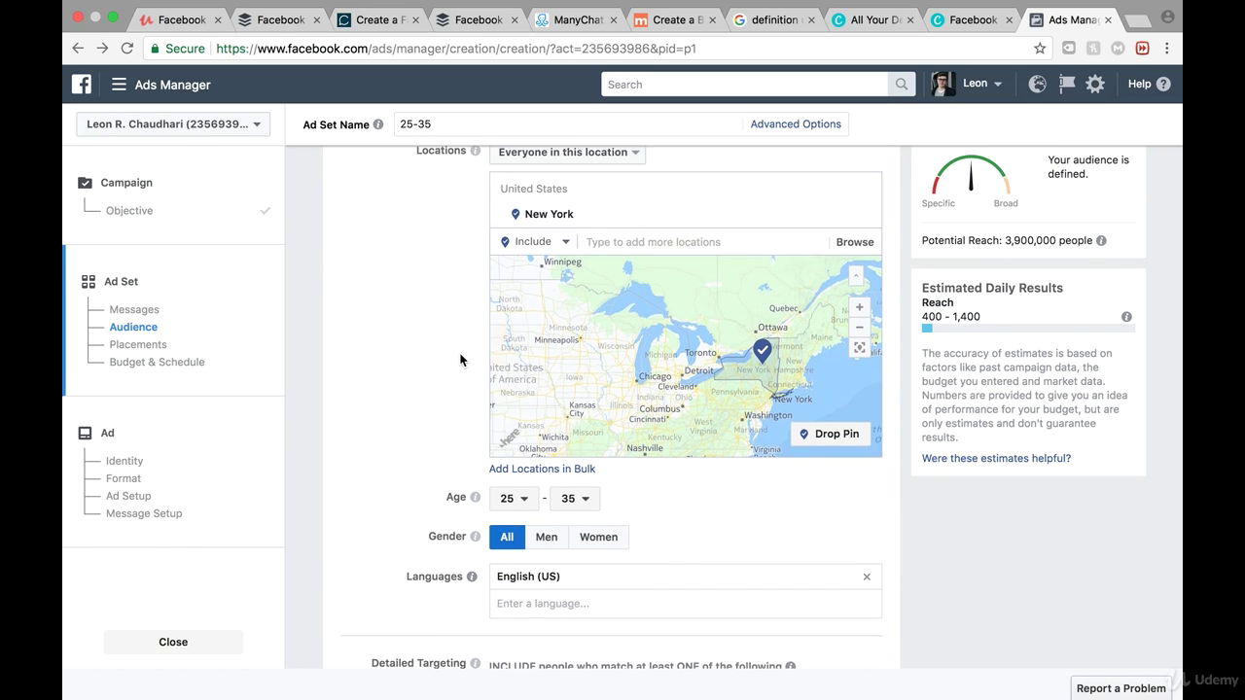
pyautogui.scroll(-5, 465, 389)
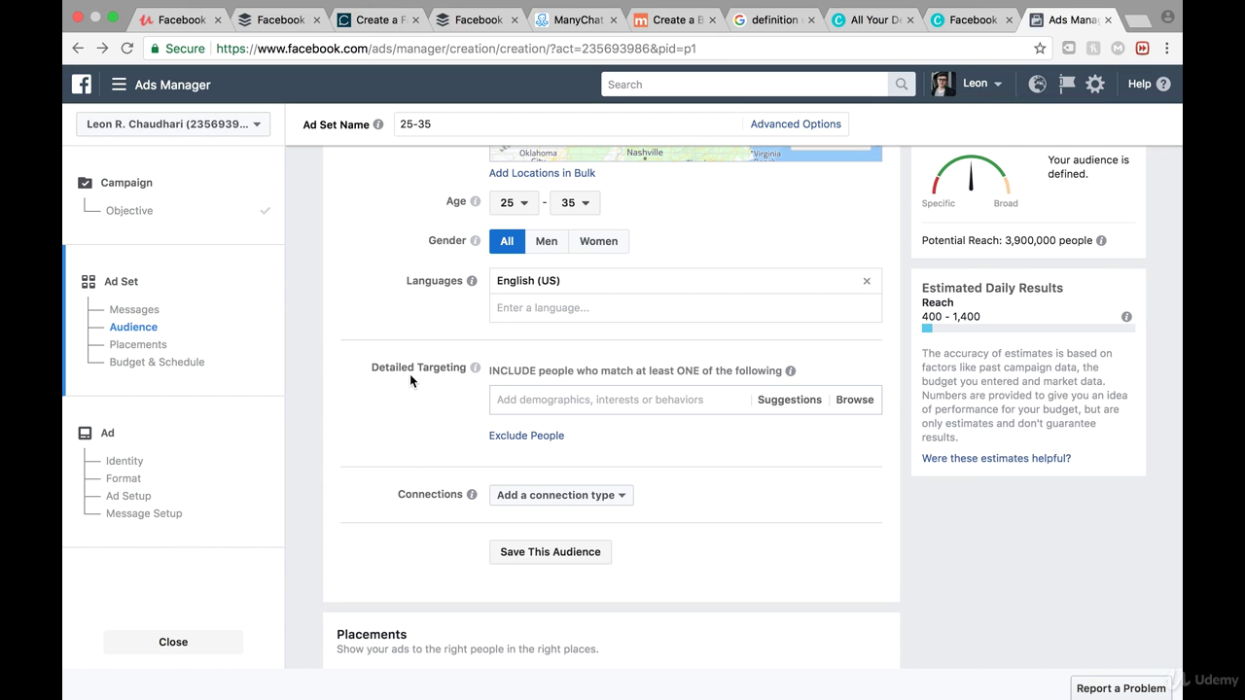
pyautogui.click(525, 399)
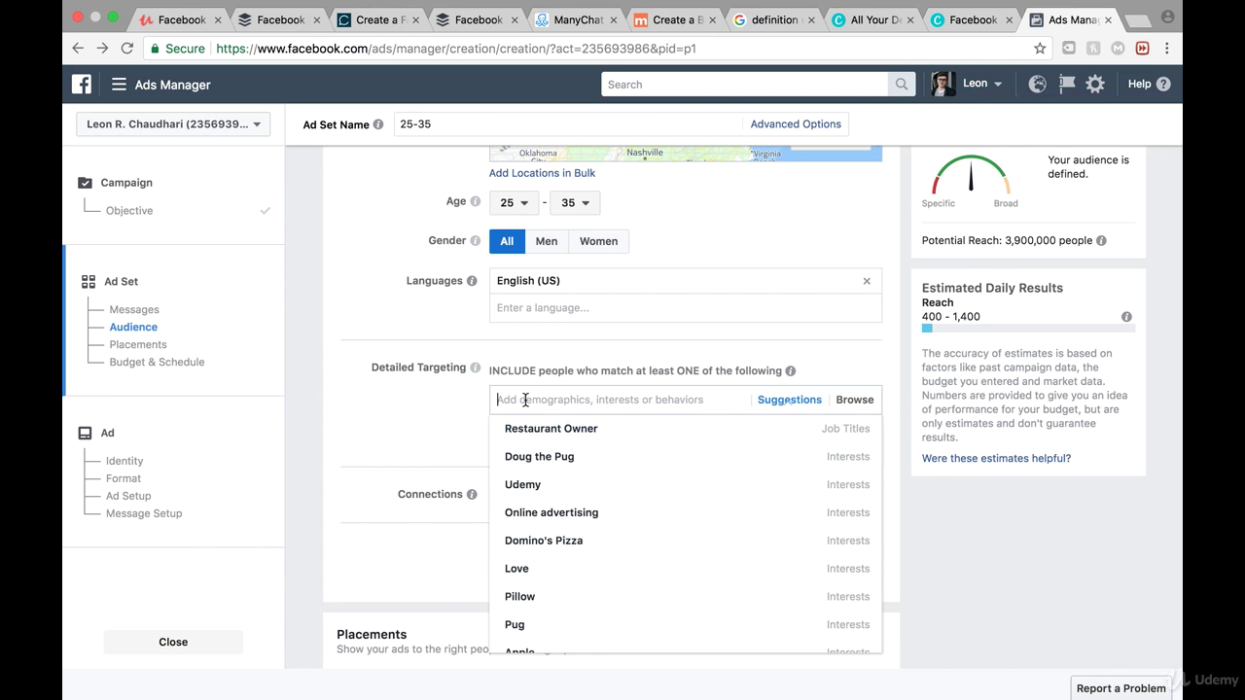
pyautogui.write('Dentist')
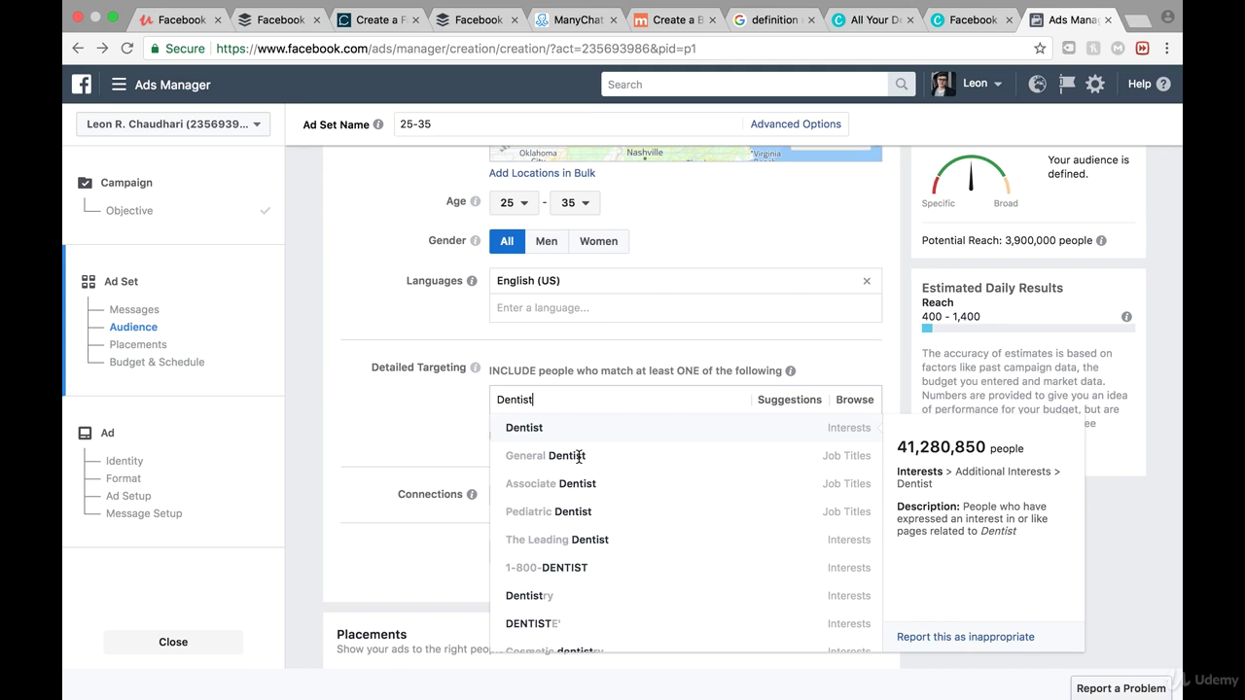
pyautogui.click(579, 456)
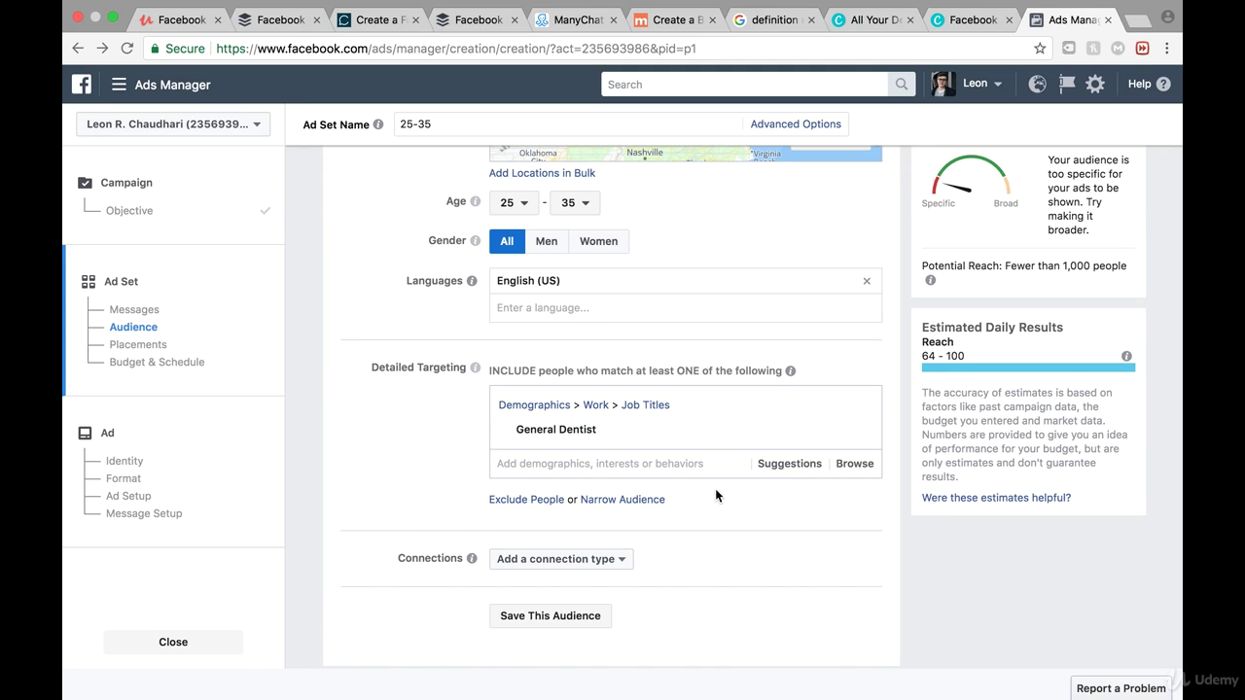
# Step: Narrow the audience to people who must also match the Business interest
pyautogui.click(623, 500)
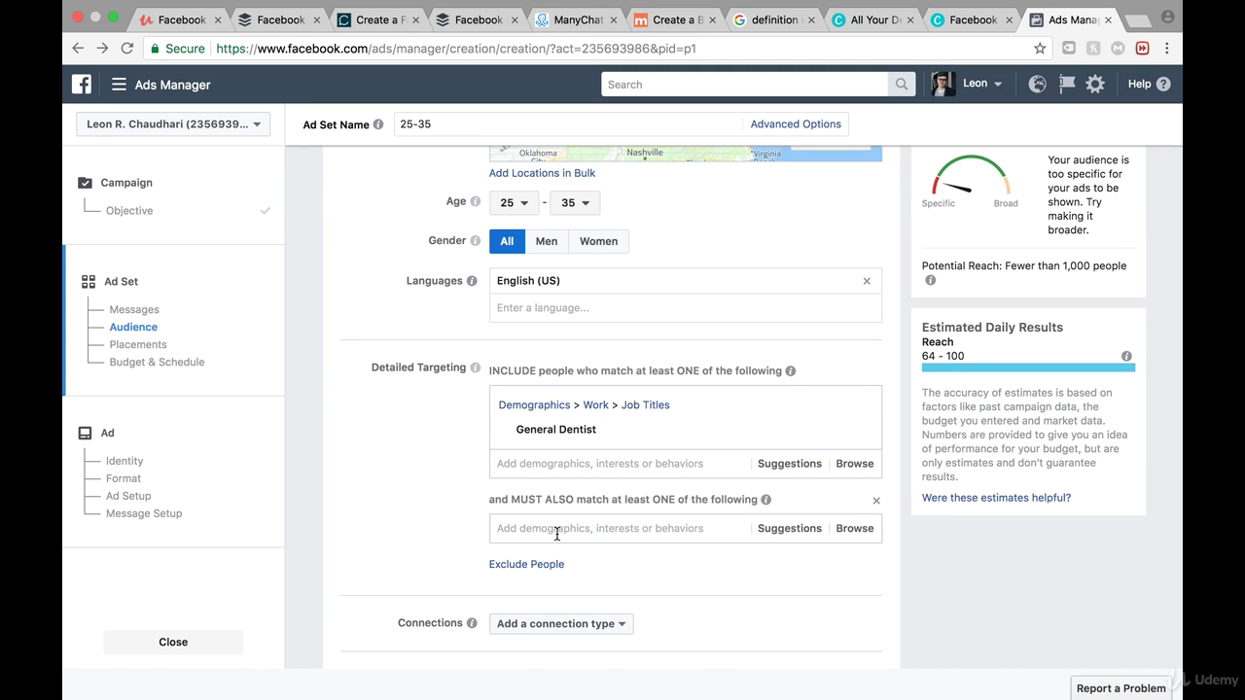
pyautogui.click(555, 531)
pyautogui.write('Business')
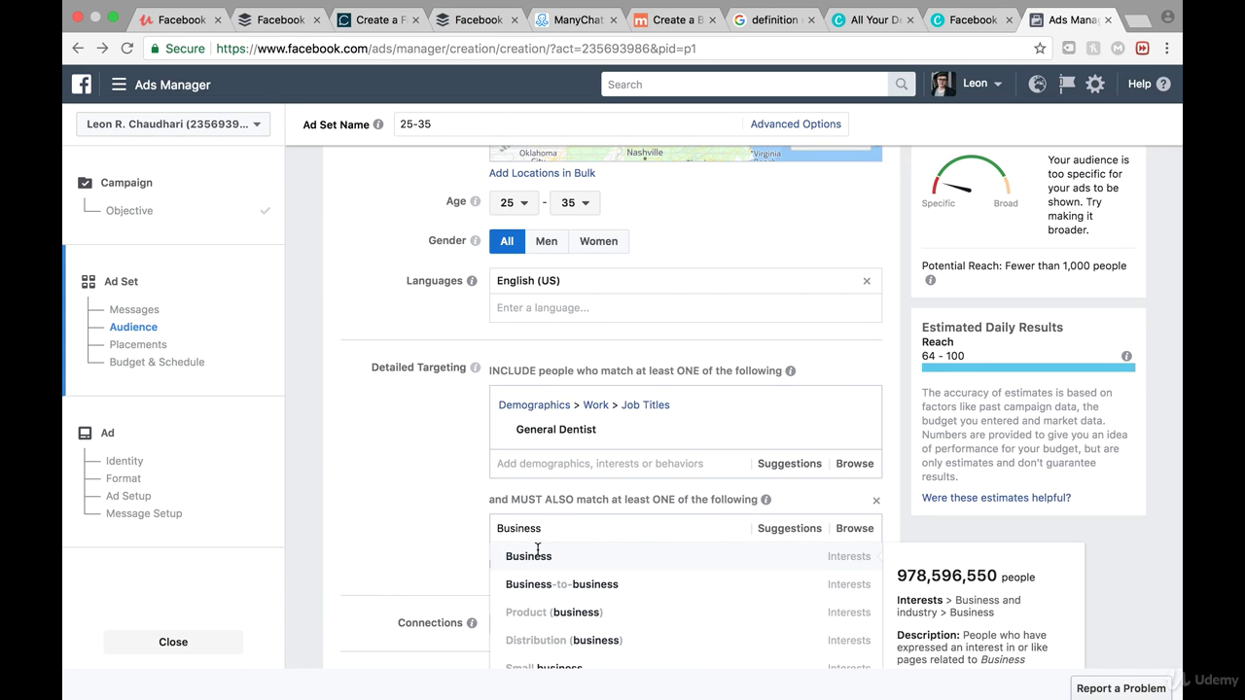
pyautogui.click(528, 557)
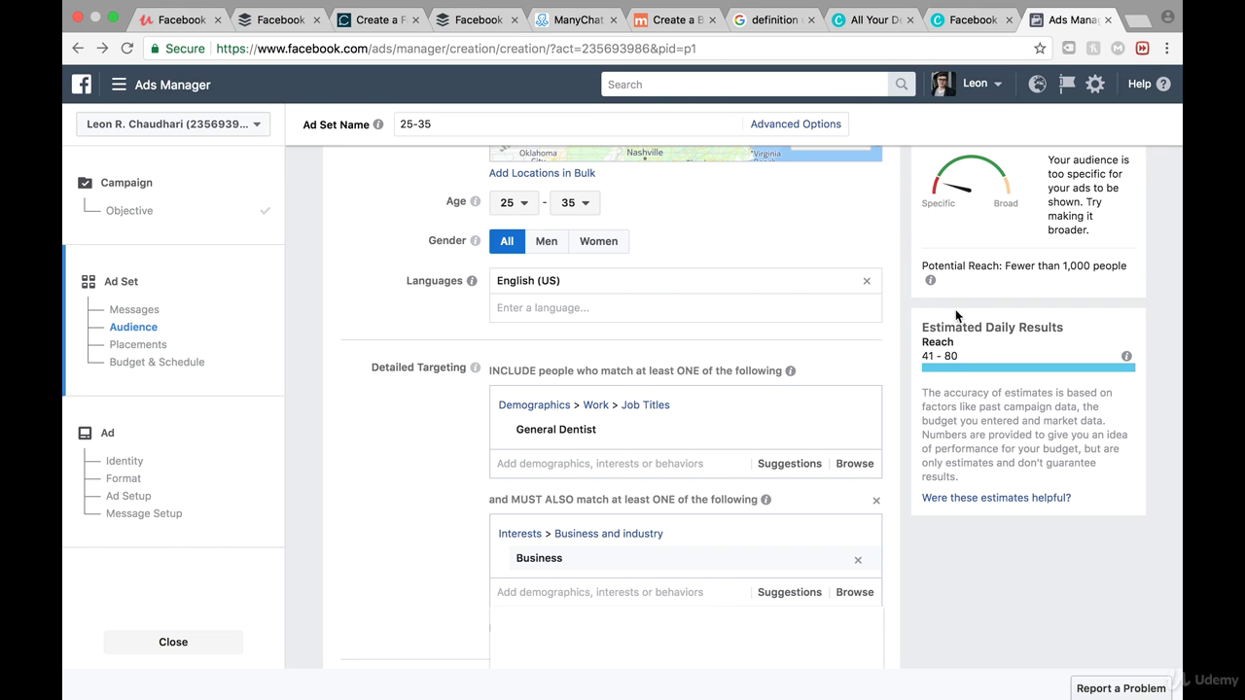
# Step: Review the ad set's audience targeting, the placement platforms and the mobile device options
pyautogui.scroll(1, 1046, 238)
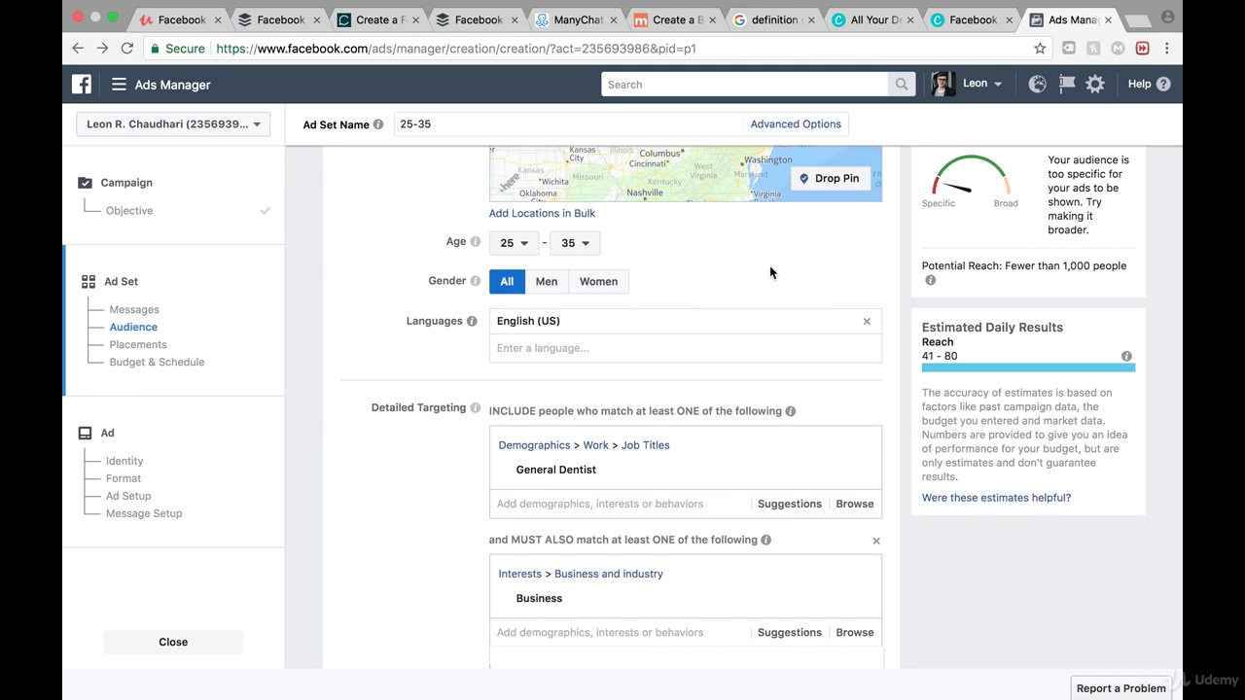
pyautogui.scroll(-5, 770, 272)
pyautogui.click(404, 320)
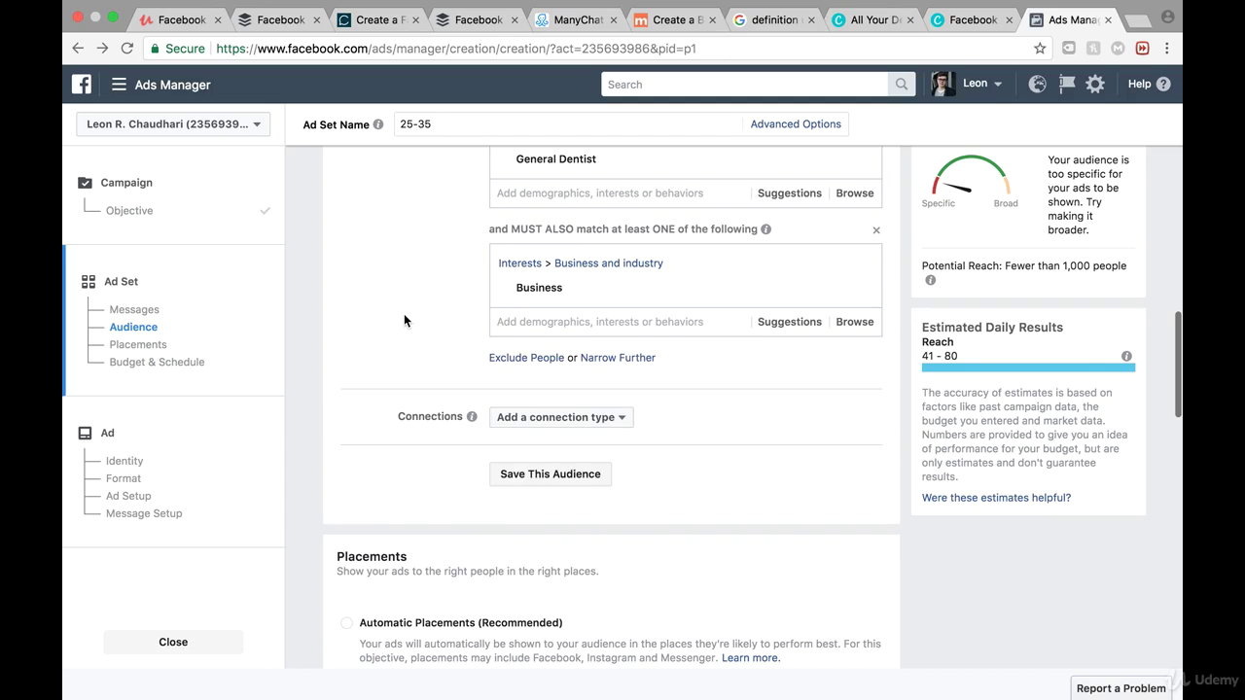
pyautogui.scroll(-4, 406, 368)
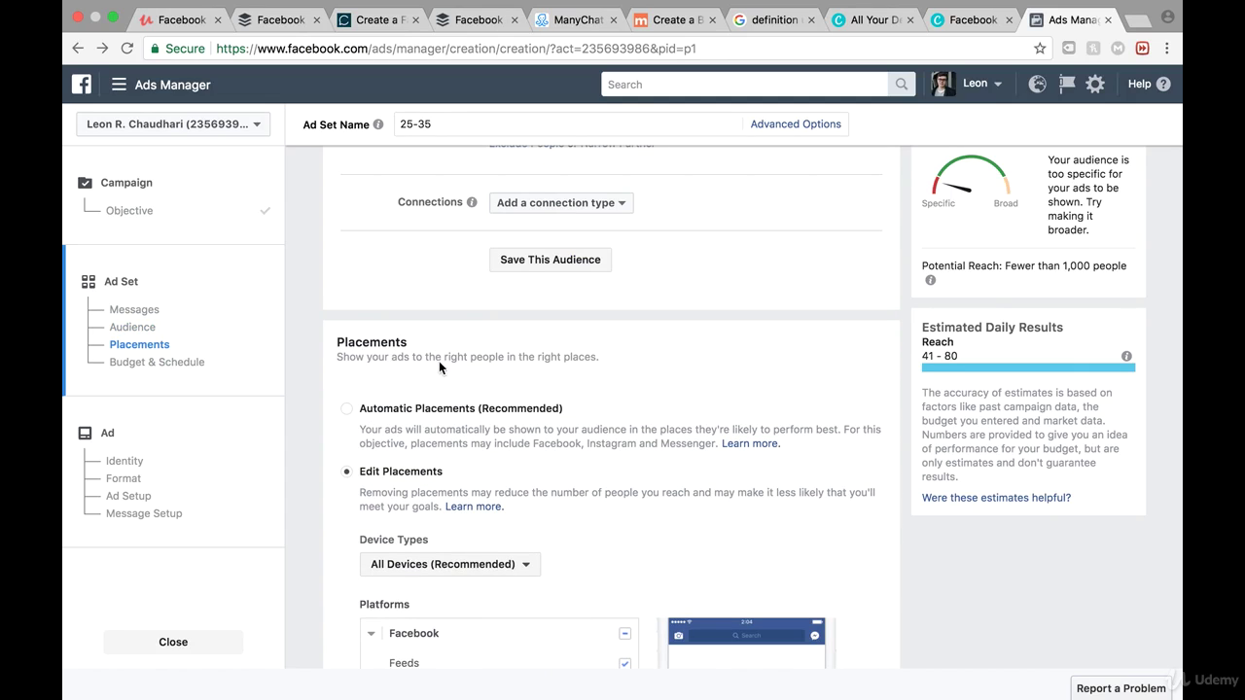
pyautogui.scroll(-4, 464, 364)
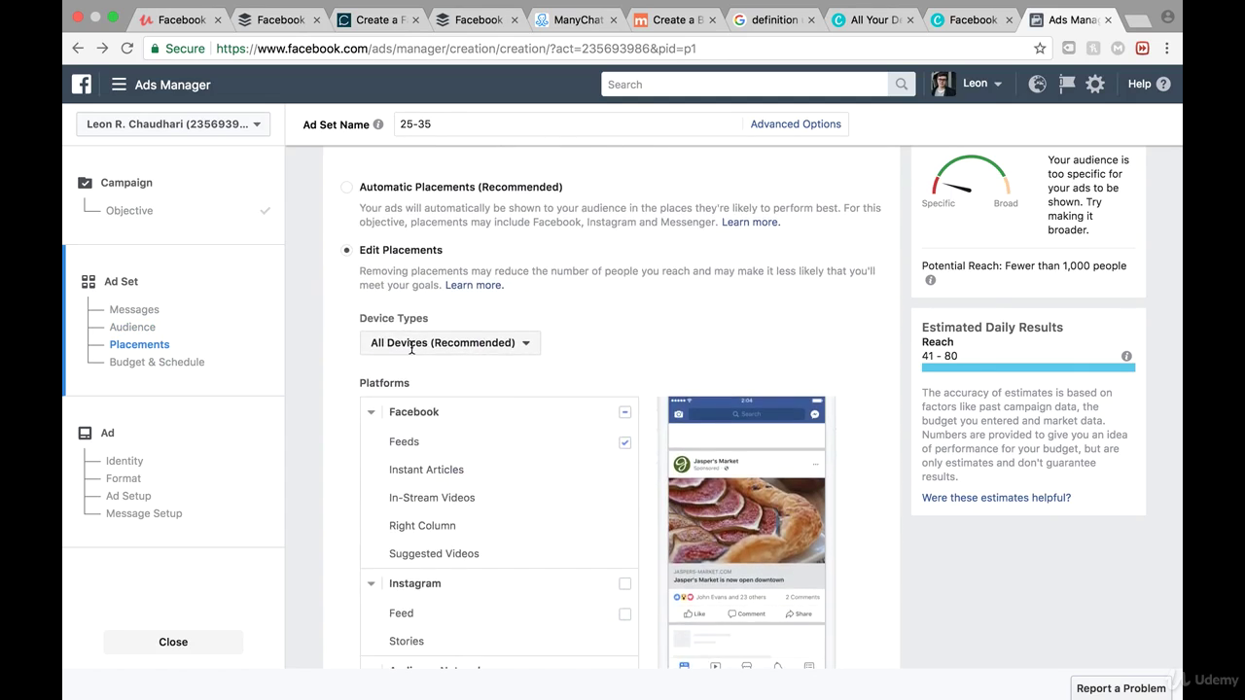
pyautogui.scroll(-1, 417, 350)
pyautogui.scroll(-3, 581, 369)
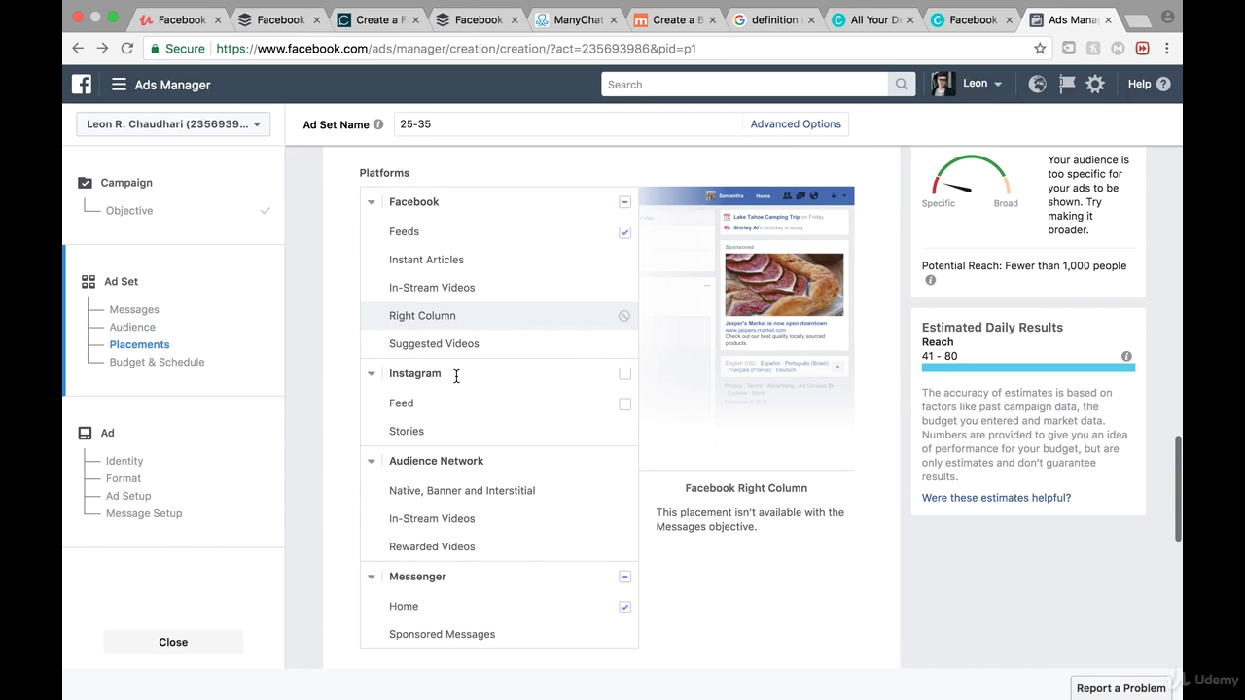
pyautogui.scroll(-2, 514, 425)
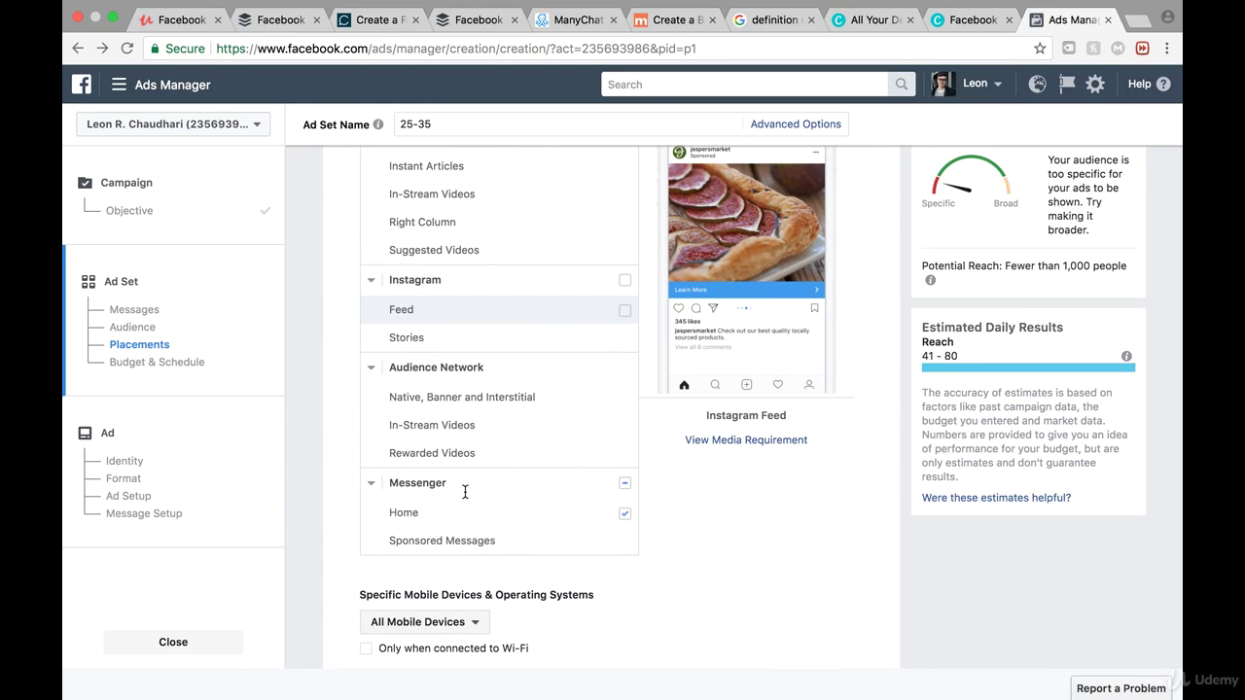
pyautogui.scroll(2, 566, 424)
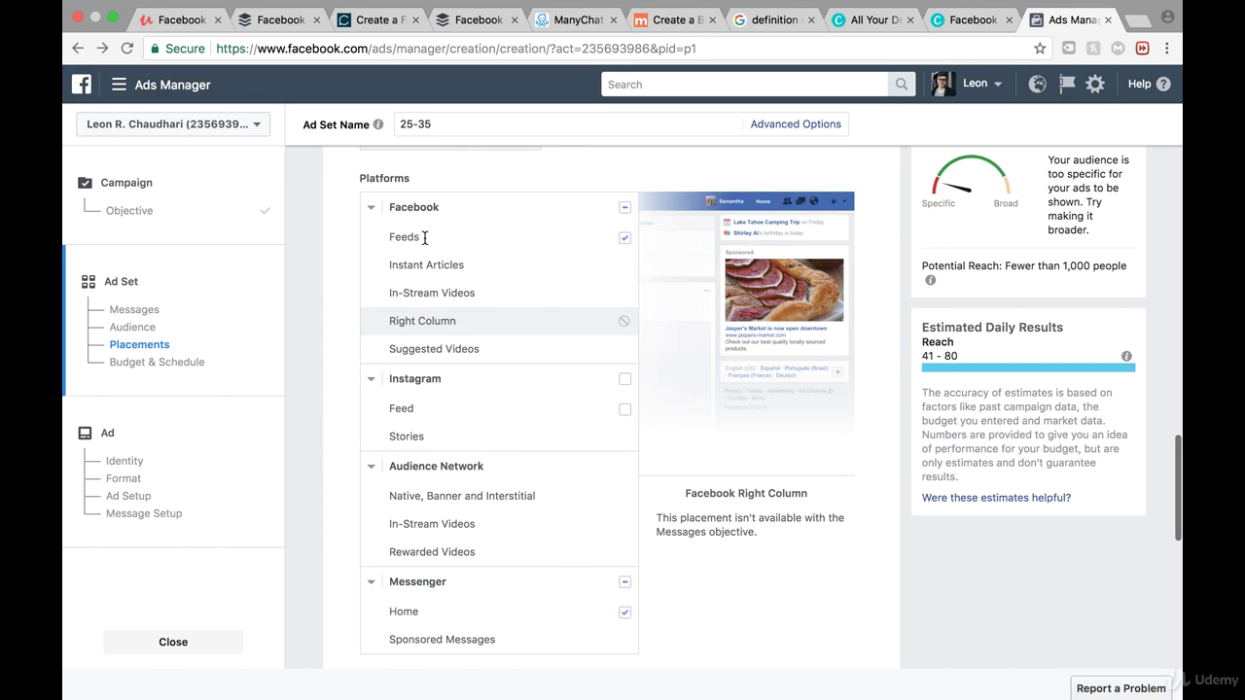
pyautogui.scroll(-4, 530, 342)
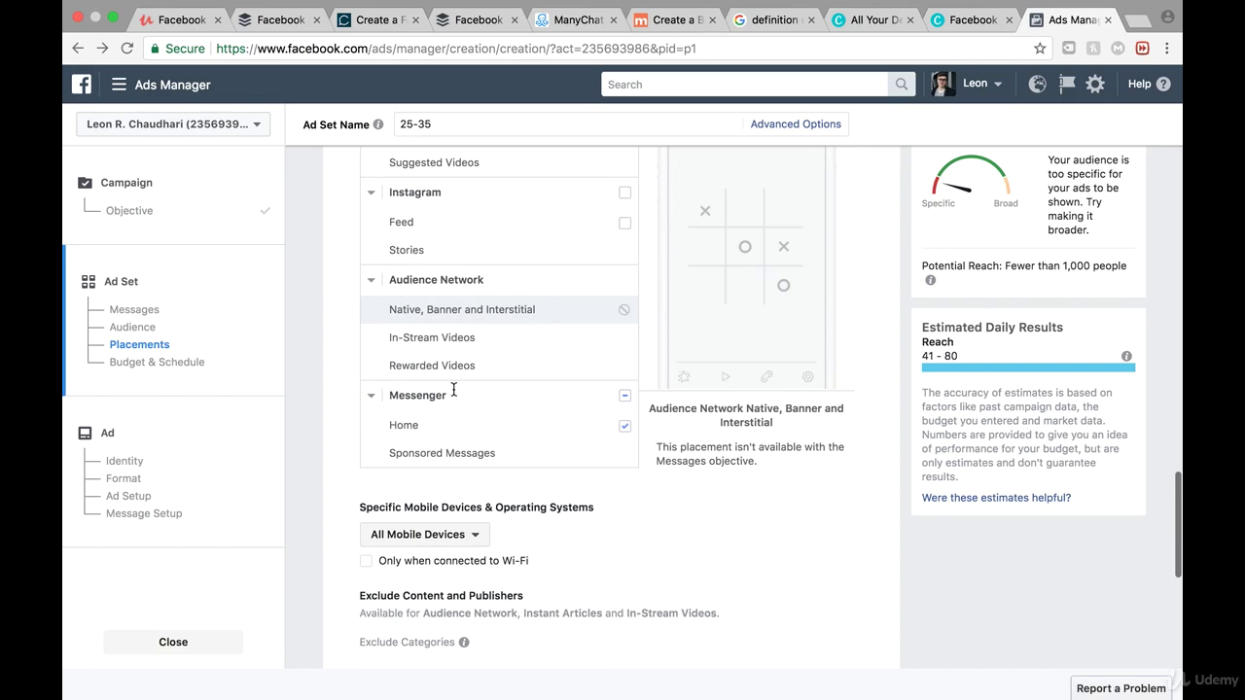
pyautogui.scroll(-3, 403, 451)
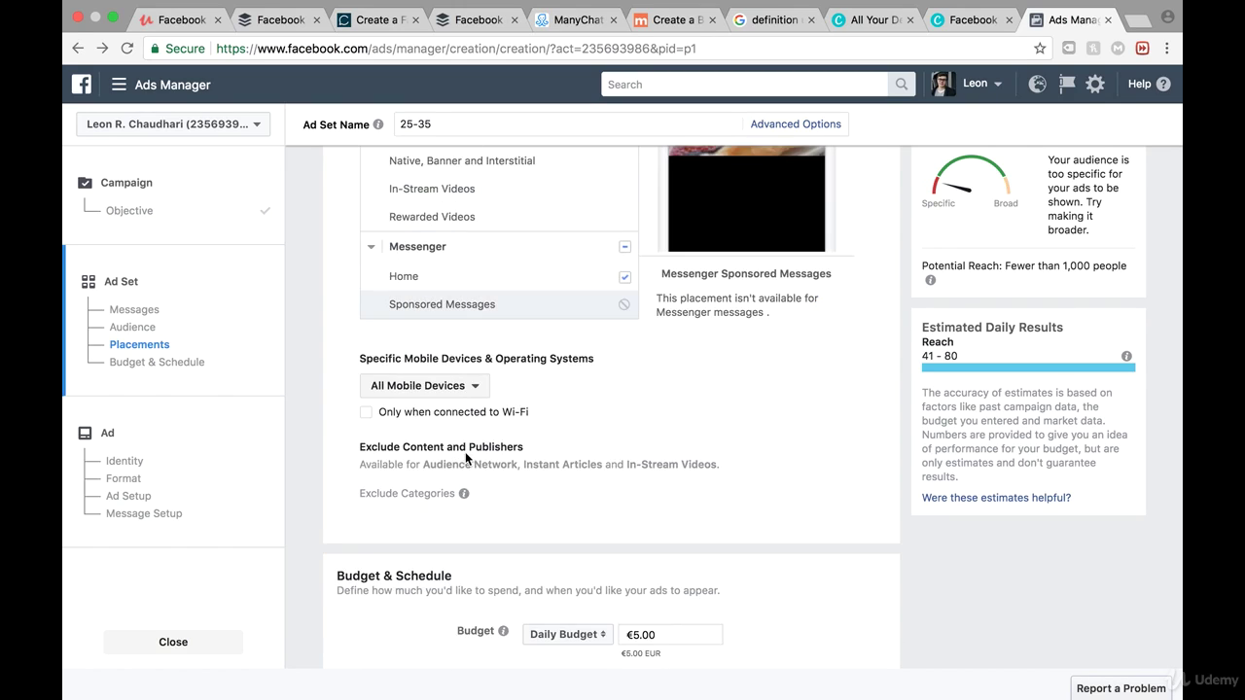
pyautogui.click(445, 387)
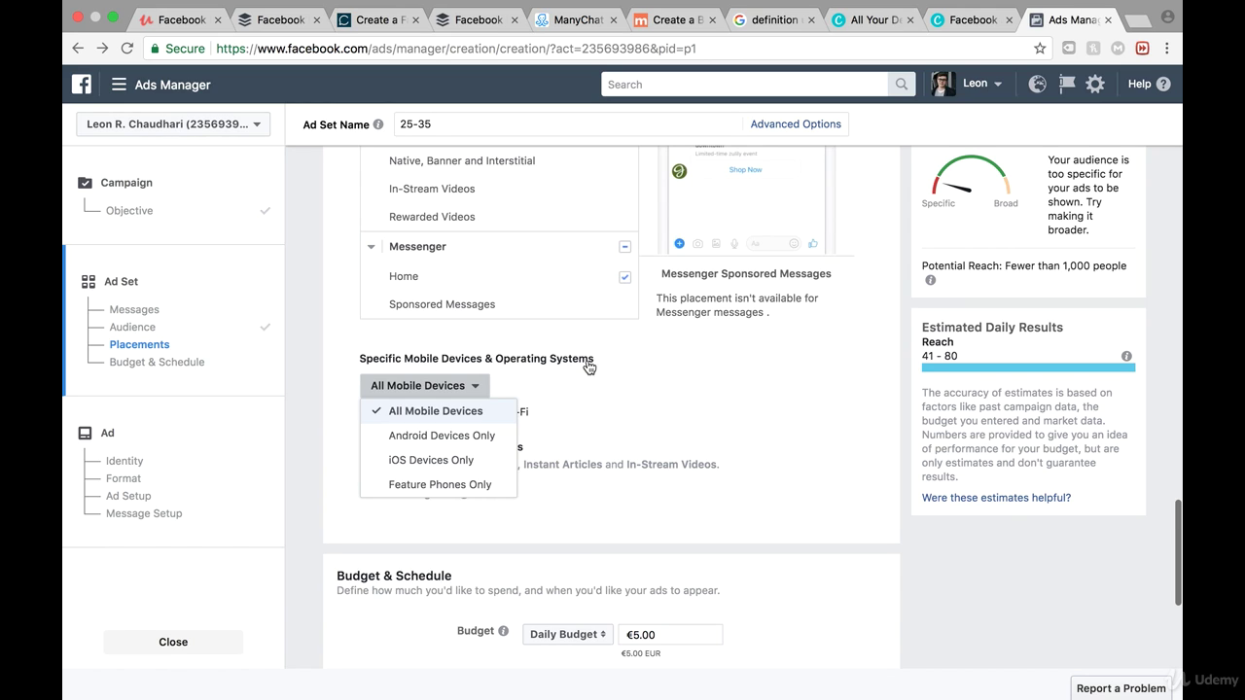
# Step: Keep all mobile devices selected and schedule the ad set to run continuously starting today
pyautogui.click(667, 375)
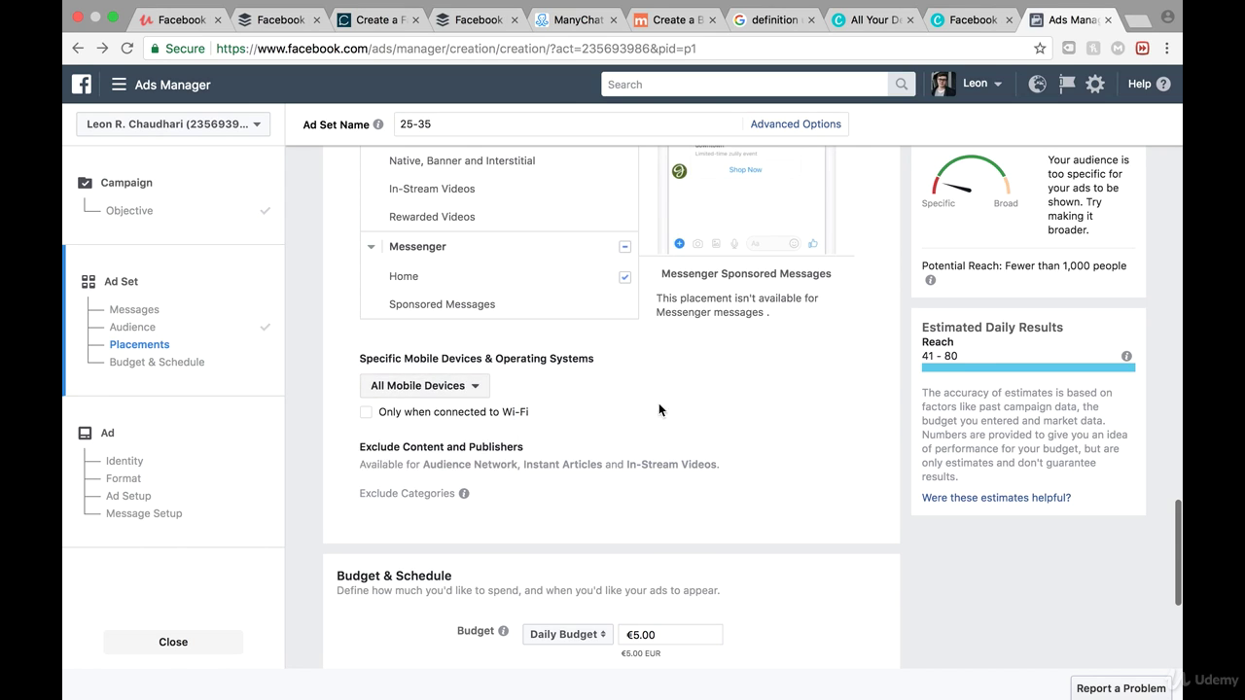
pyautogui.scroll(-5, 650, 411)
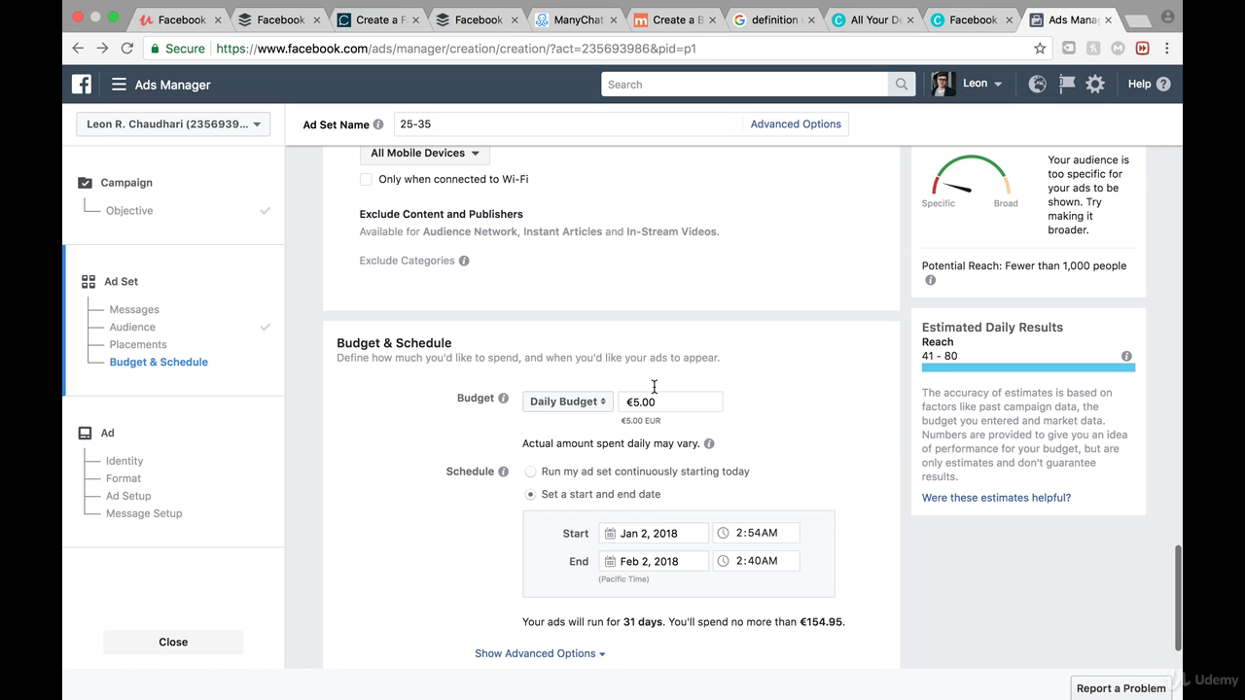
pyautogui.click(530, 471)
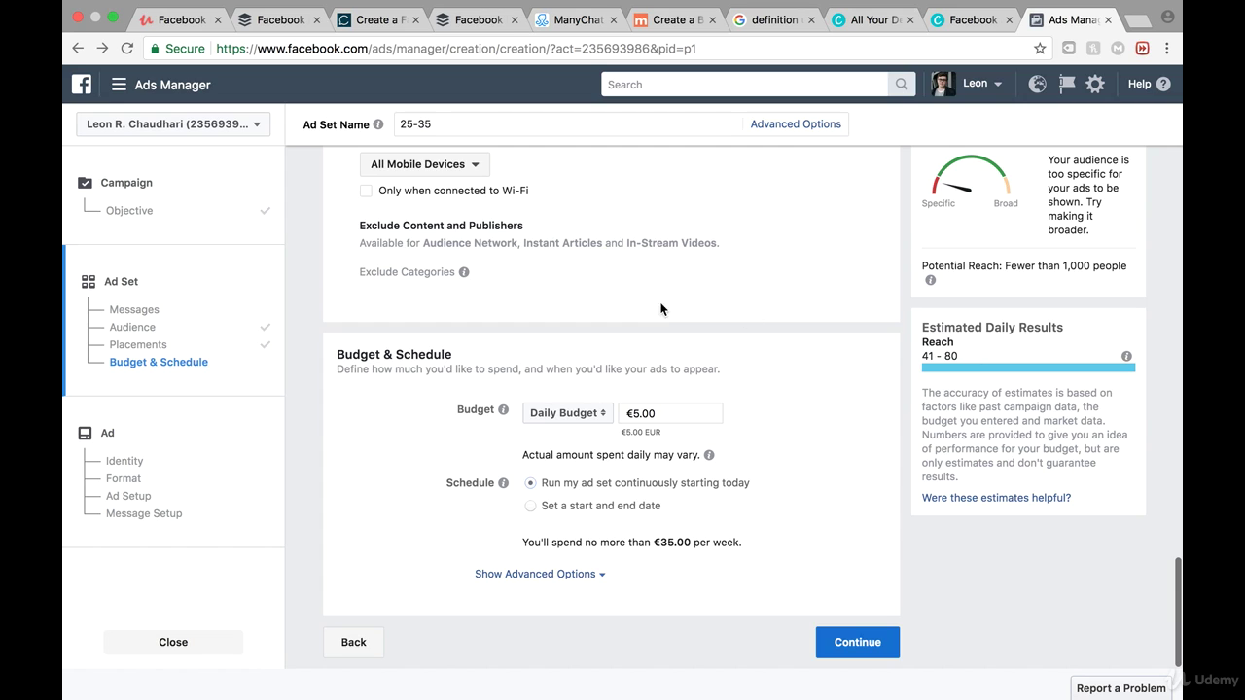
# Step: Try a daily budget of €15.00 for the ad set and return it to €5.00
pyautogui.click(628, 413)
pyautogui.write('1')
pyautogui.click(823, 450)
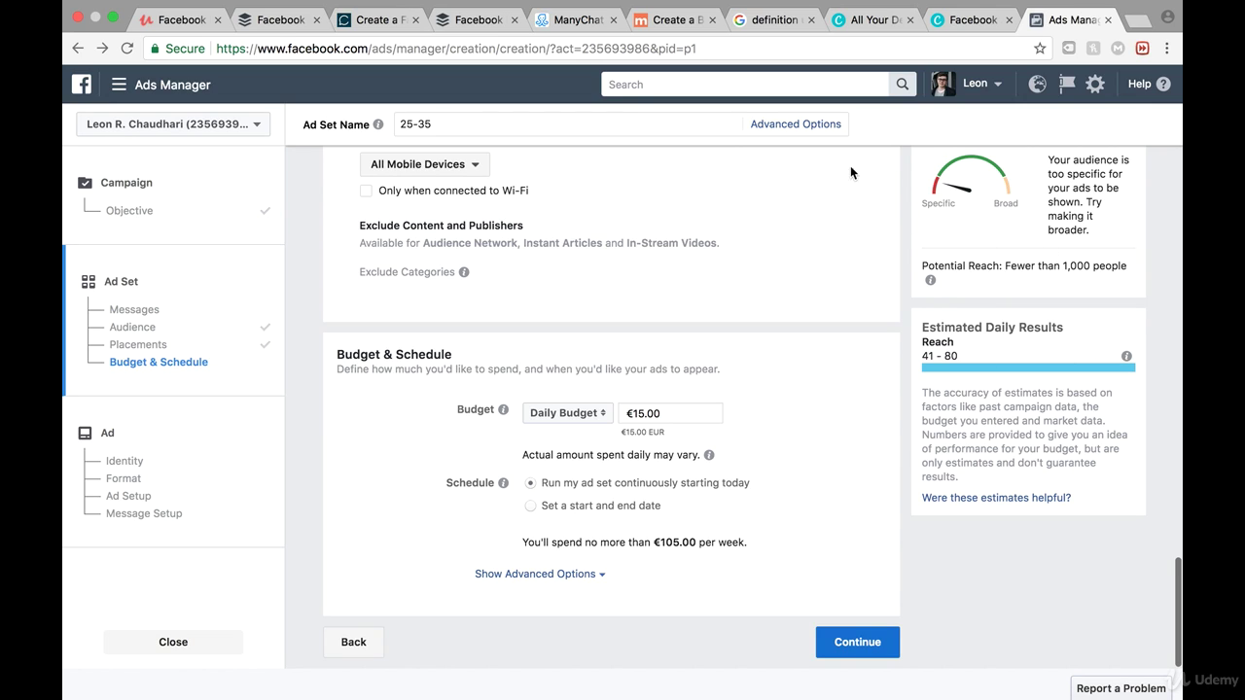
pyautogui.click(644, 415)
pyautogui.press('BackSpace')
pyautogui.click(773, 396)
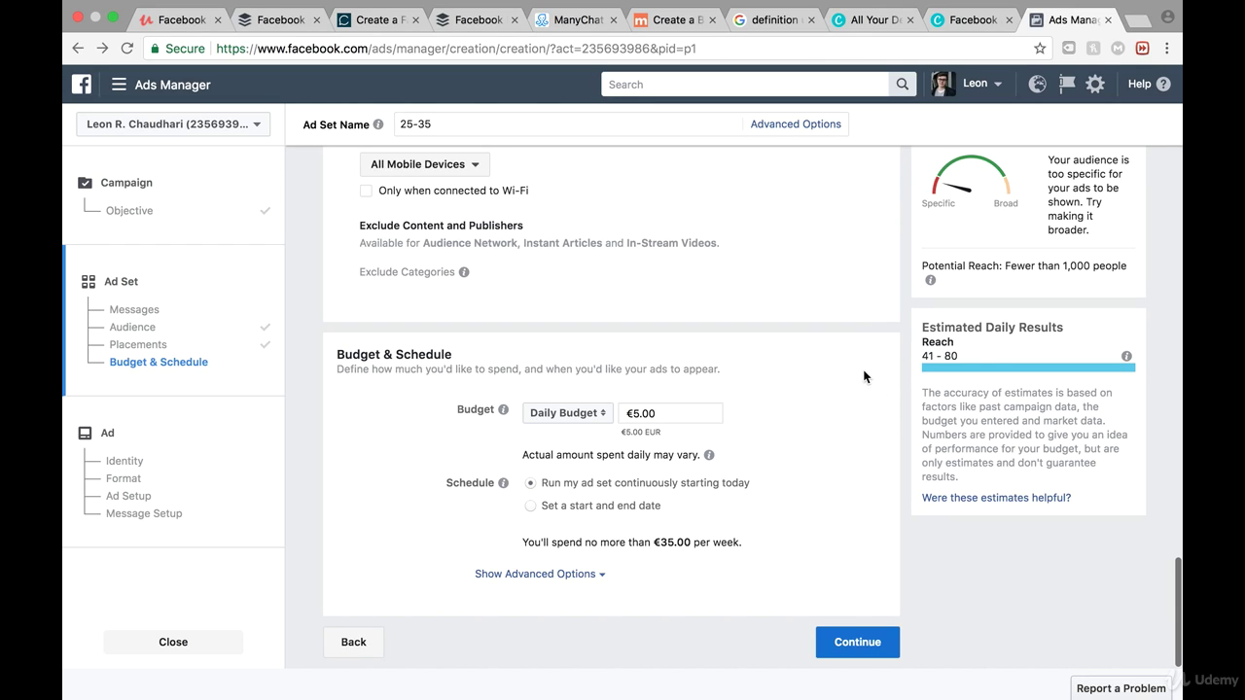
# Step: Continue from the ad set to the ad level and review the format choices and ad setup section
pyautogui.click(856, 644)
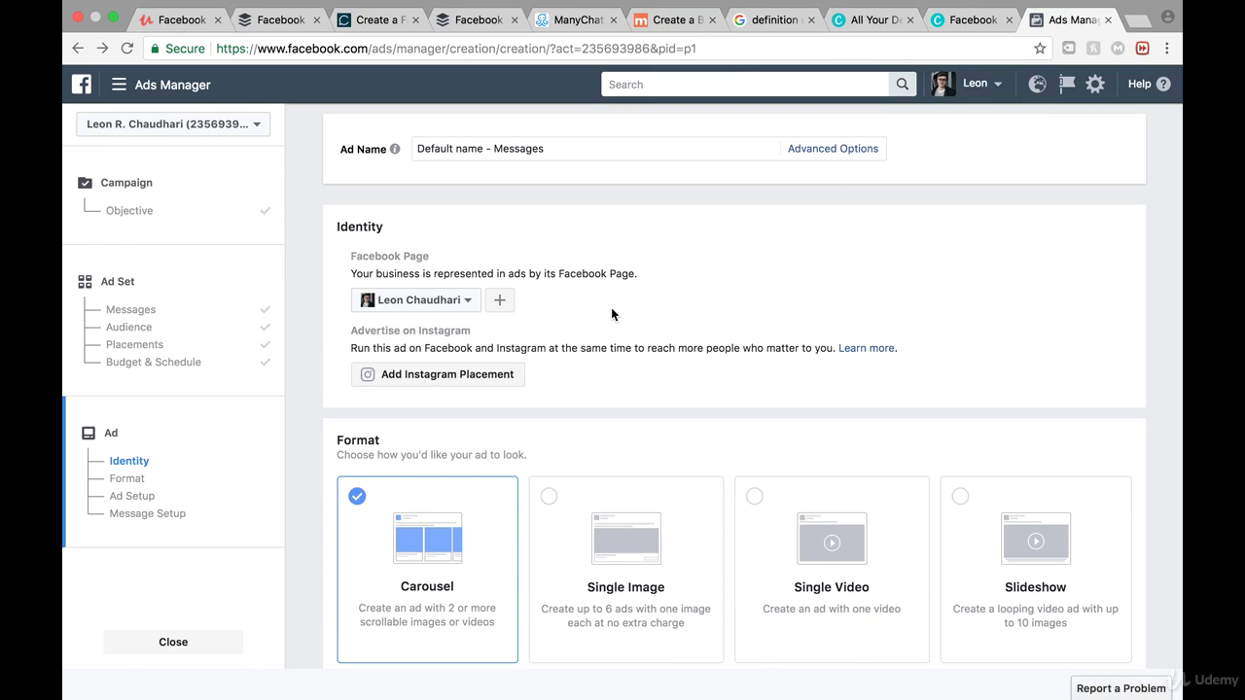
pyautogui.scroll(-2, 611, 313)
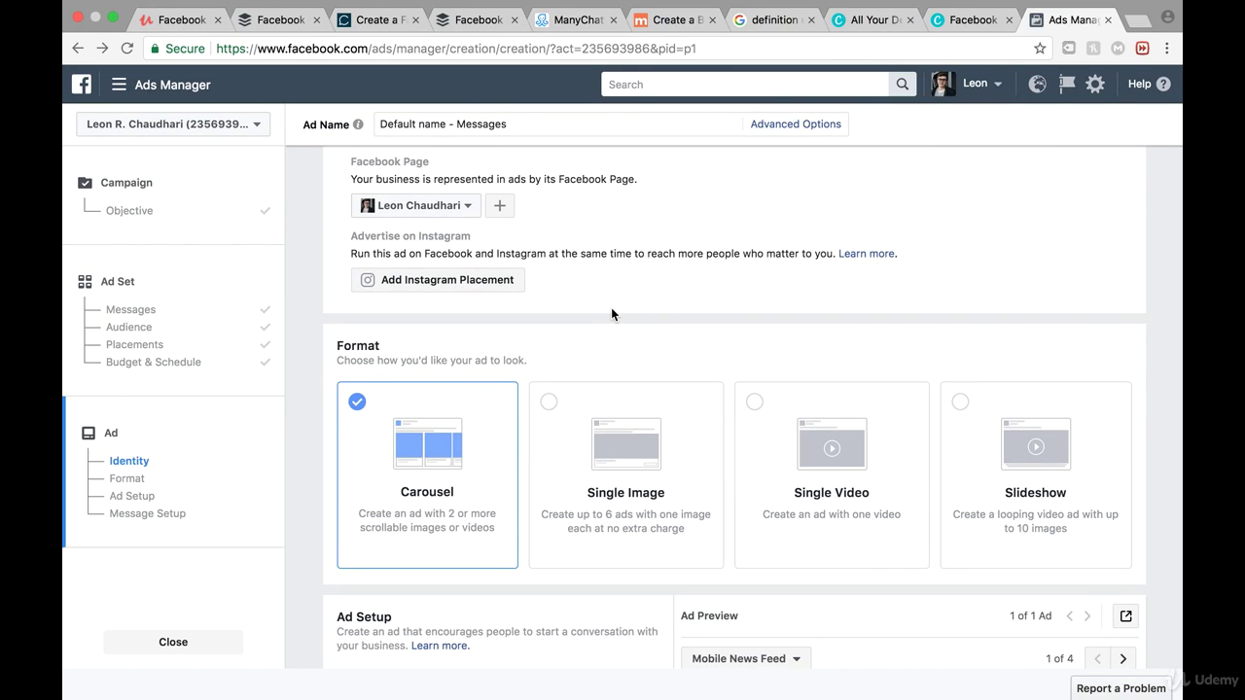
pyautogui.scroll(-5, 611, 313)
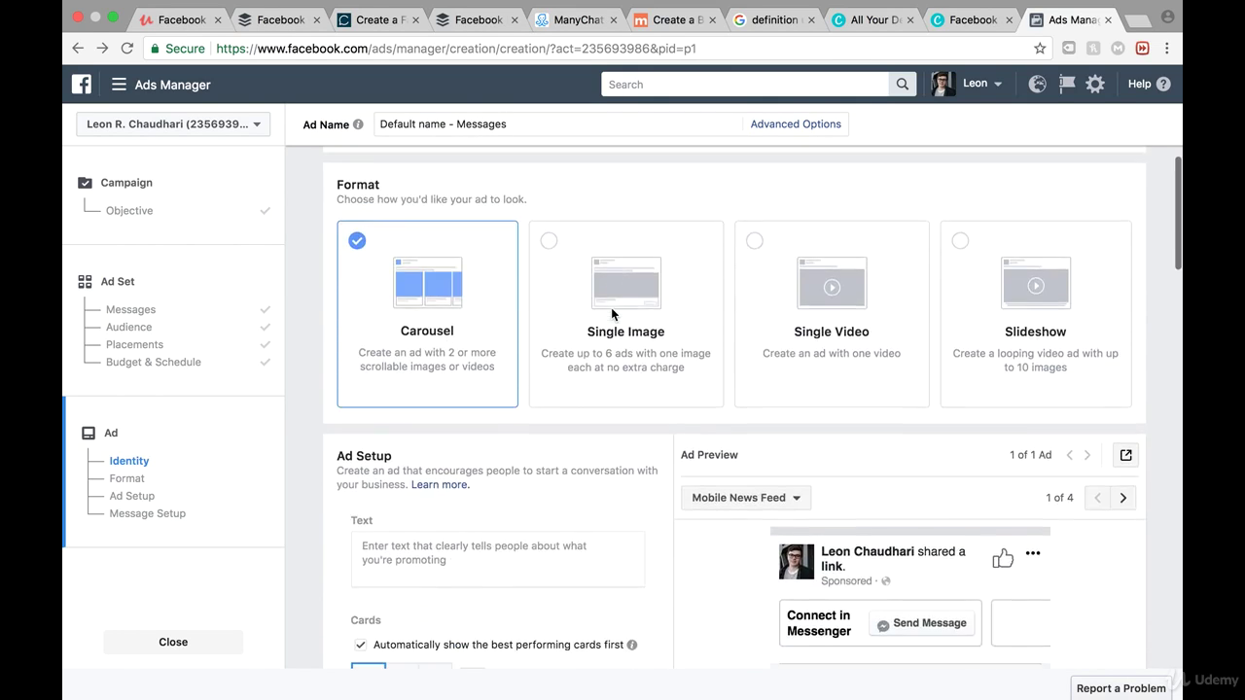
pyautogui.scroll(2, 519, 335)
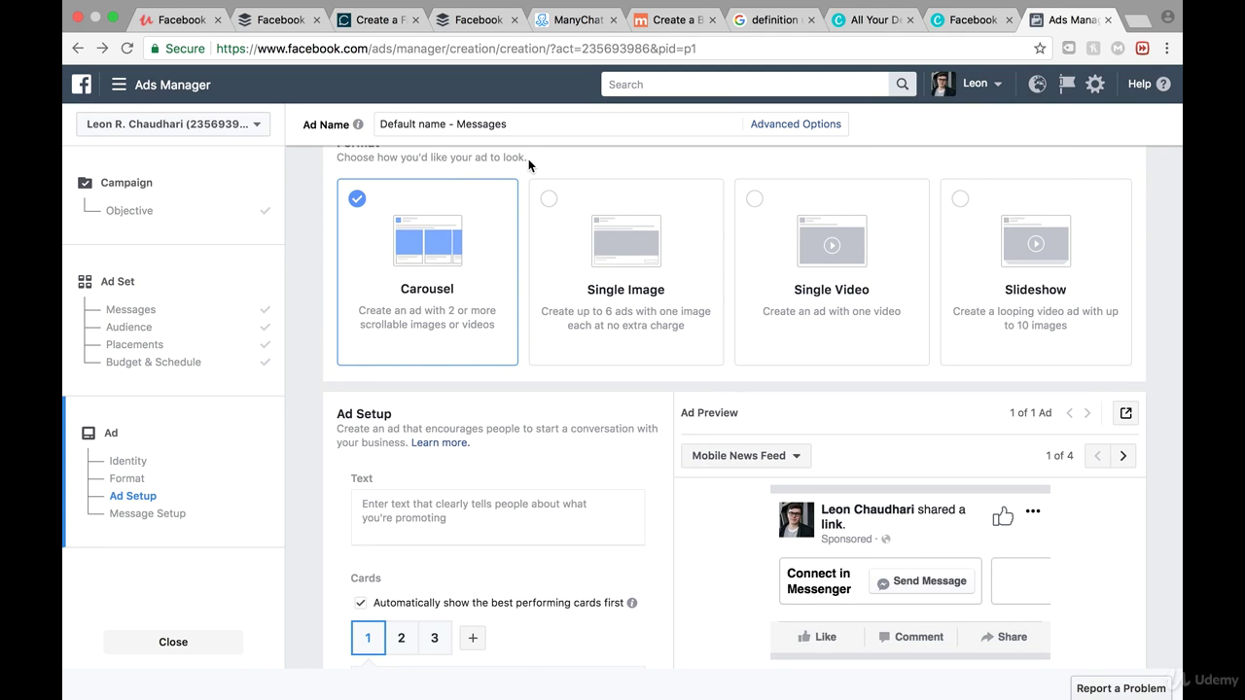
pyautogui.scroll(-3, 473, 367)
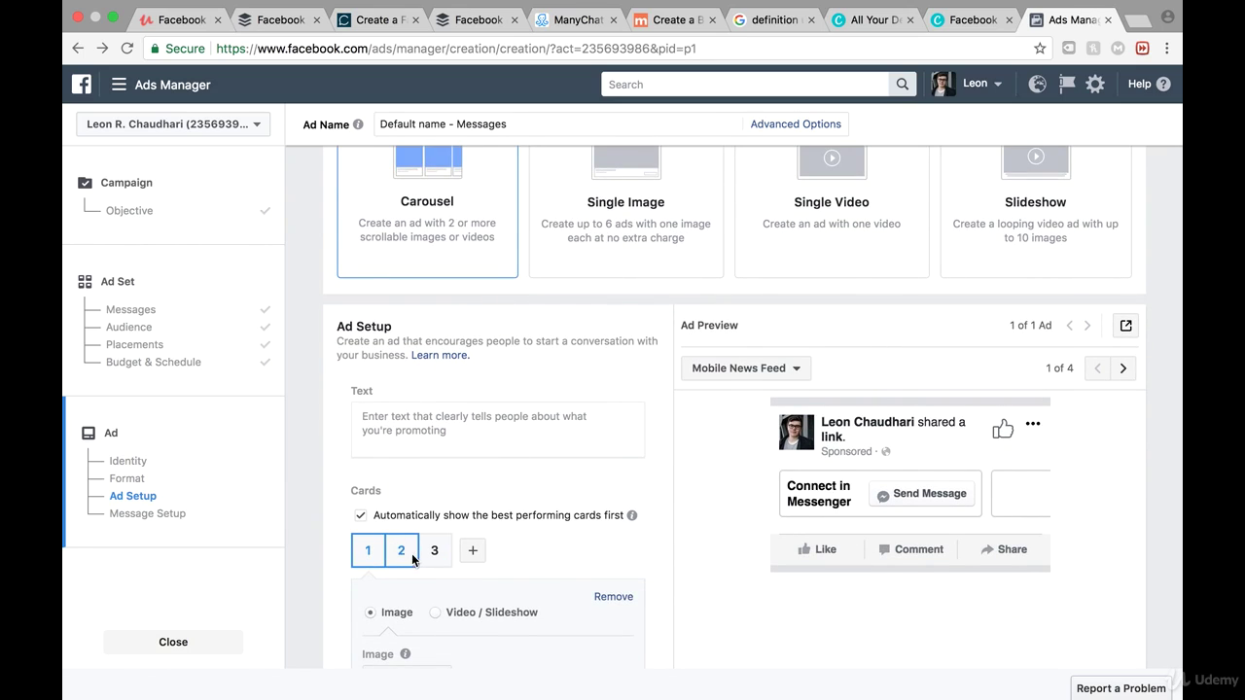
pyautogui.scroll(3, 417, 467)
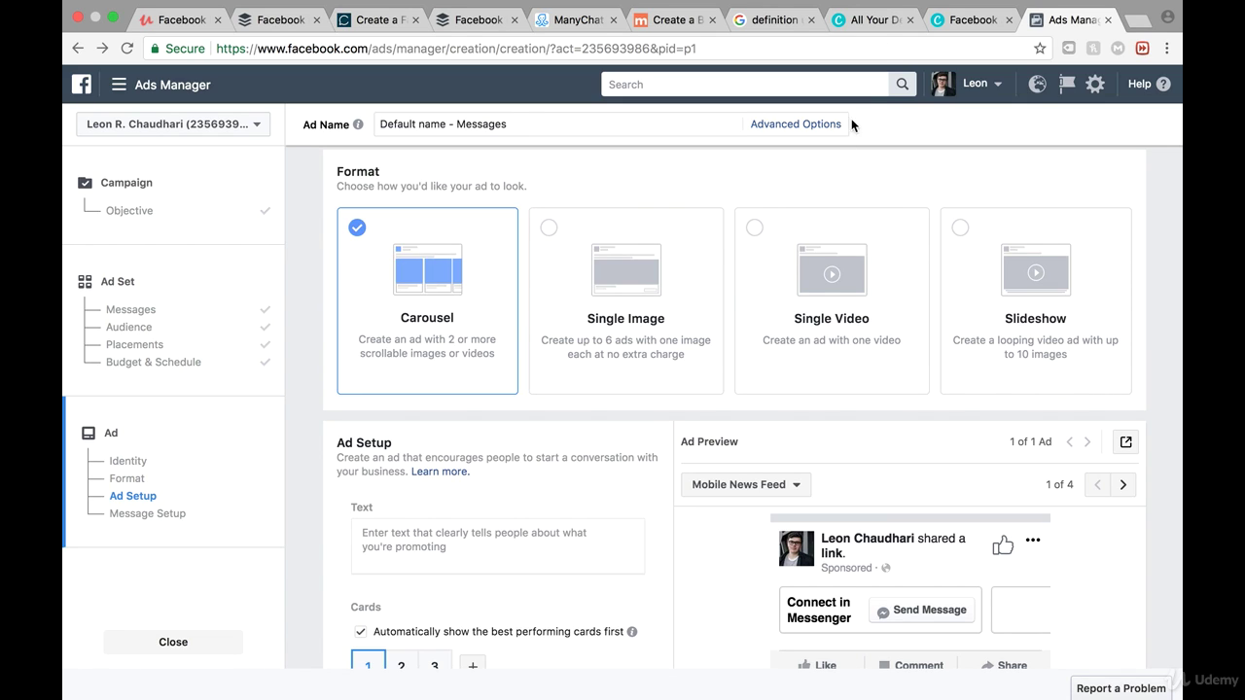
# Step: Switch to Canva and create a new Social Media design at 800 px × 800 px
pyautogui.click(873, 19)
pyautogui.scroll(15, 709, 290)
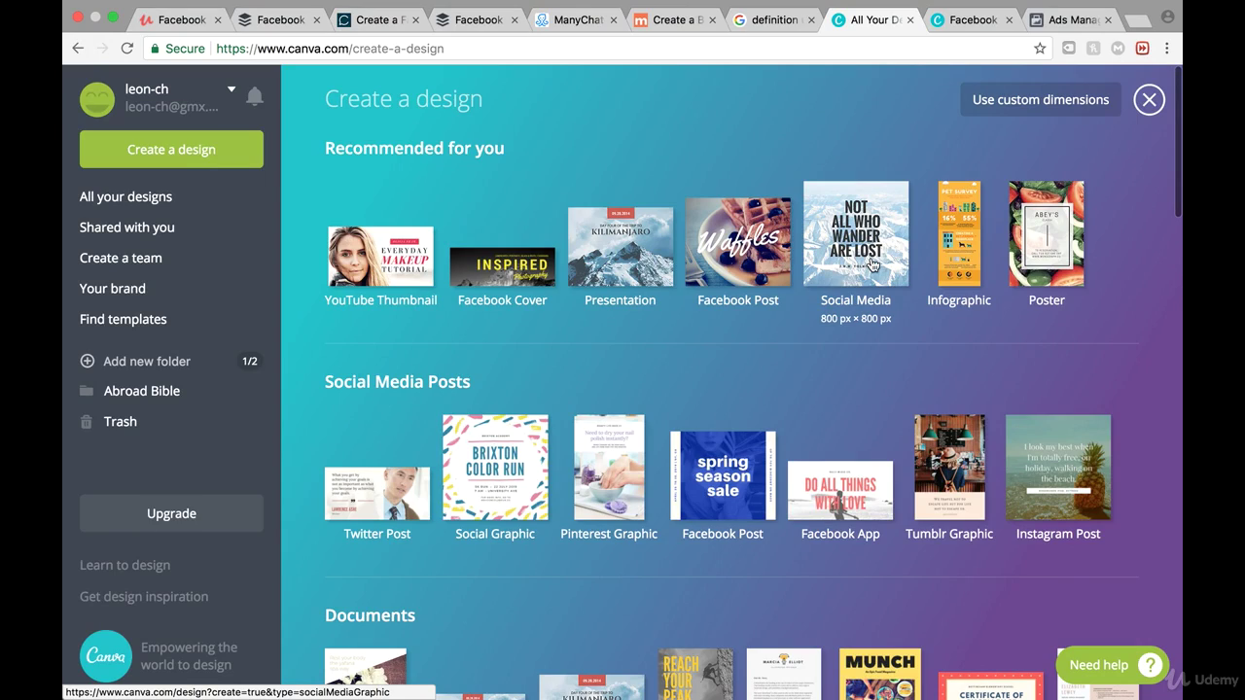
pyautogui.scroll(-15, 856, 216)
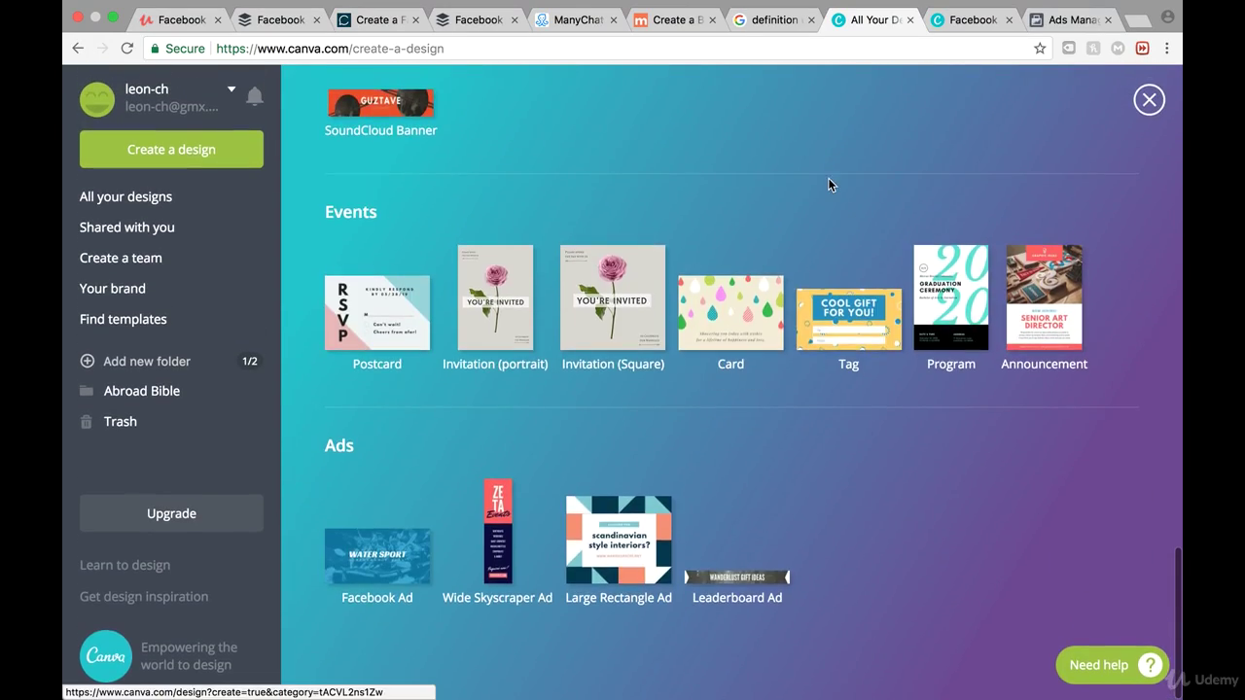
pyautogui.scroll(15, 828, 177)
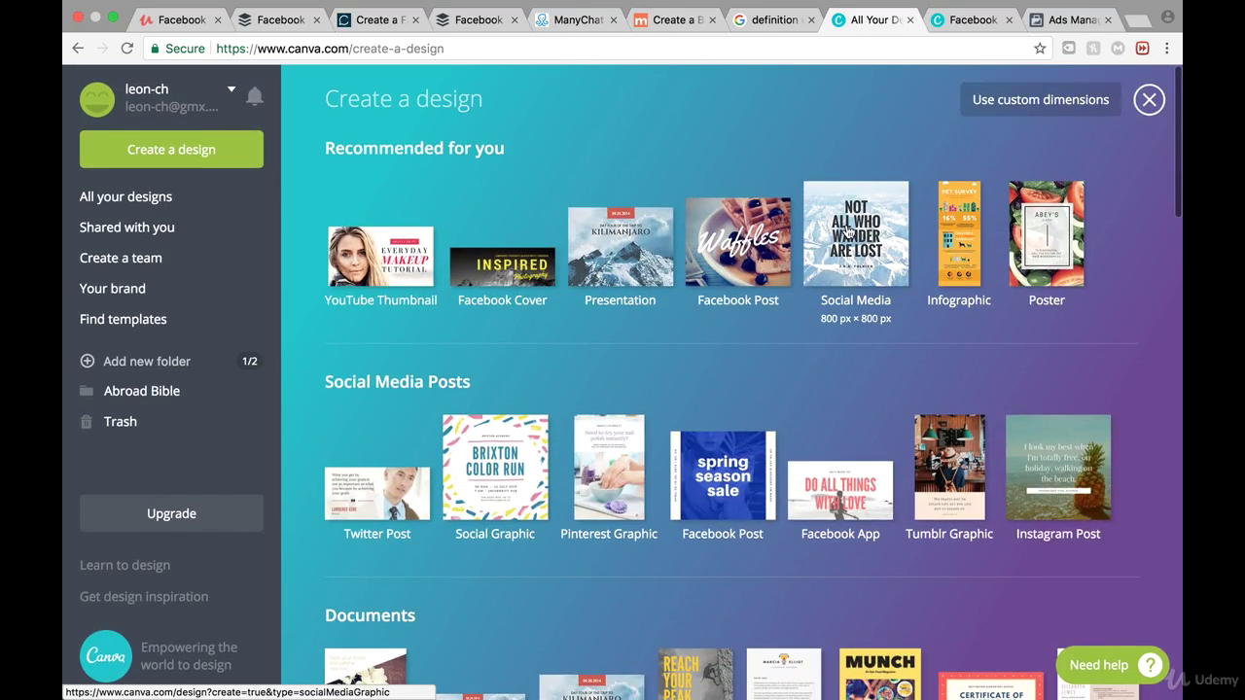
pyautogui.click(847, 231)
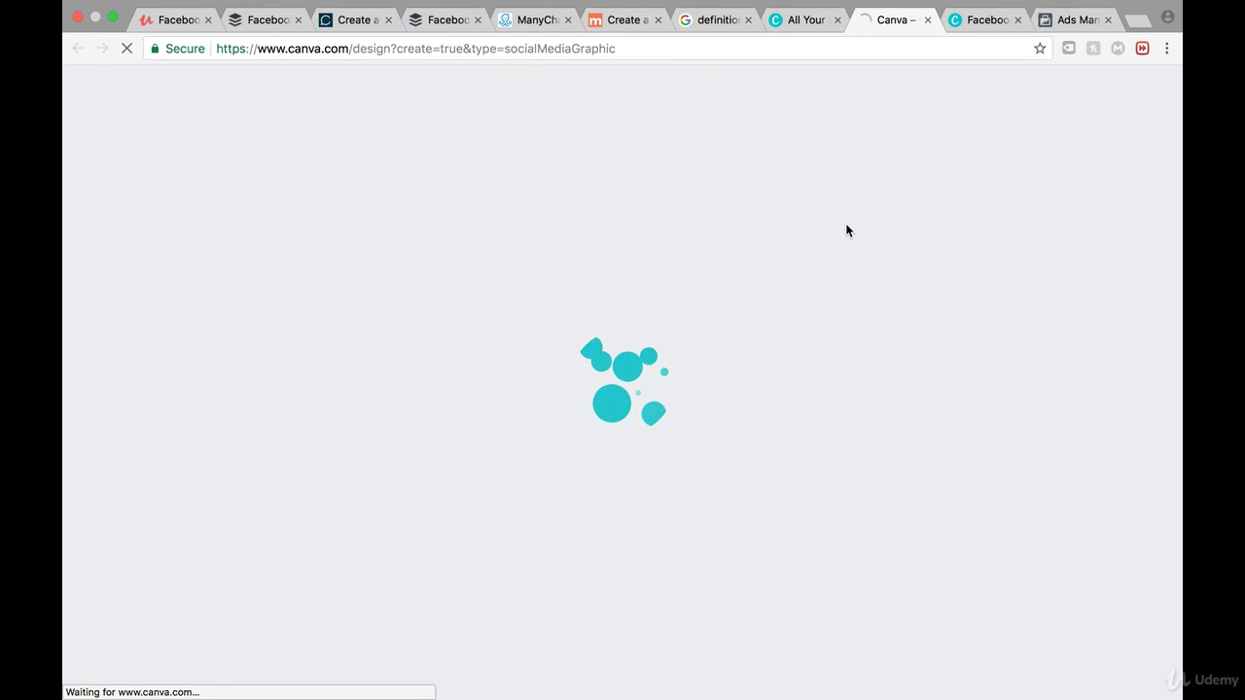
# Step: Switch between Ads Manager and the new Canva design to examine the carousel card setup and the available layouts
pyautogui.click(1068, 20)
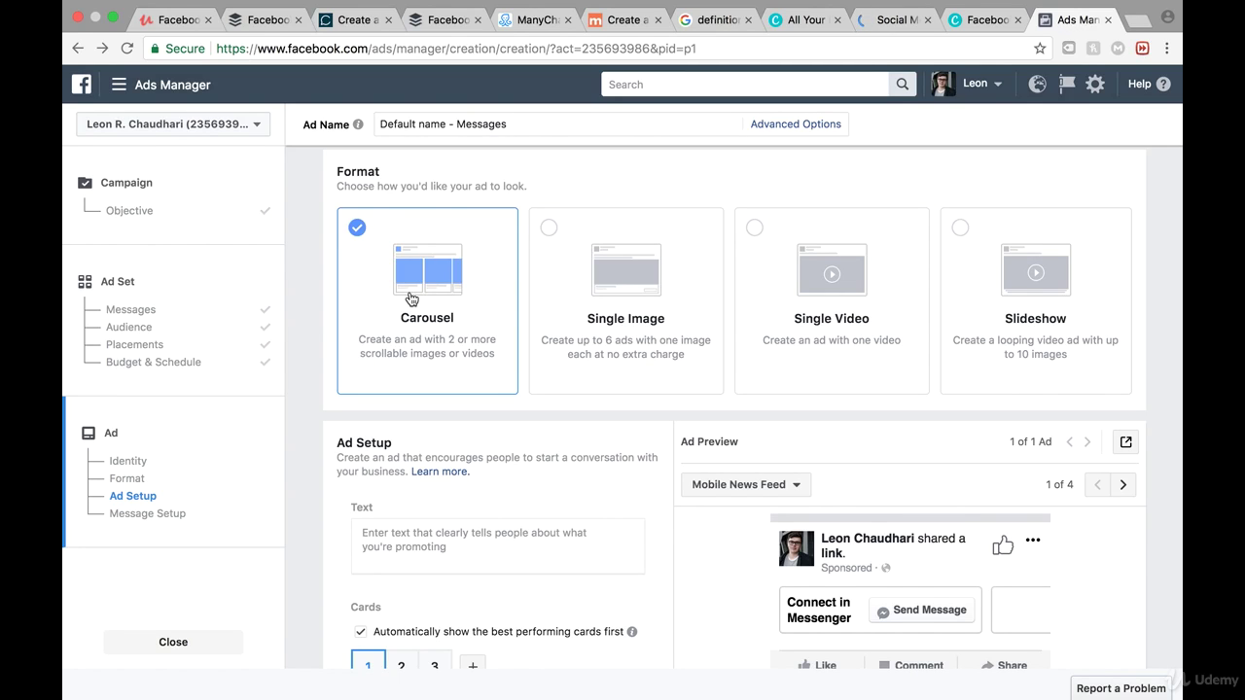
pyautogui.scroll(-2, 443, 521)
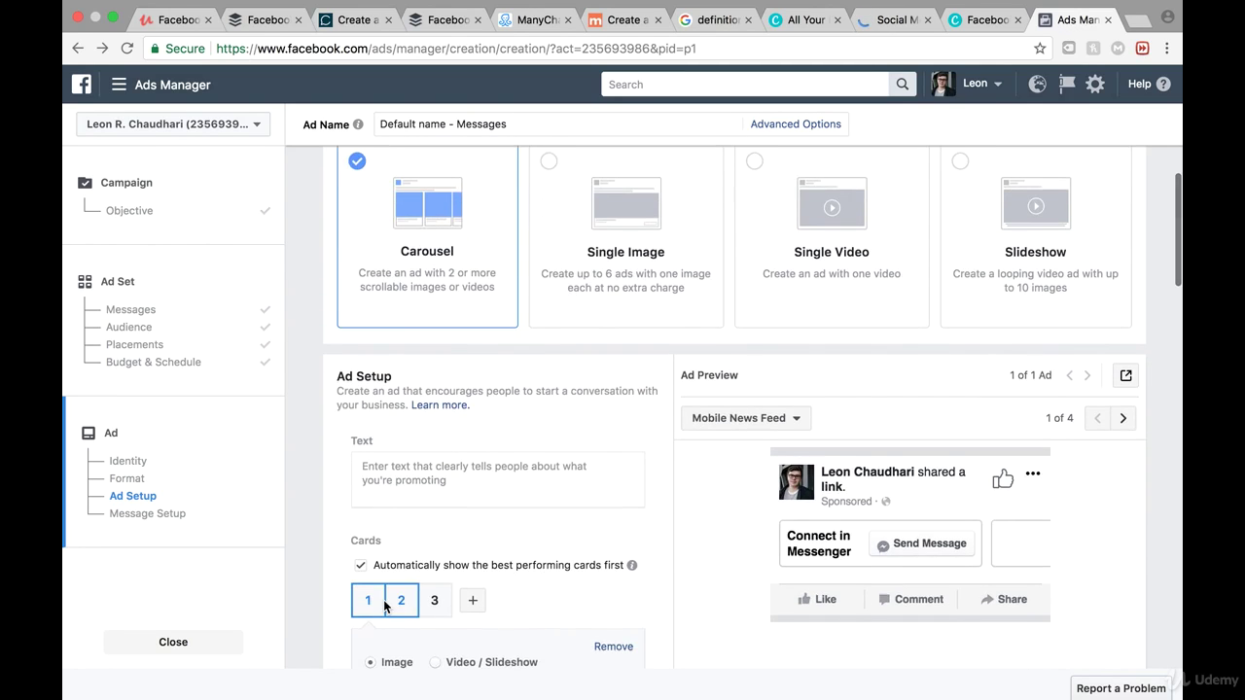
pyautogui.scroll(-2, 383, 599)
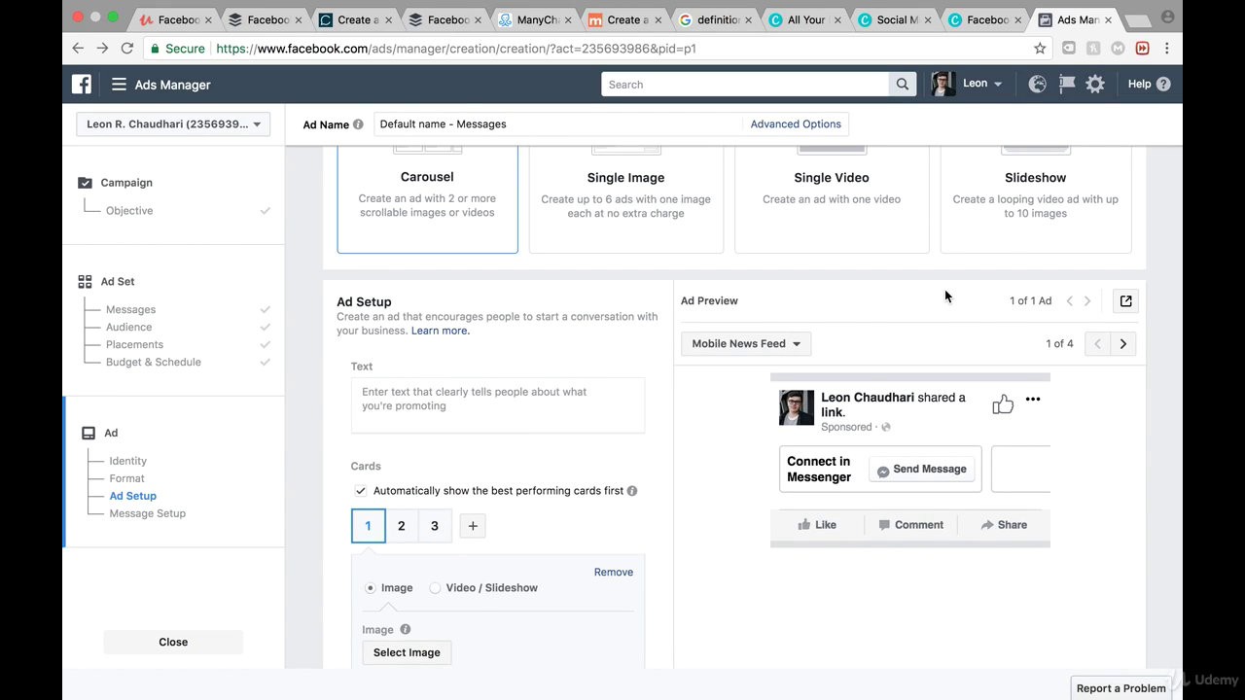
pyautogui.click(988, 22)
pyautogui.click(902, 21)
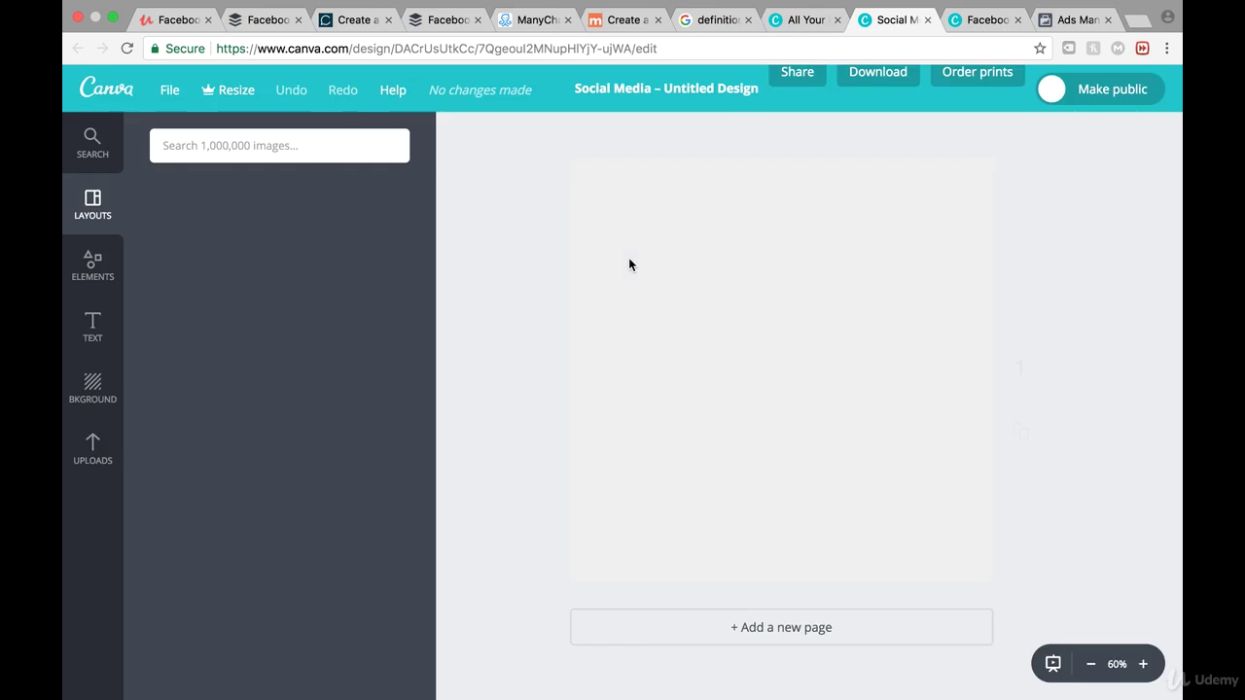
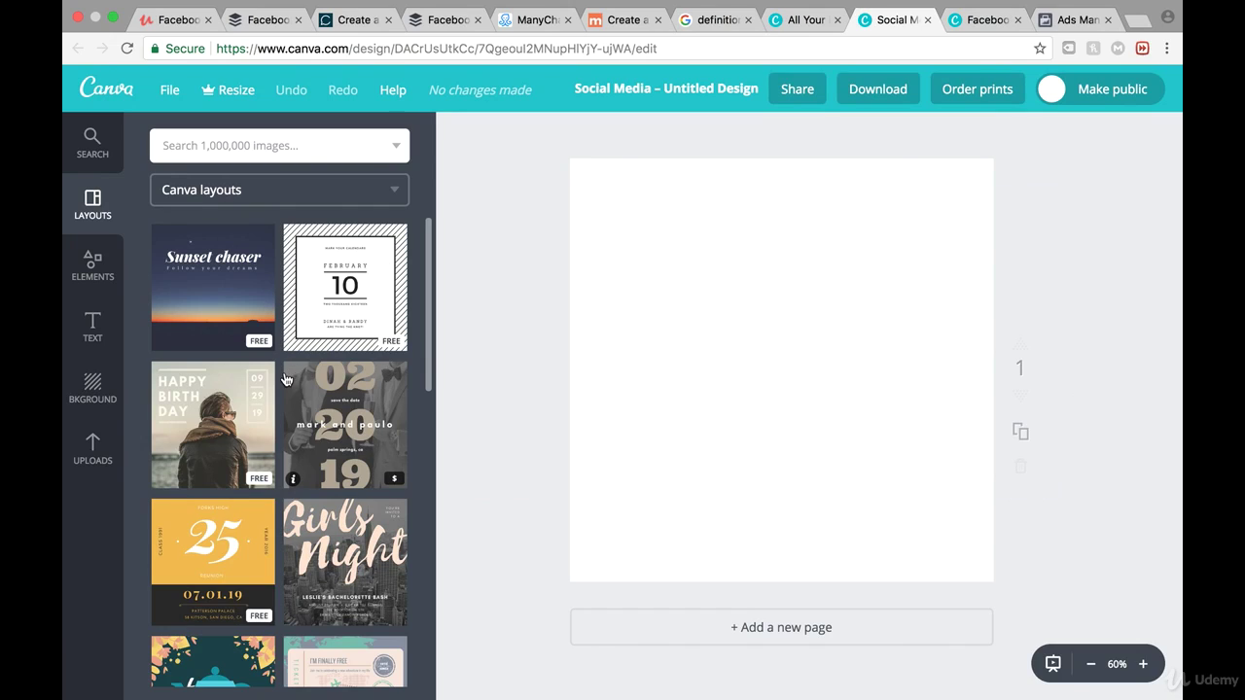
pyautogui.moveTo(302, 341)
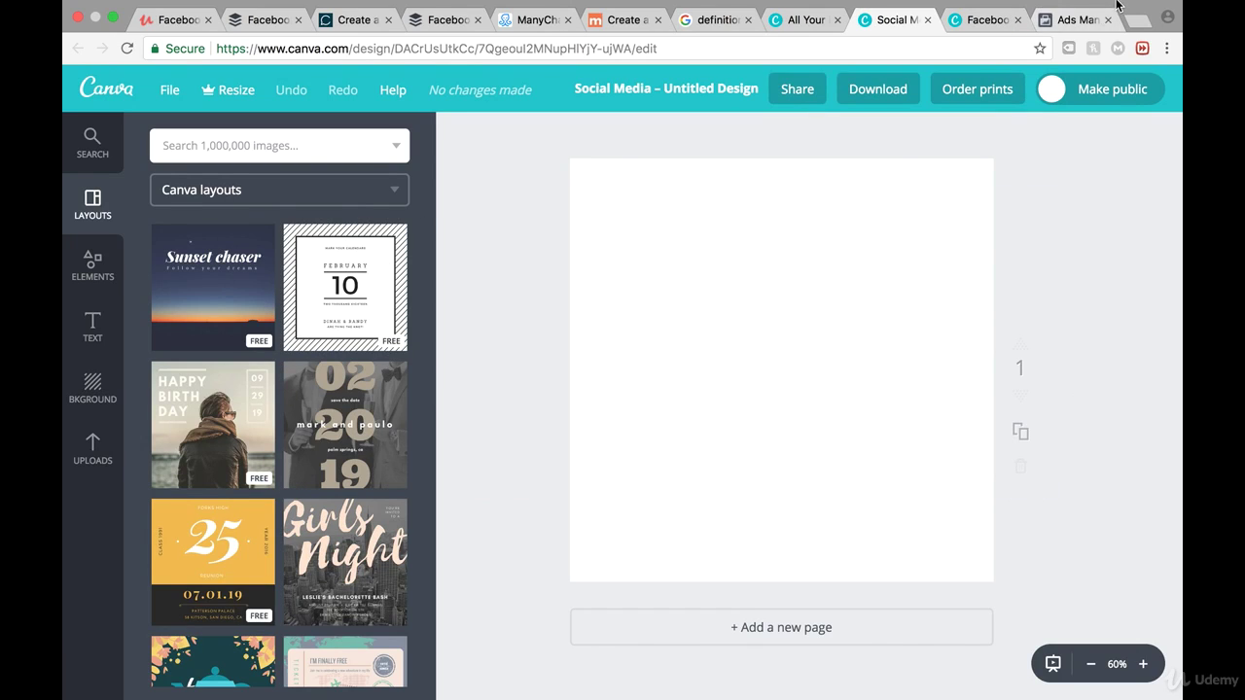
pyautogui.click(1080, 21)
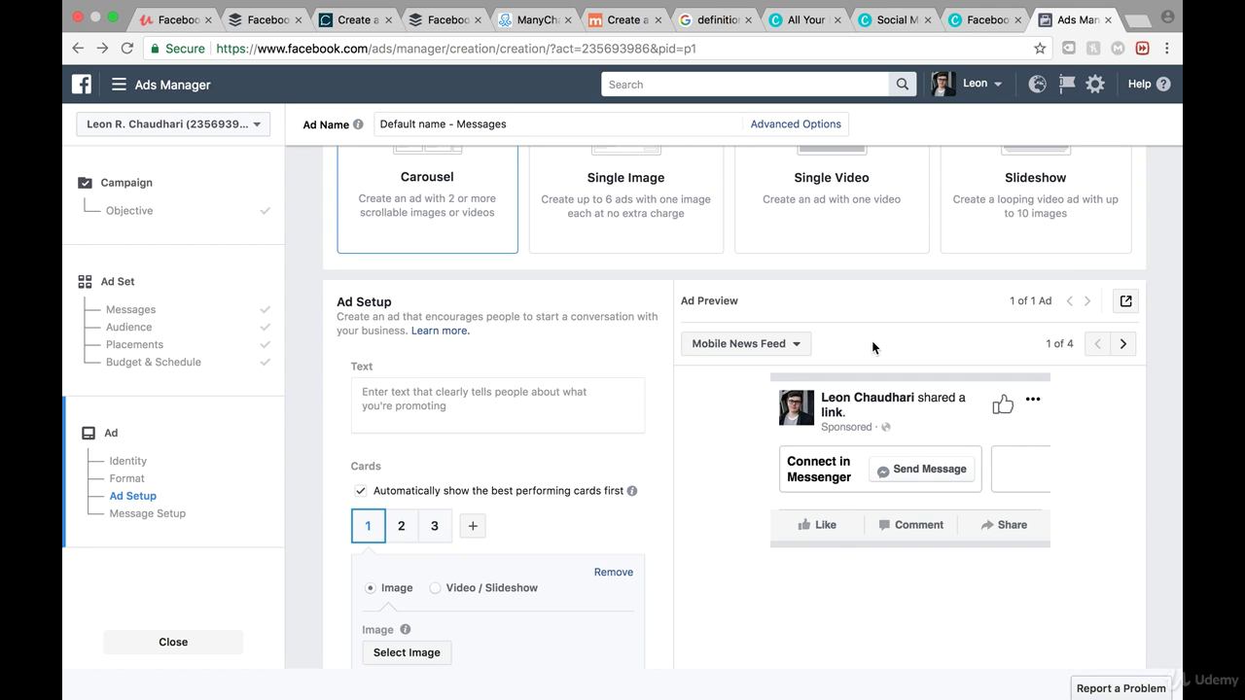
# Step: Switch to the Canva design and place the uploaded portrait of the man with glasses on the blank page
pyautogui.click(889, 21)
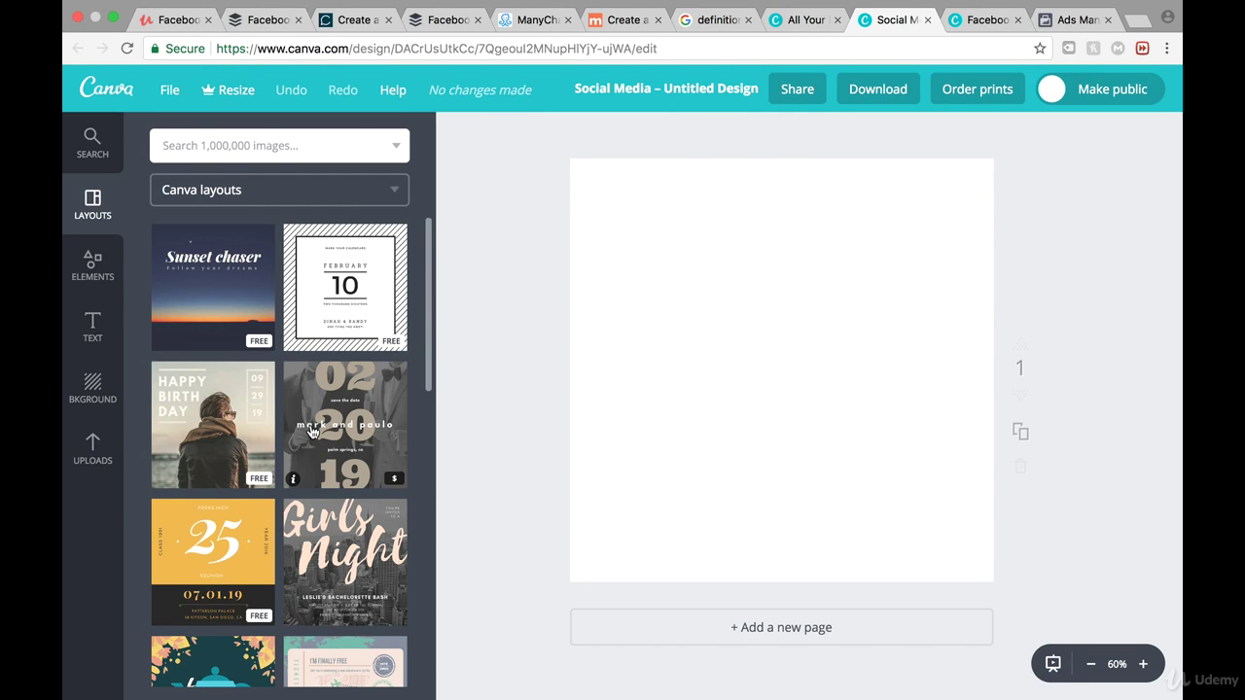
pyautogui.click(103, 440)
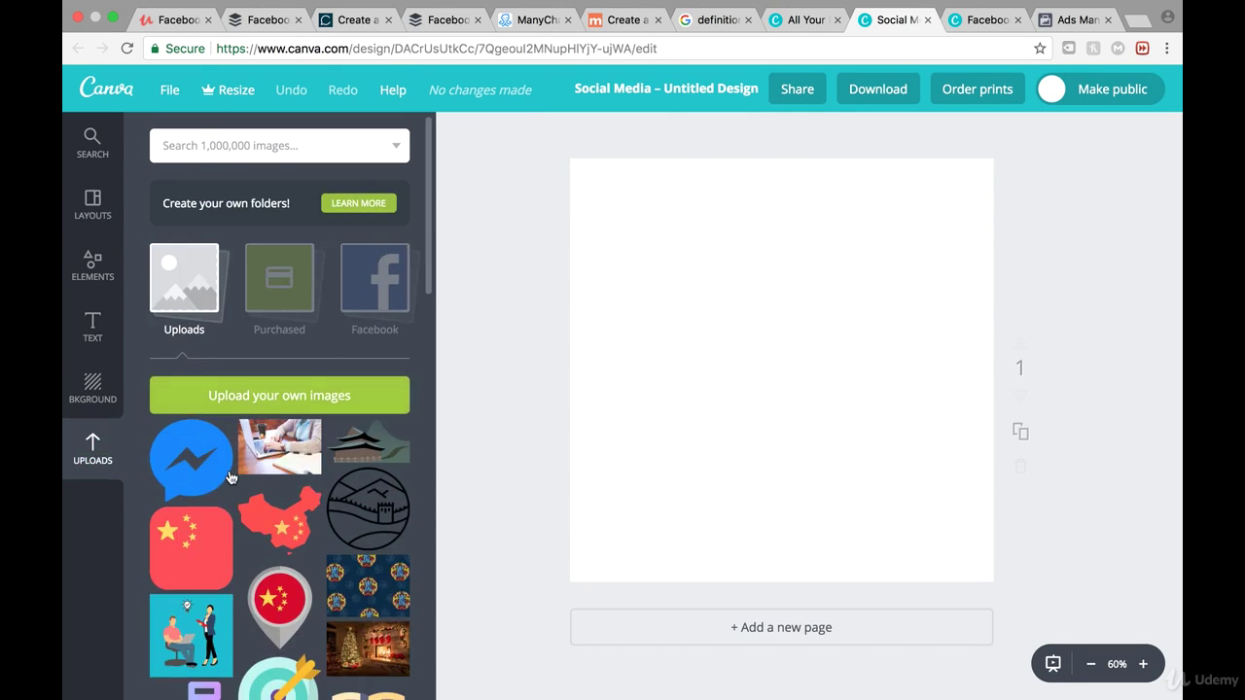
pyautogui.scroll(-10, 230, 477)
pyautogui.scroll(-5, 368, 609)
pyautogui.moveTo(194, 594); pyautogui.dragTo(793, 476)
pyautogui.click(1098, 262)
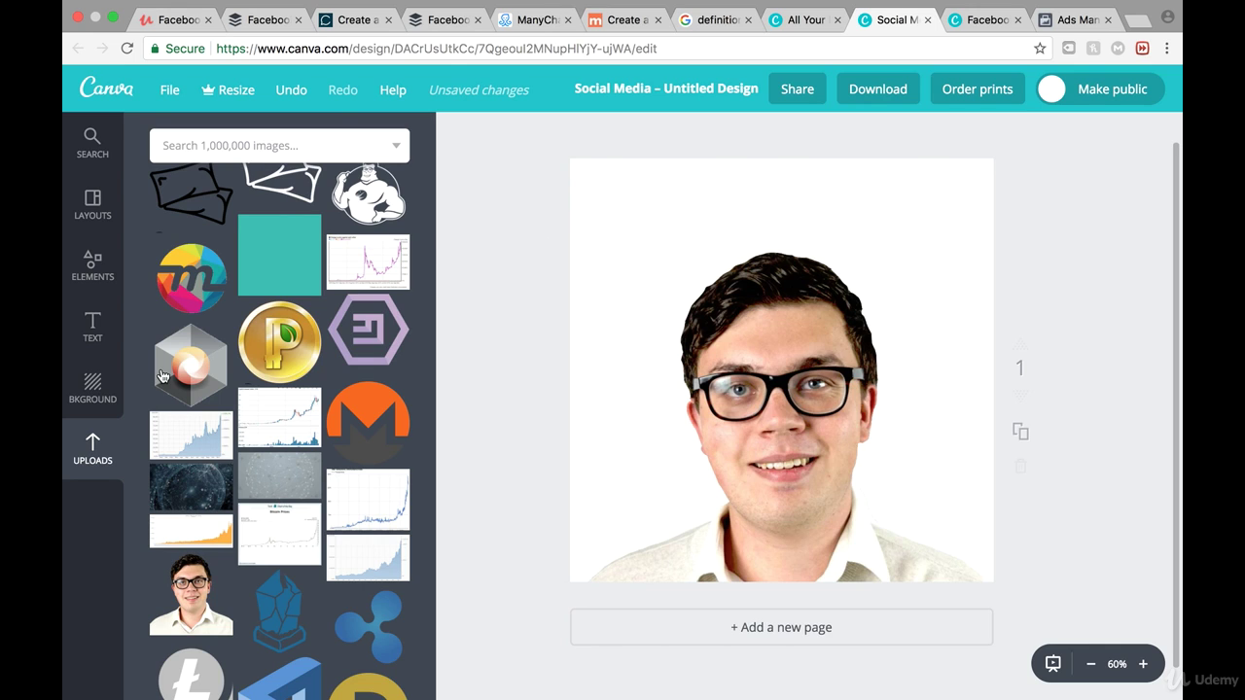
# Step: Set the design's background behind the portrait to the red palette colour #ff5c5c
pyautogui.scroll(10, 280, 428)
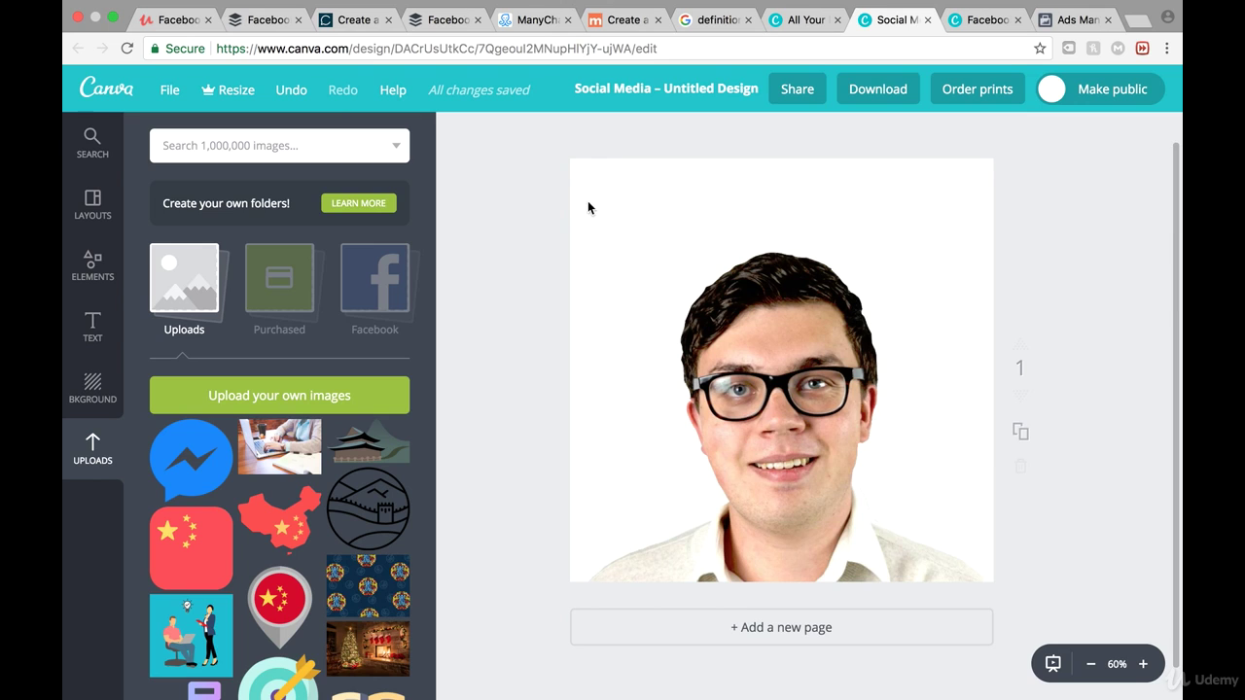
pyautogui.click(98, 387)
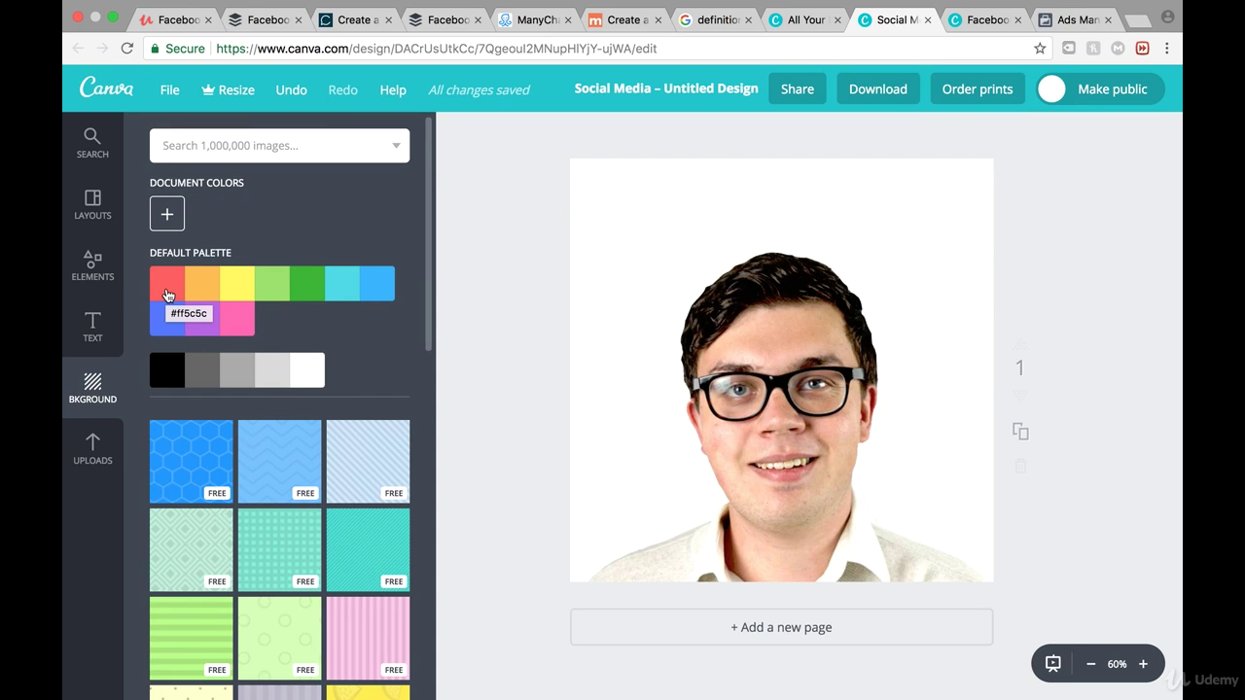
pyautogui.click(167, 294)
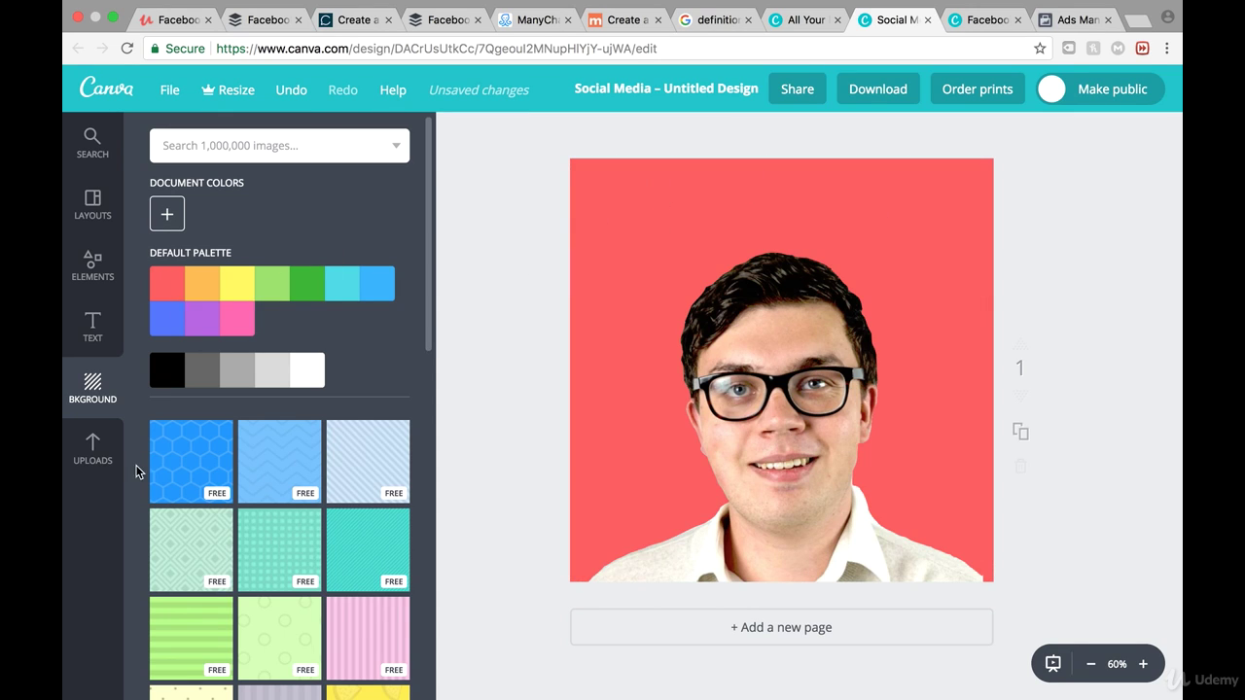
# Step: Add a heading above the portrait that reads "FREE CONSULTATION"
pyautogui.click(92, 326)
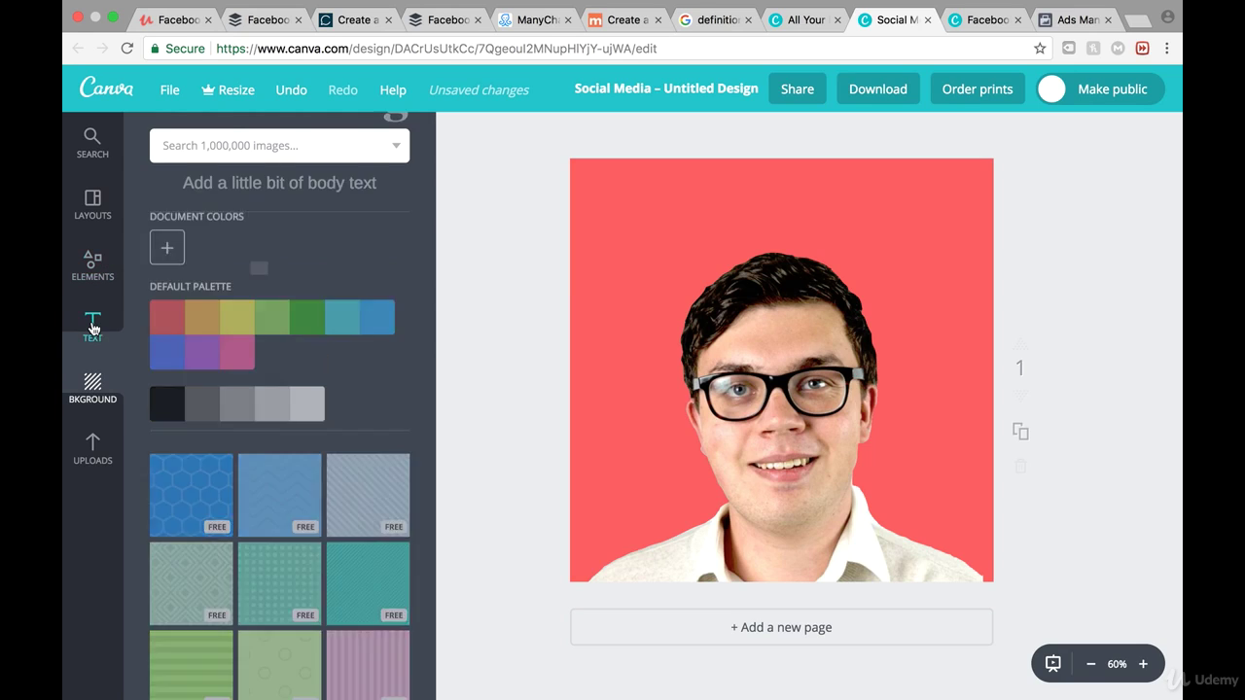
pyautogui.moveTo(207, 240); pyautogui.dragTo(778, 199)
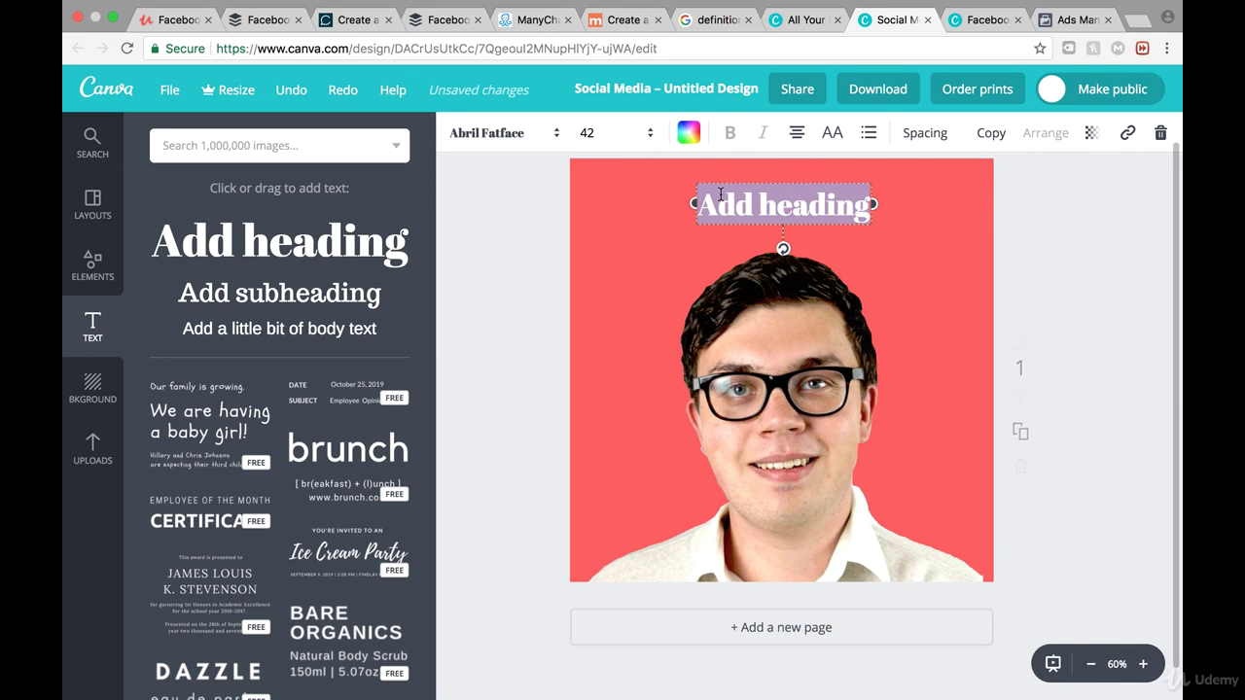
pyautogui.write('FREE ')
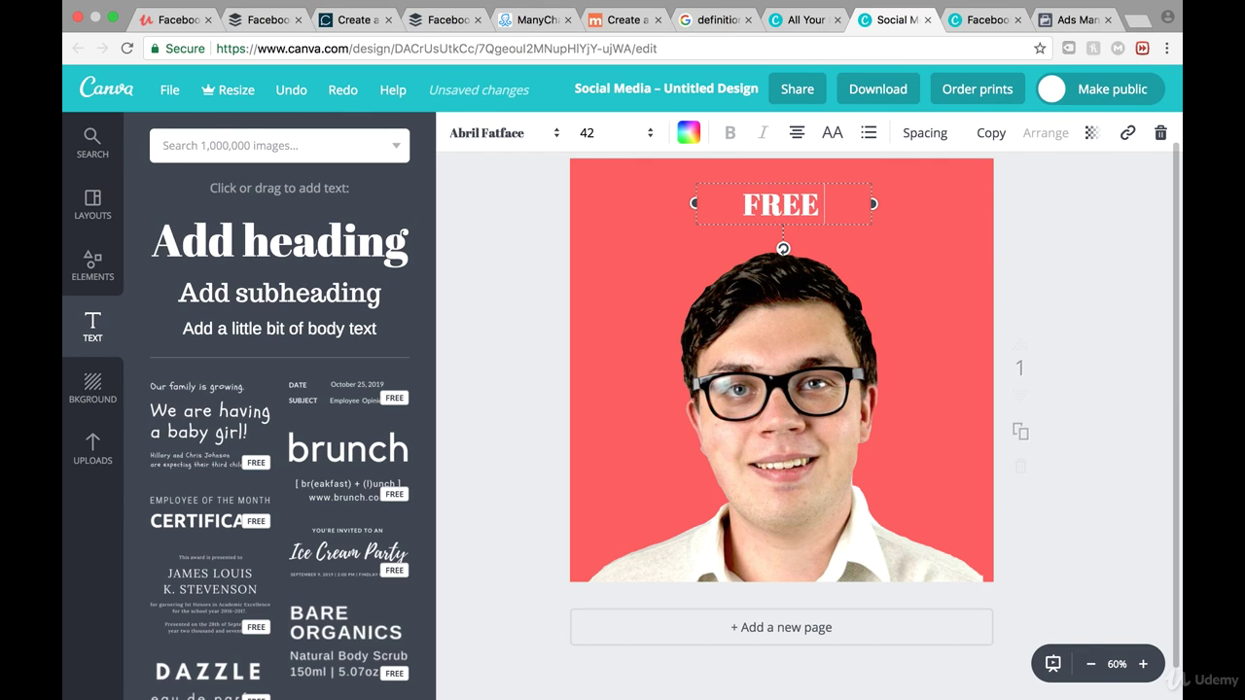
pyautogui.write('CON')
pyautogui.press('BackSpace')
pyautogui.write('O')
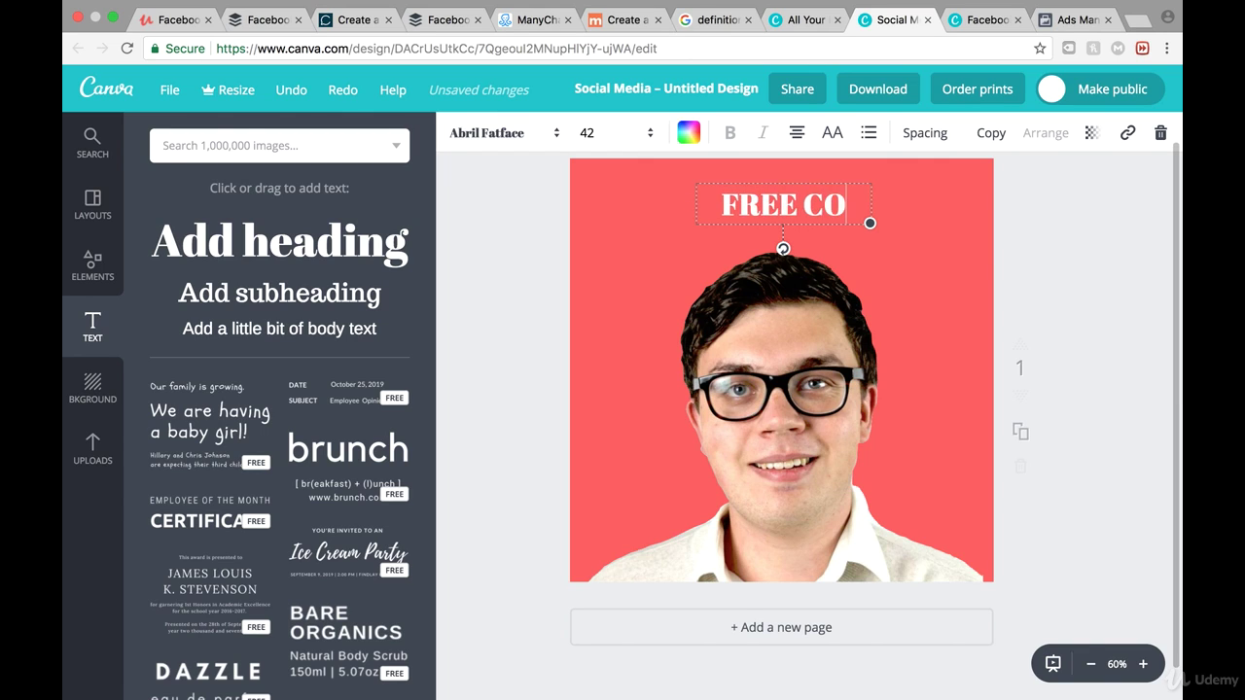
pyautogui.write('NSULTATION')
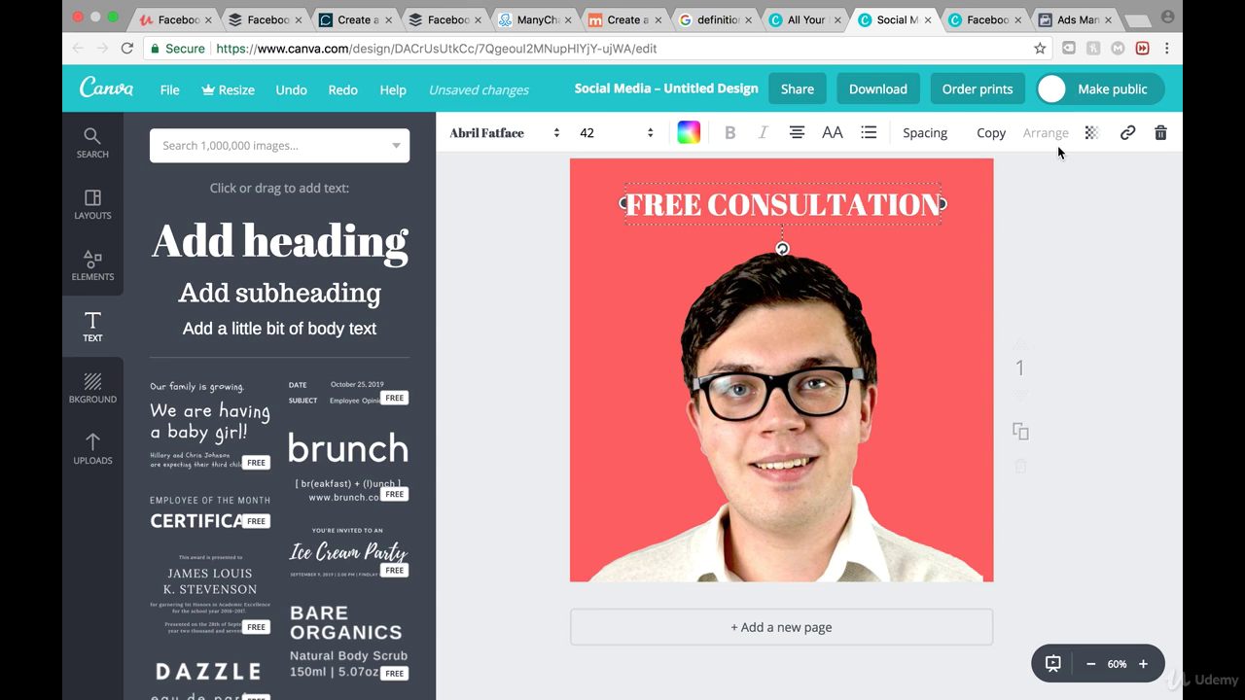
pyautogui.click(1002, 260)
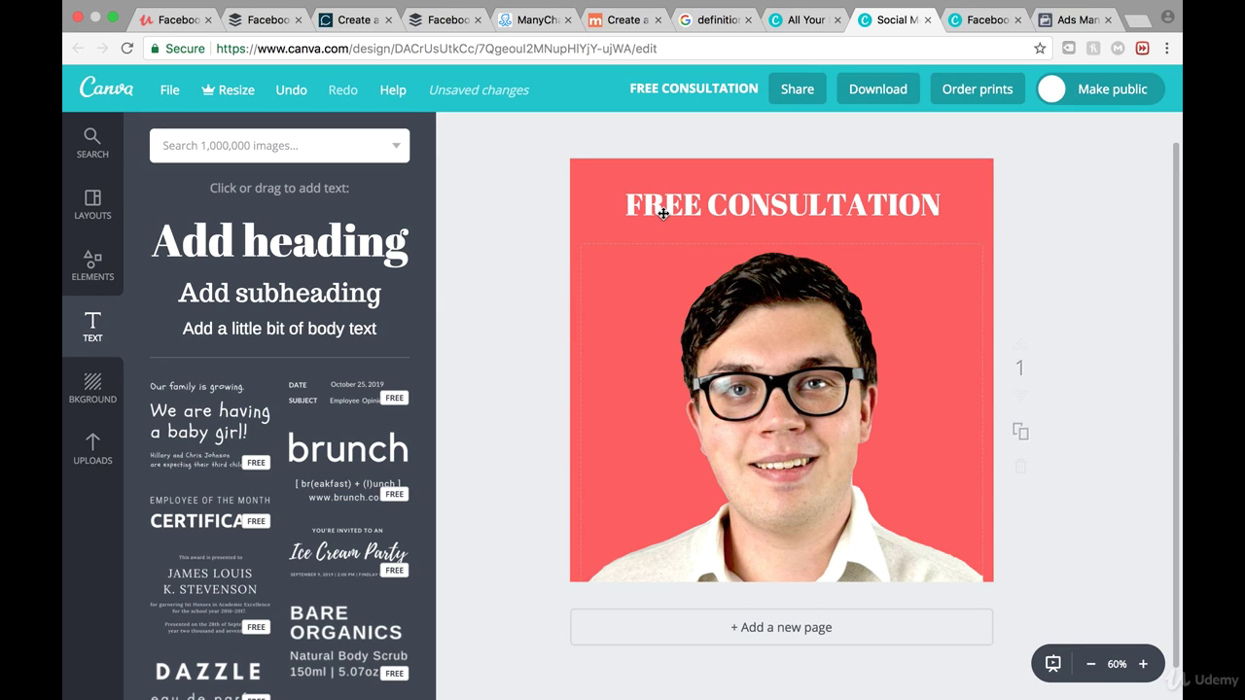
pyautogui.click(812, 214)
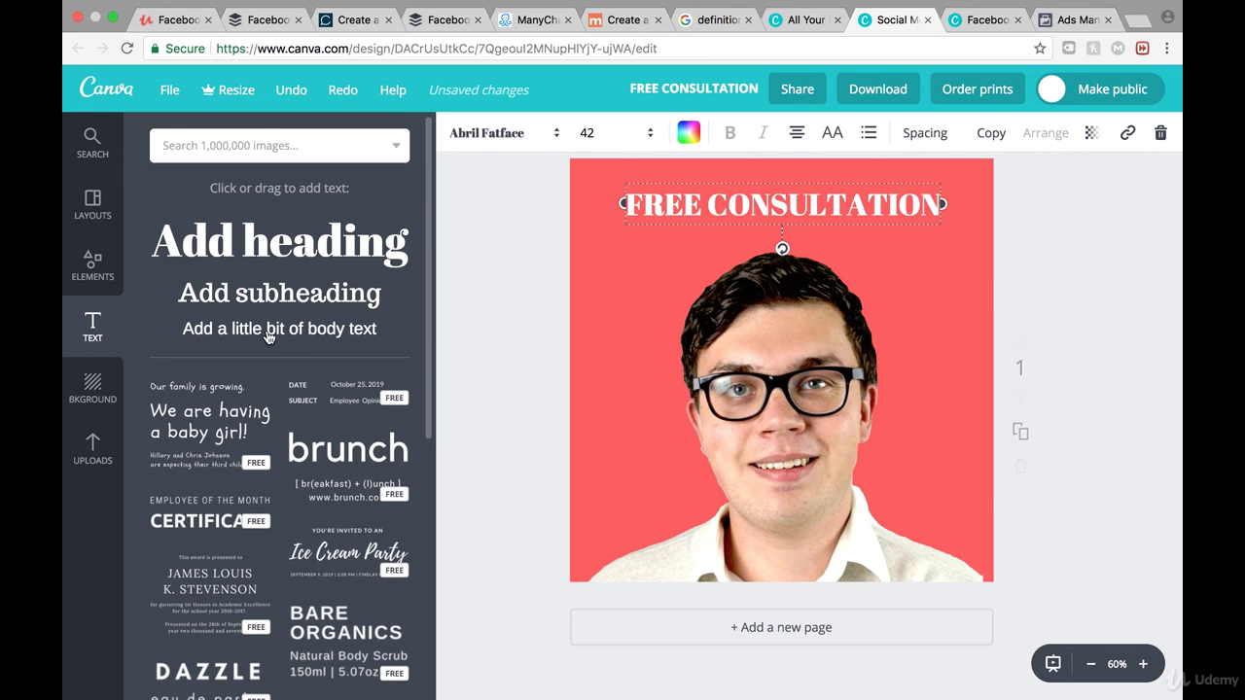
# Step: Add a small body text line under the heading that reads "Book a free consultation with us today!"
pyautogui.moveTo(269, 337); pyautogui.dragTo(801, 239)
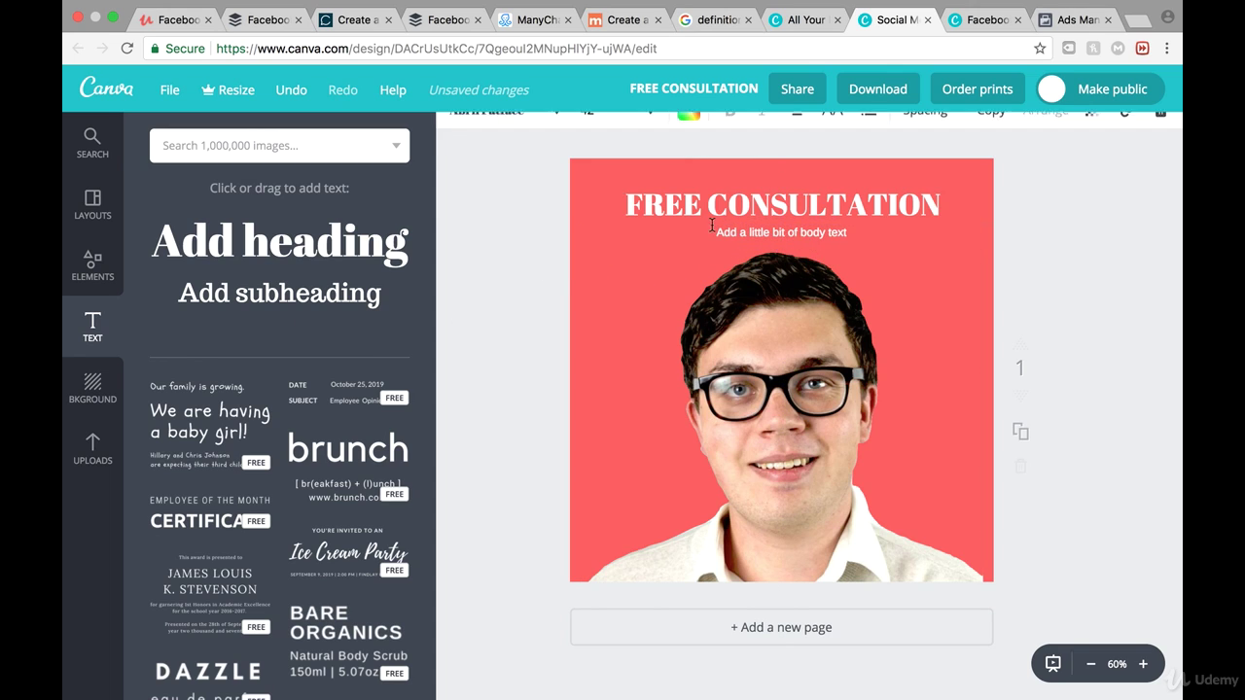
pyautogui.click(737, 233)
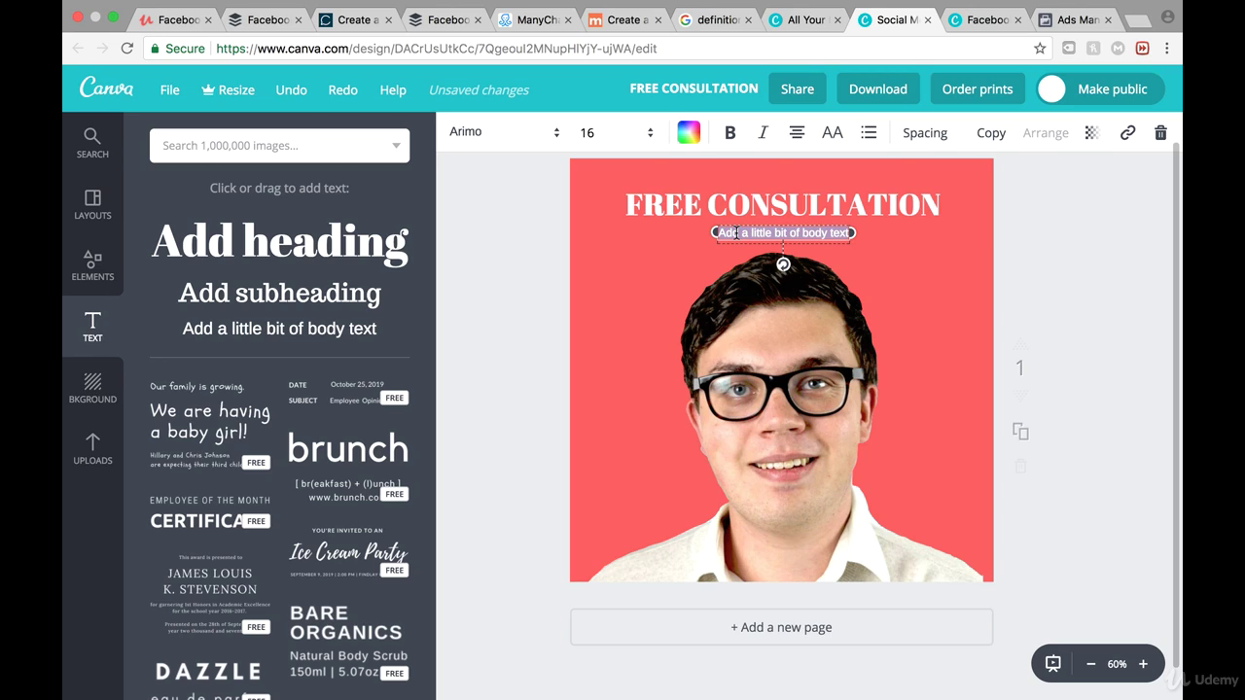
pyautogui.write('Book a free consultation with us today')
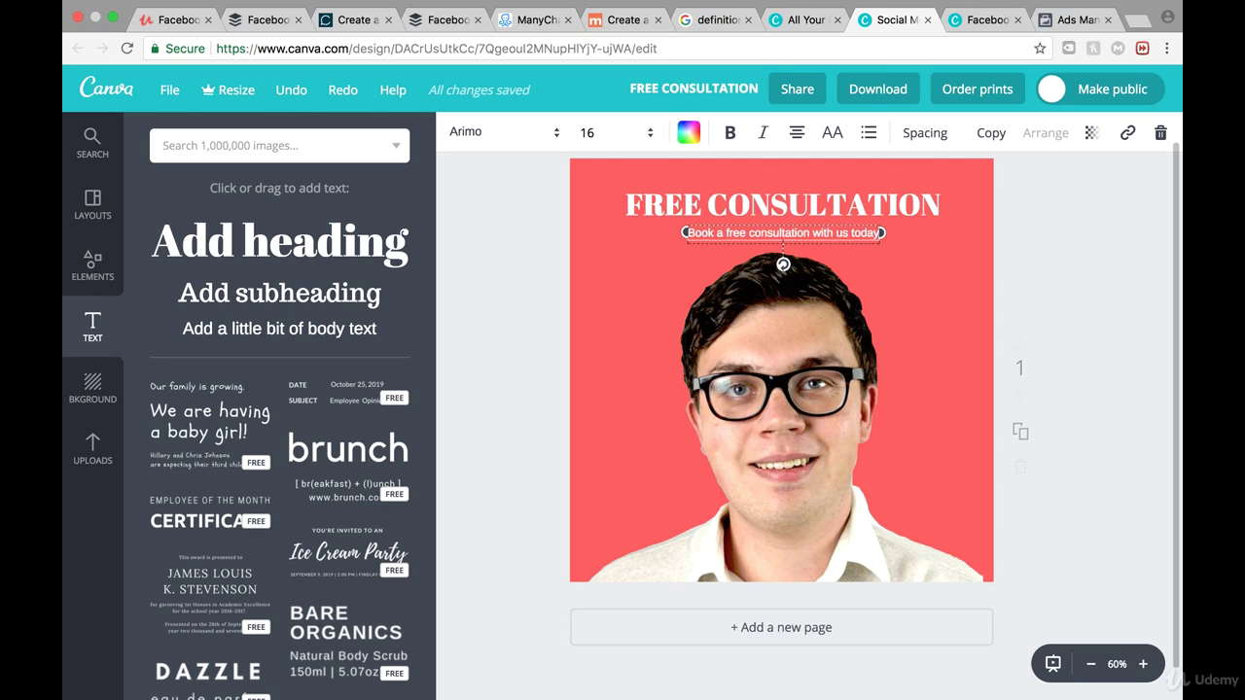
pyautogui.write('!')
pyautogui.click(1010, 216)
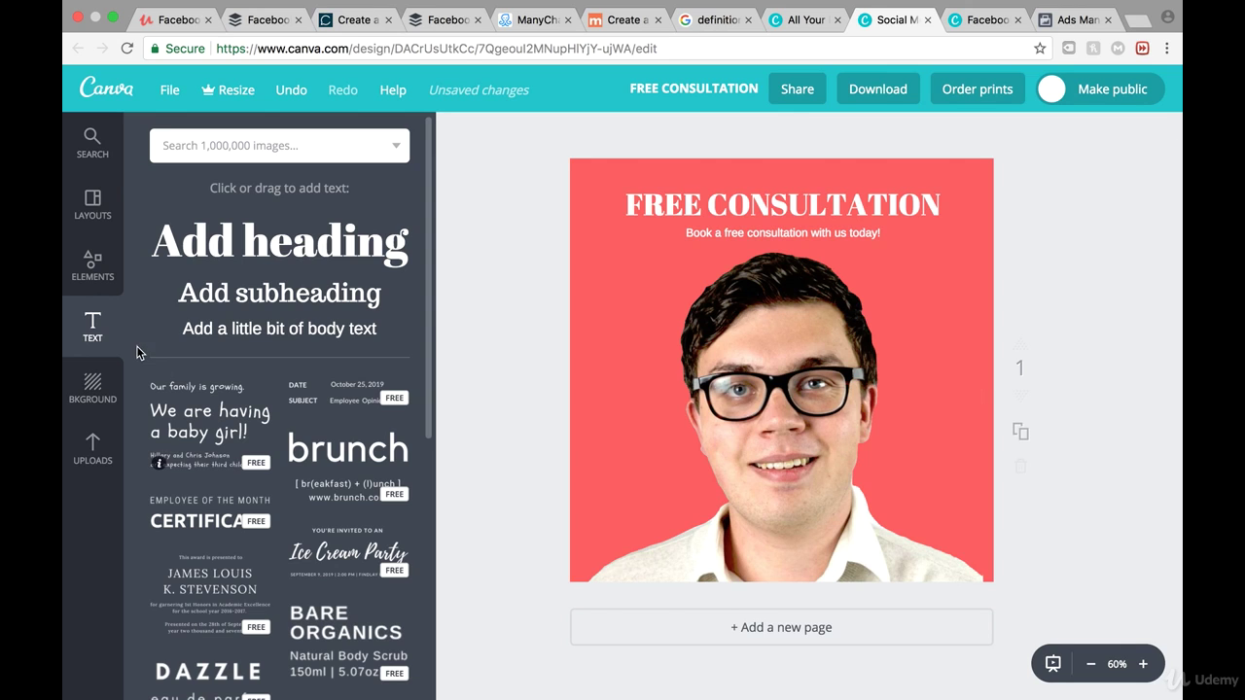
# Step: Find the thick straight teal arrow among the line elements and place it on the design over the portrait
pyautogui.click(85, 272)
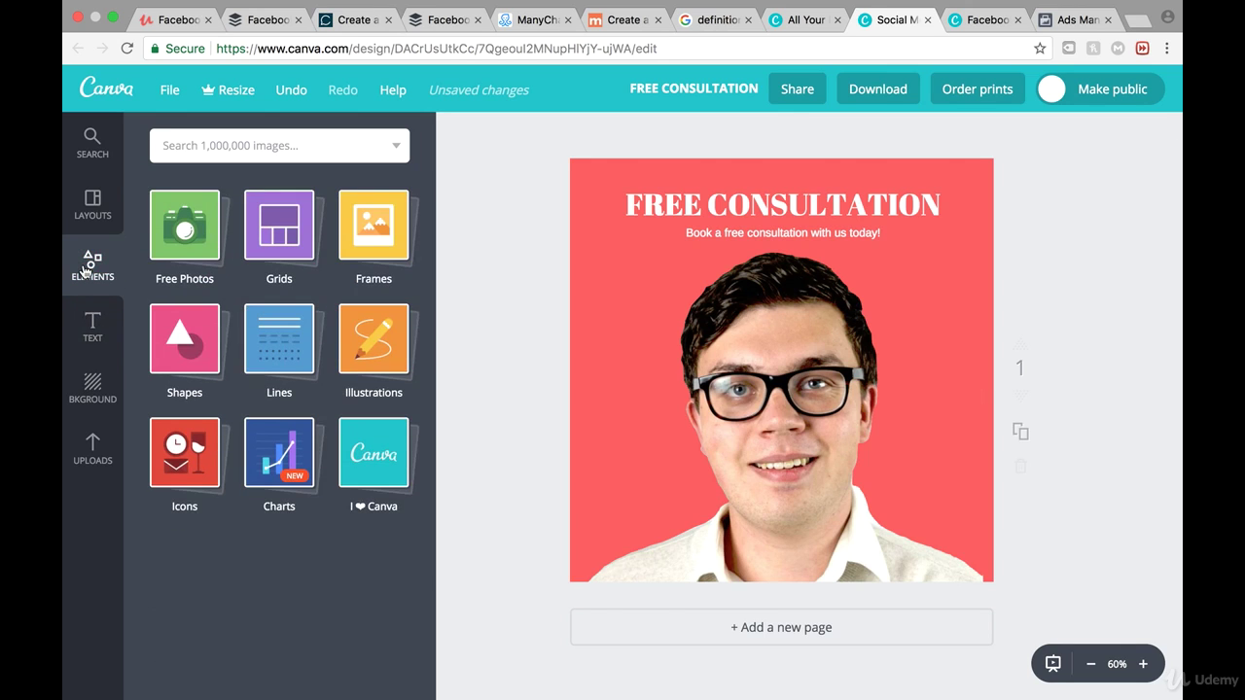
pyautogui.click(272, 359)
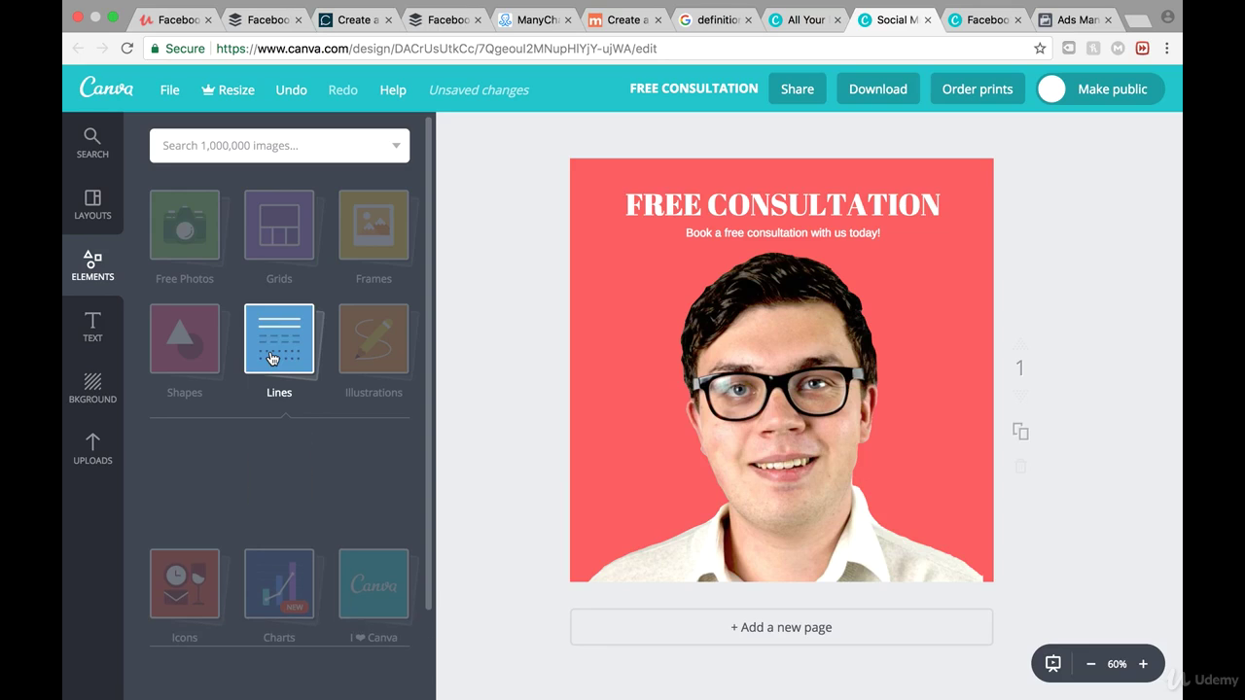
pyautogui.scroll(-10, 271, 467)
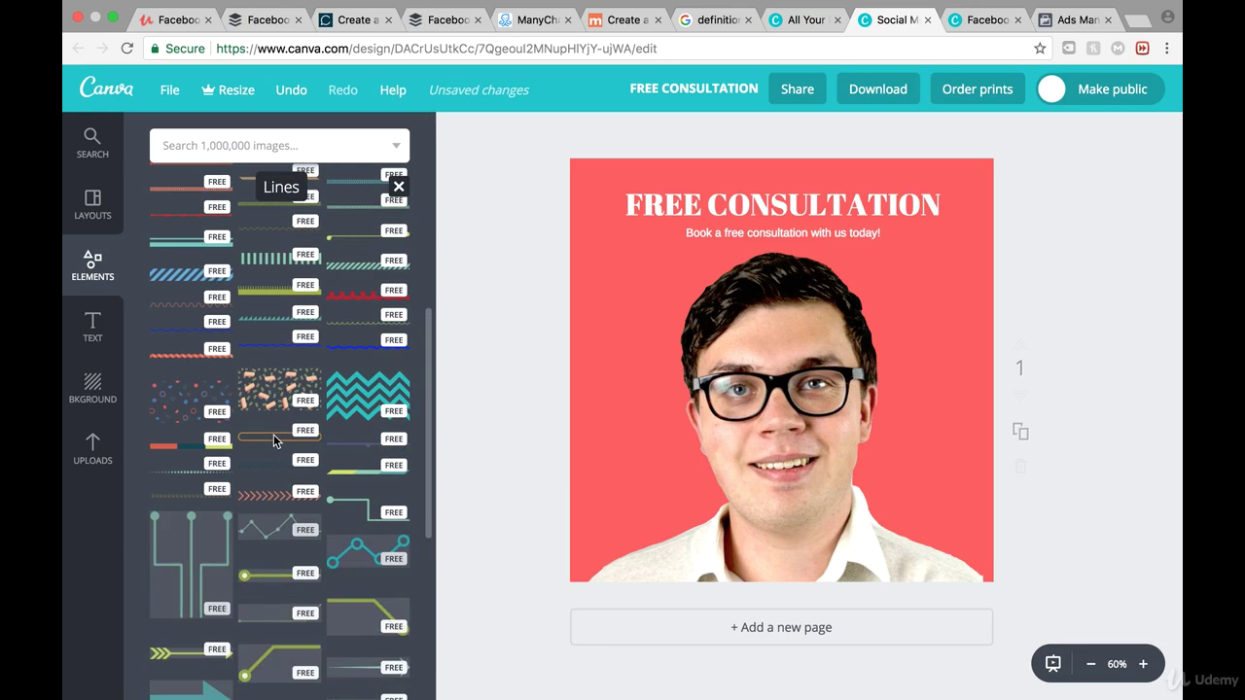
pyautogui.scroll(-2, 276, 455)
pyautogui.scroll(-2, 281, 517)
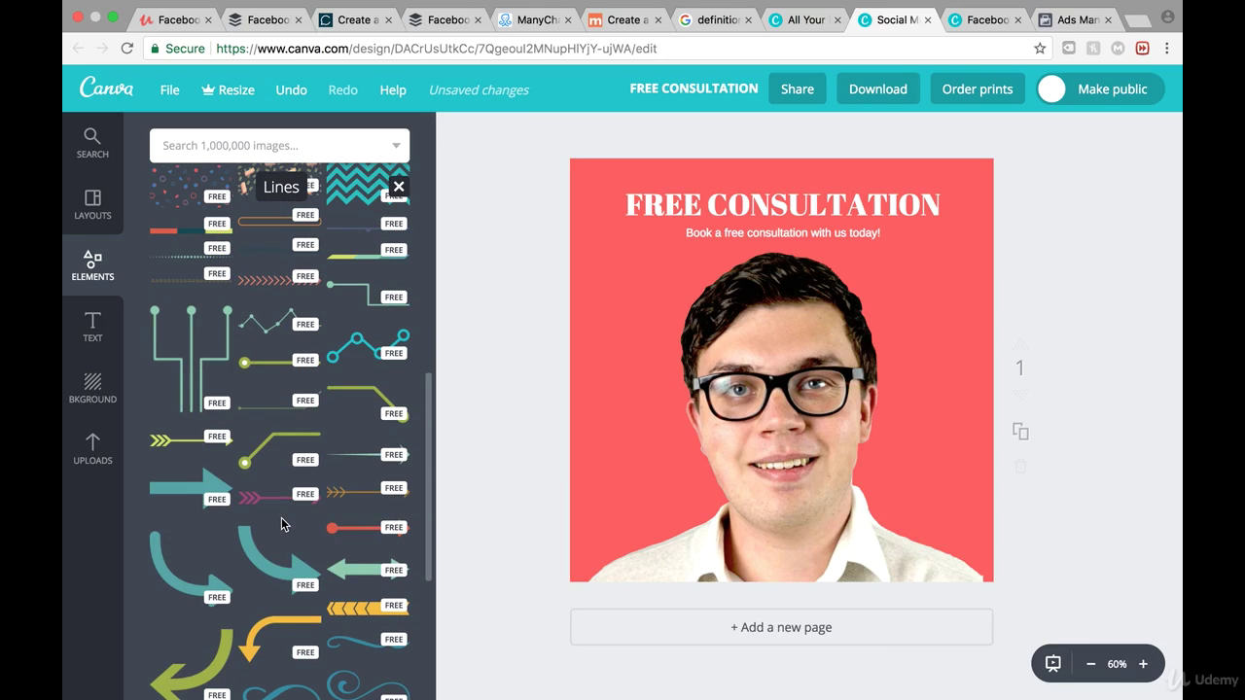
pyautogui.scroll(-4, 321, 555)
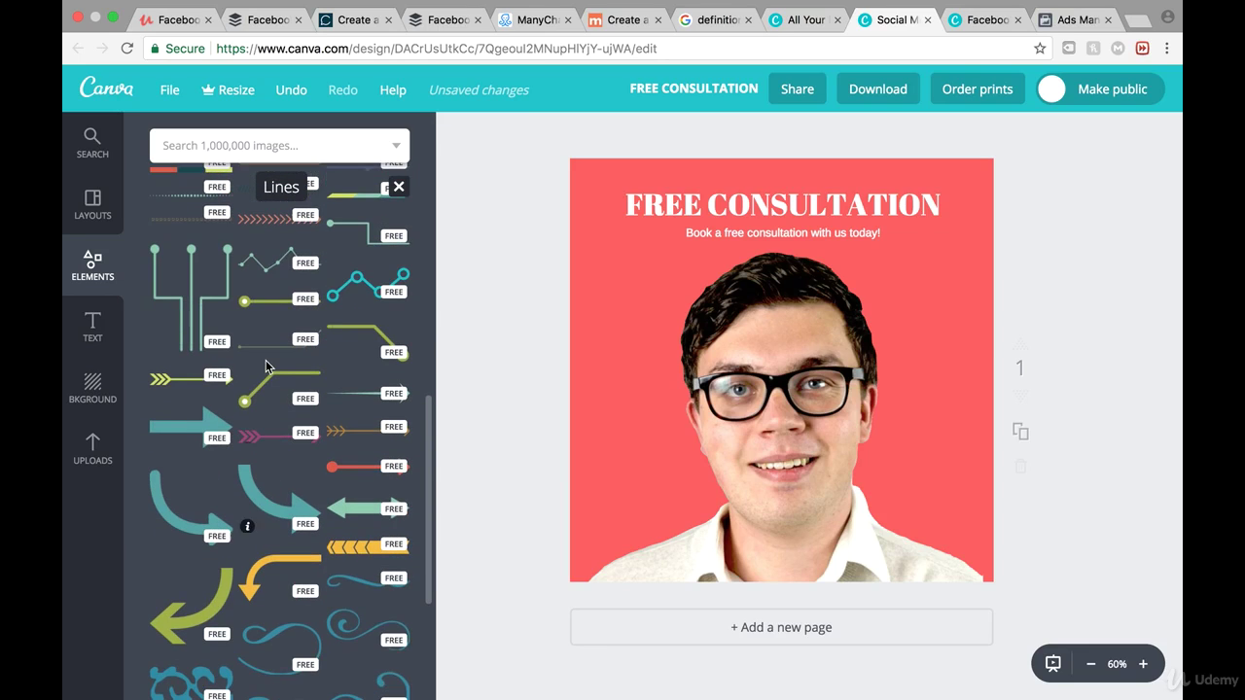
pyautogui.scroll(2, 292, 457)
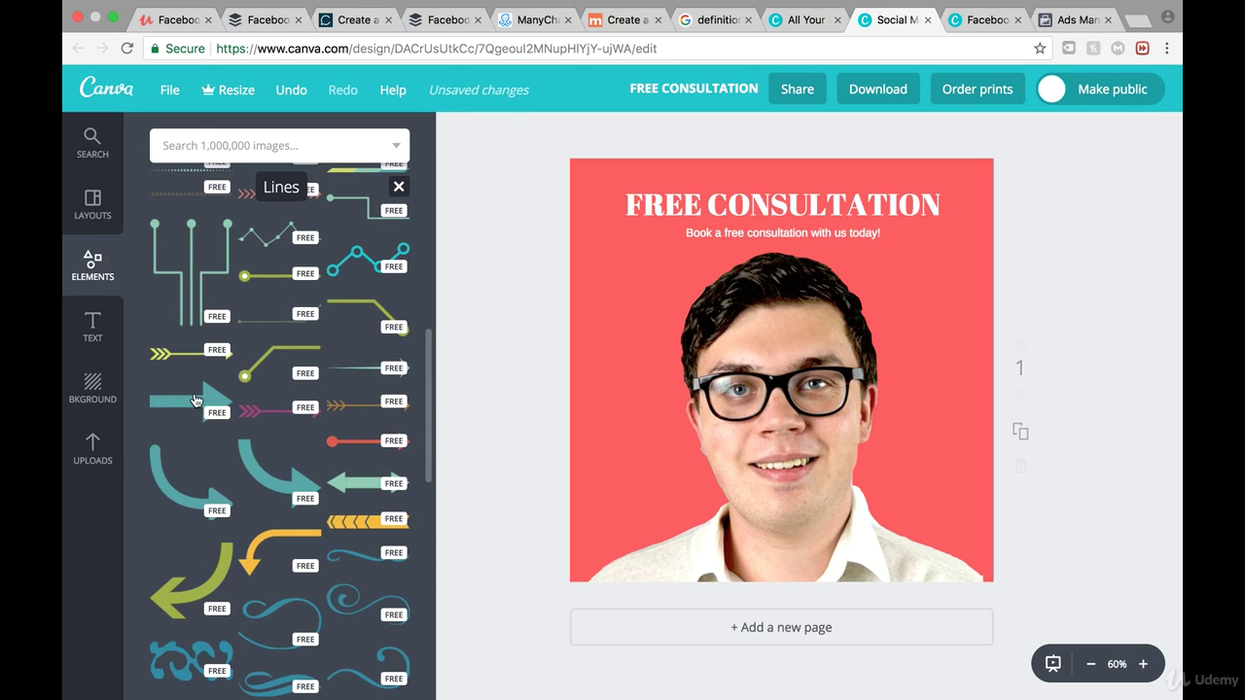
pyautogui.moveTo(195, 400); pyautogui.dragTo(804, 442)
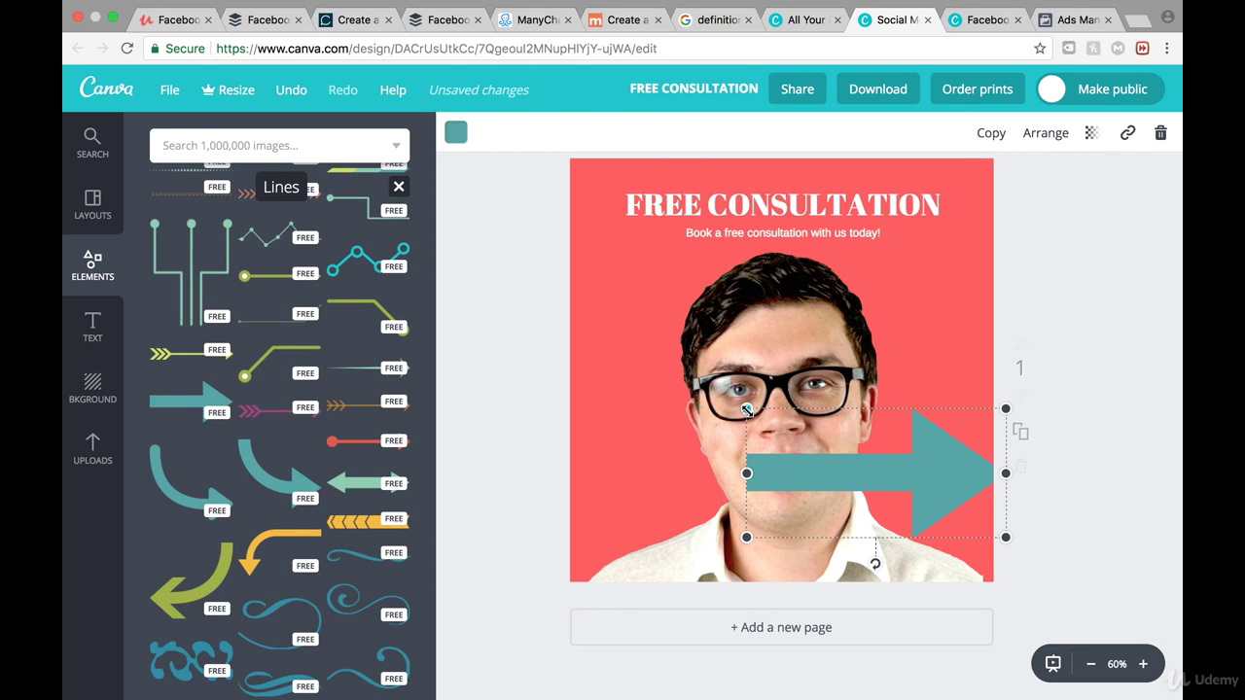
# Step: Rotate the arrow to point diagonally down to the right and shrink it so it sits over the man's shoulder
pyautogui.moveTo(874, 564); pyautogui.dragTo(812, 536)
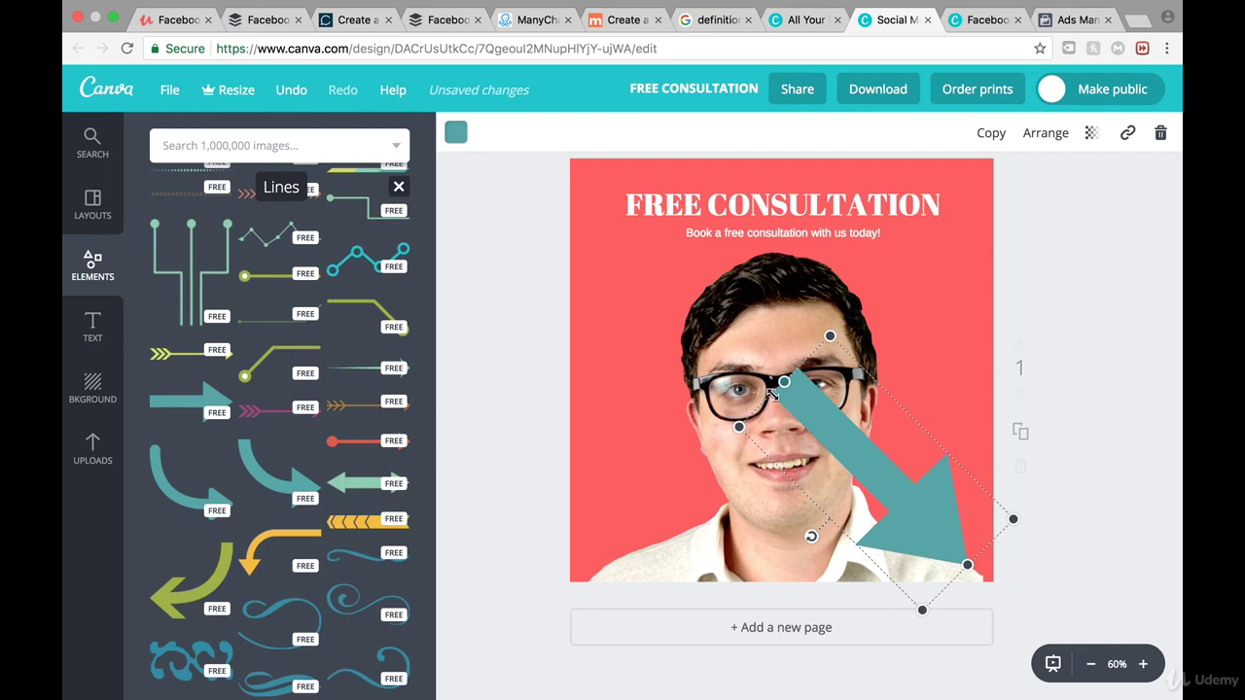
pyautogui.moveTo(741, 428); pyautogui.dragTo(870, 564)
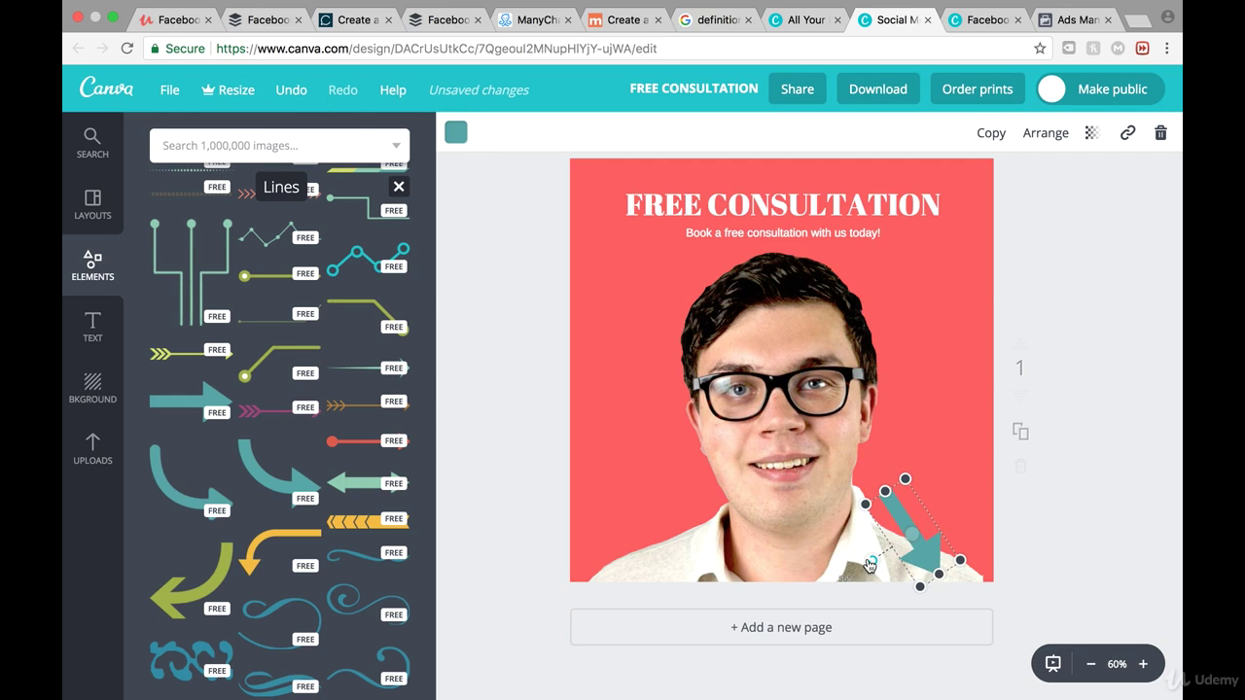
pyautogui.click(1099, 272)
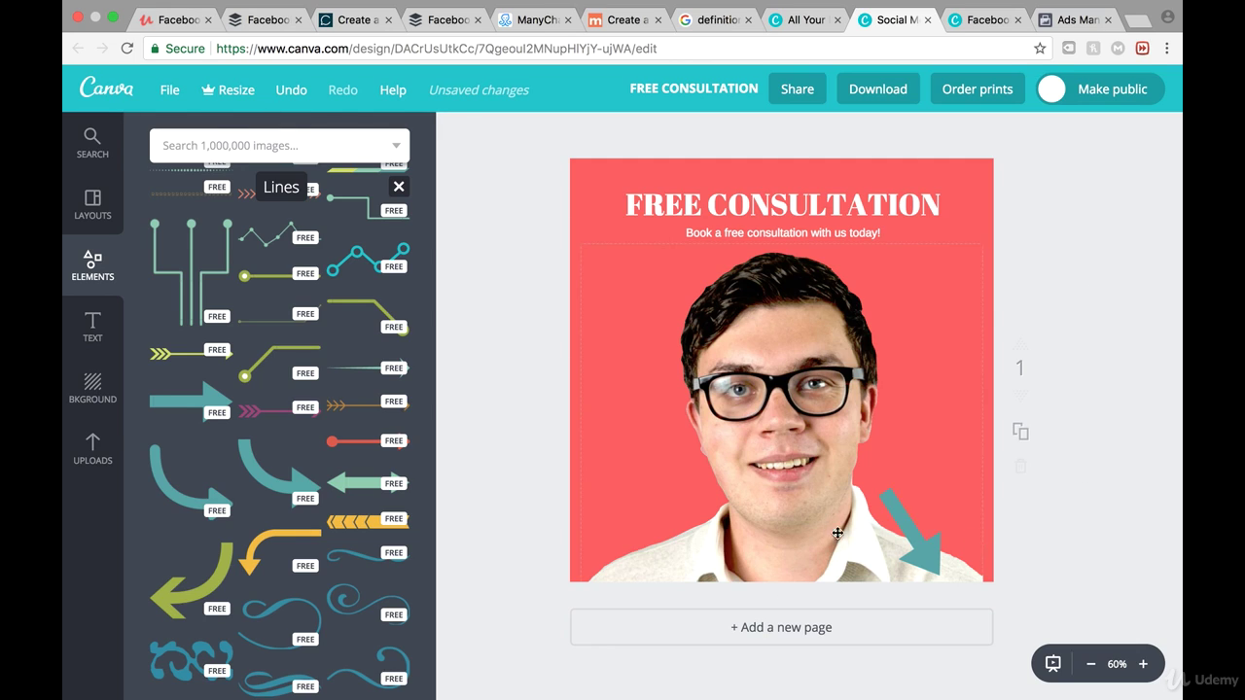
# Step: Recolour the arrow on the man's shoulder with the dark blue from the default palette
pyautogui.click(909, 520)
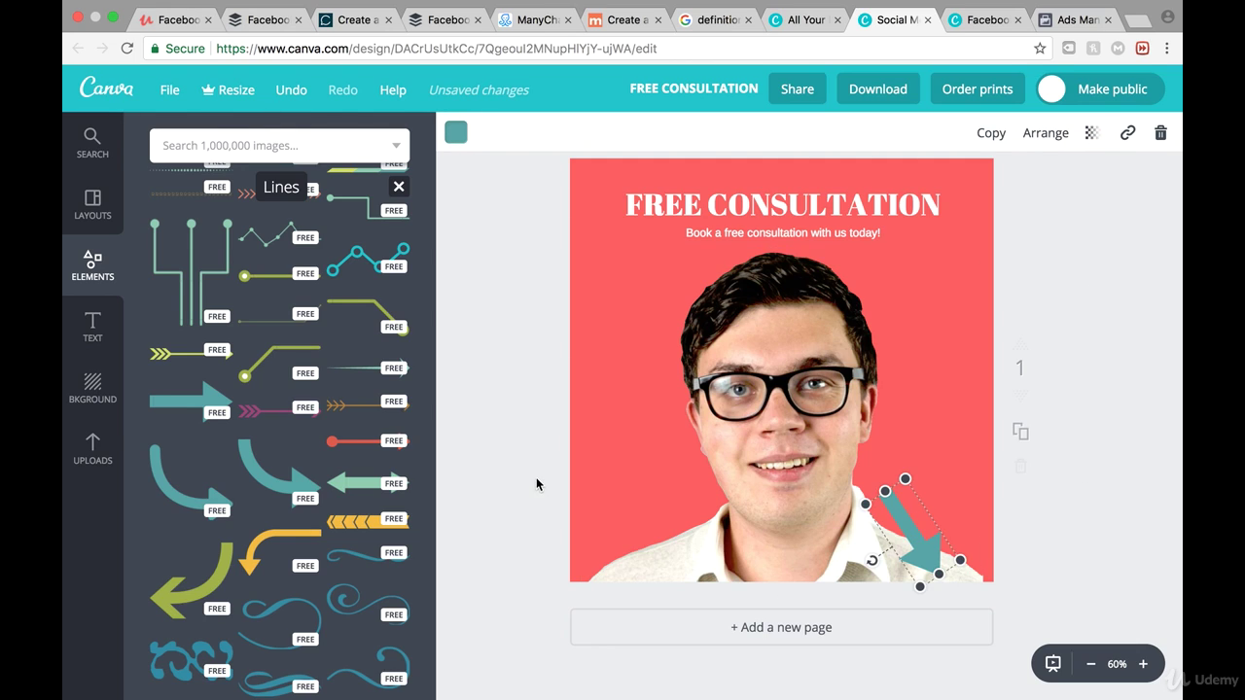
pyautogui.click(455, 133)
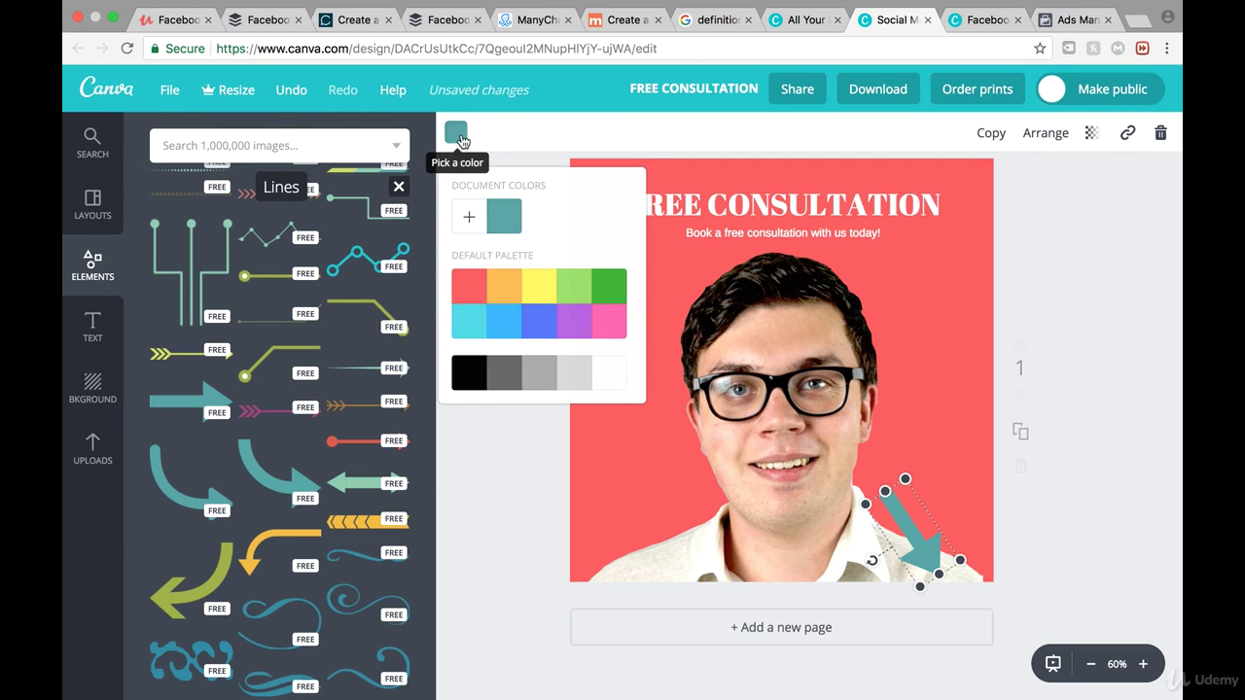
pyautogui.click(534, 334)
pyautogui.click(1095, 290)
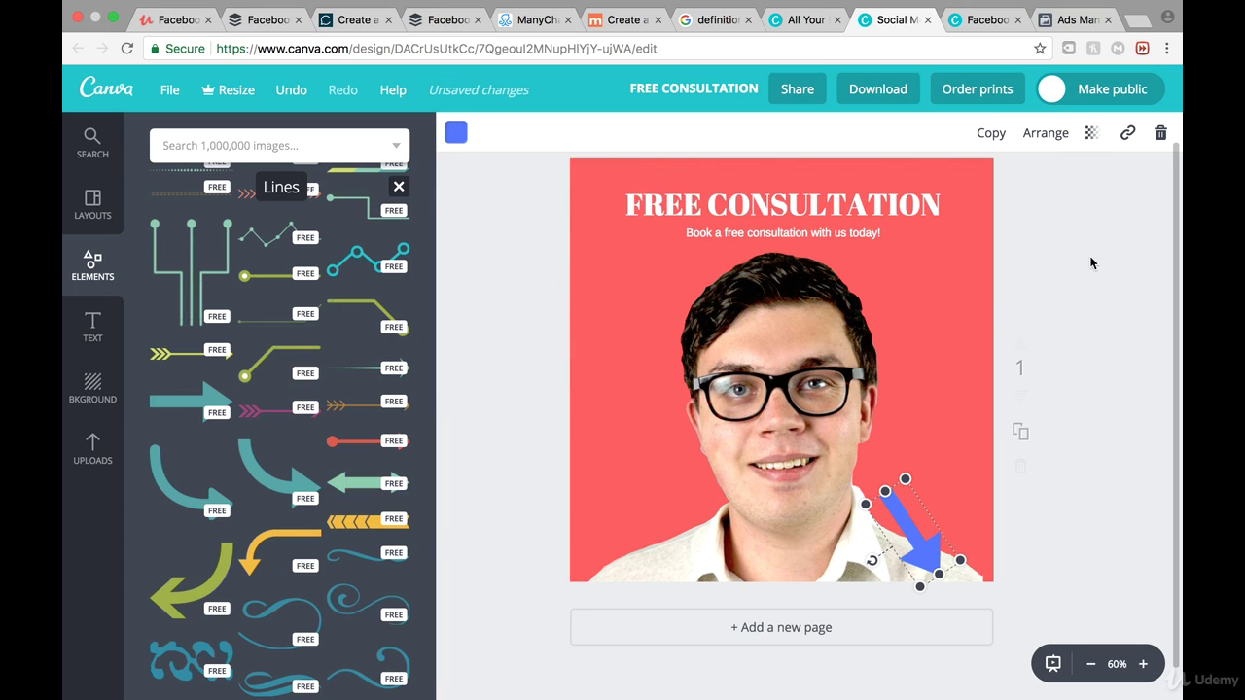
pyautogui.click(1092, 262)
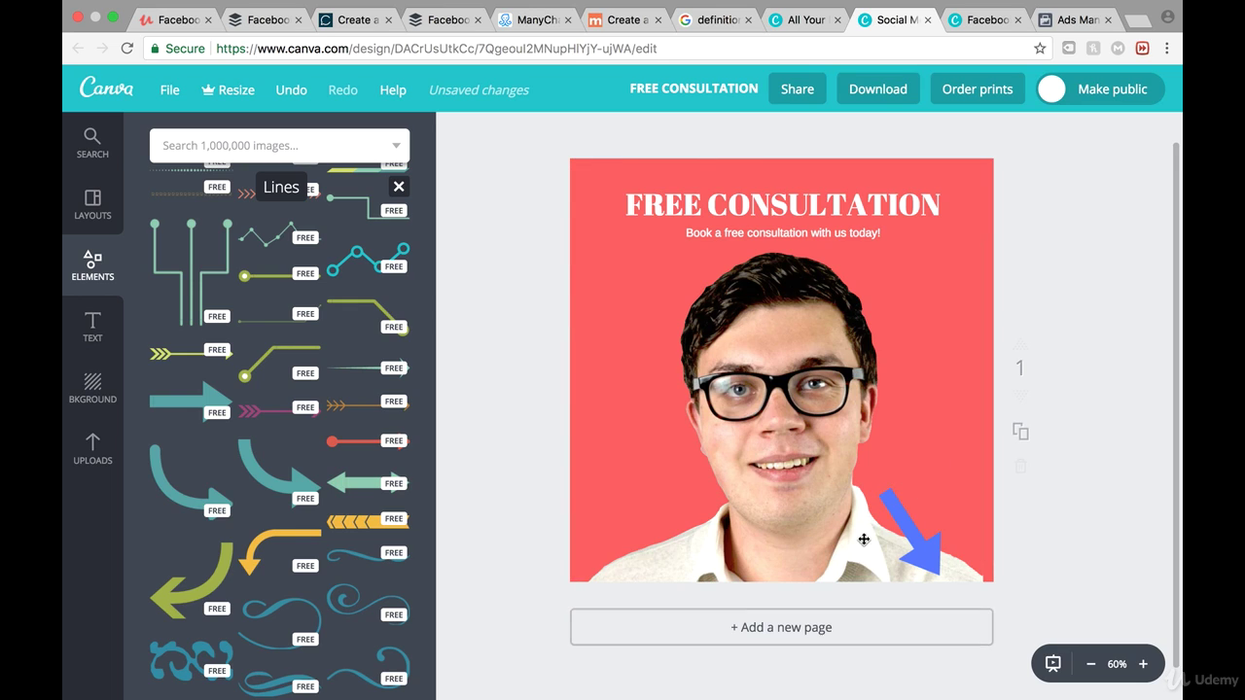
# Step: Download the finished design as a PNG and take the browser window out of full screen
pyautogui.click(889, 93)
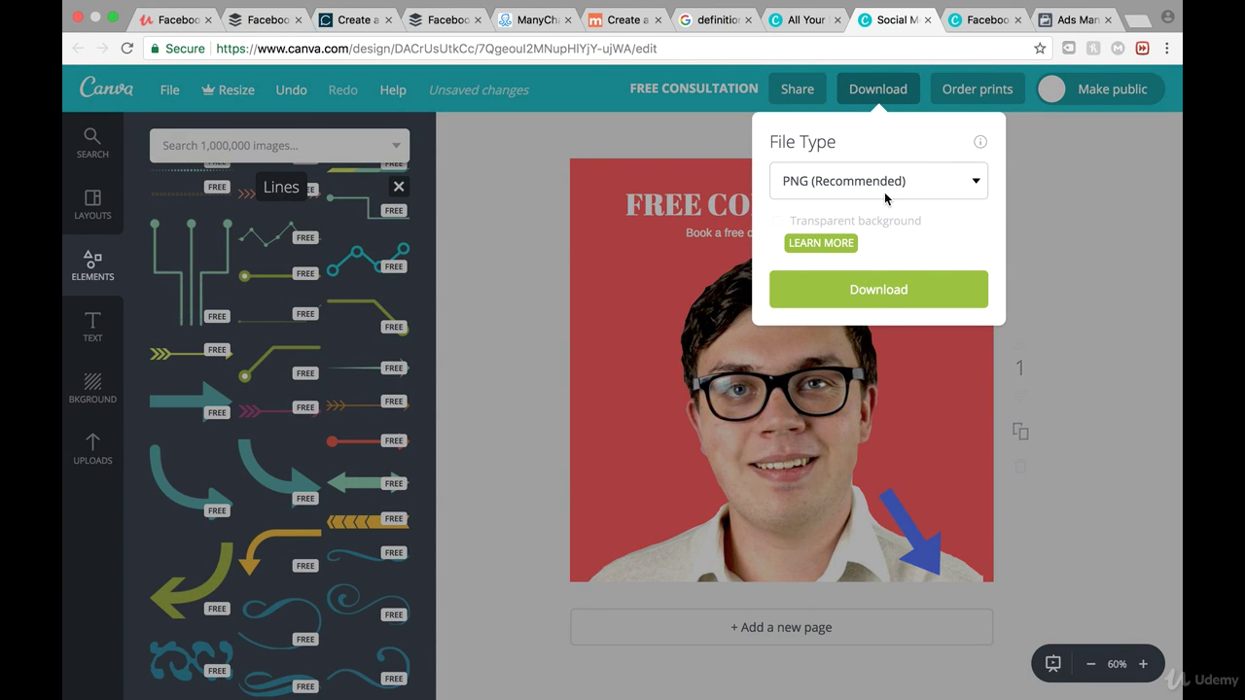
pyautogui.click(871, 296)
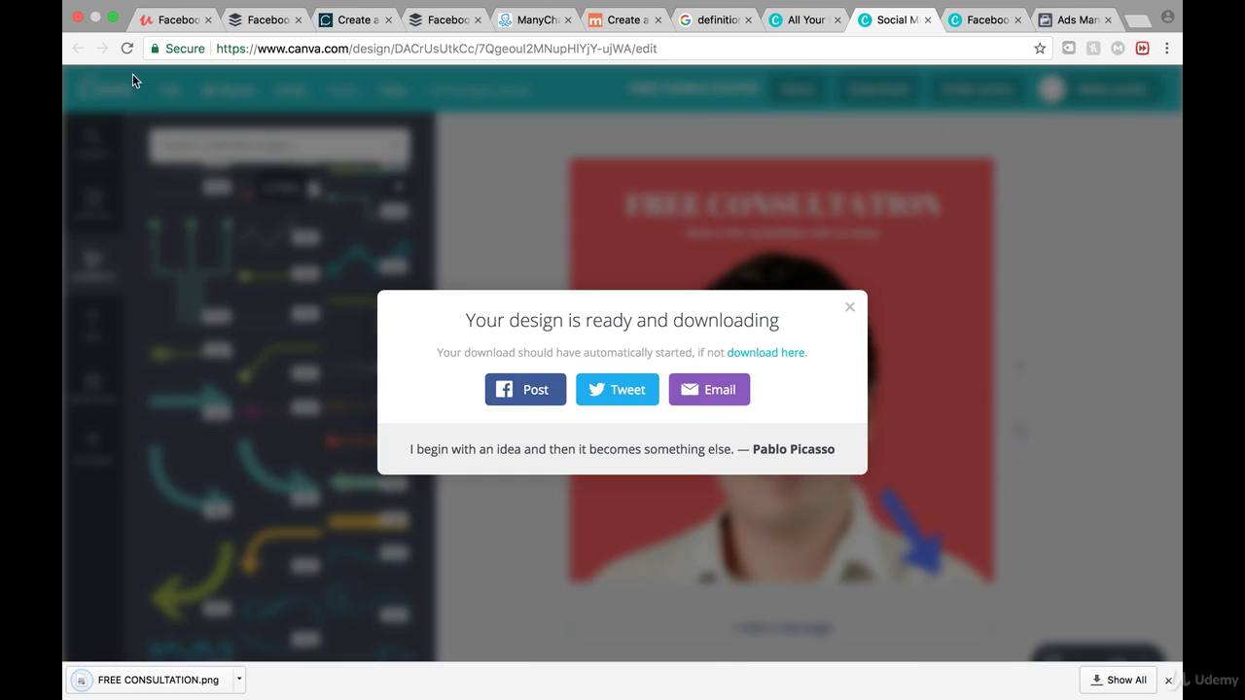
pyautogui.click(113, 17)
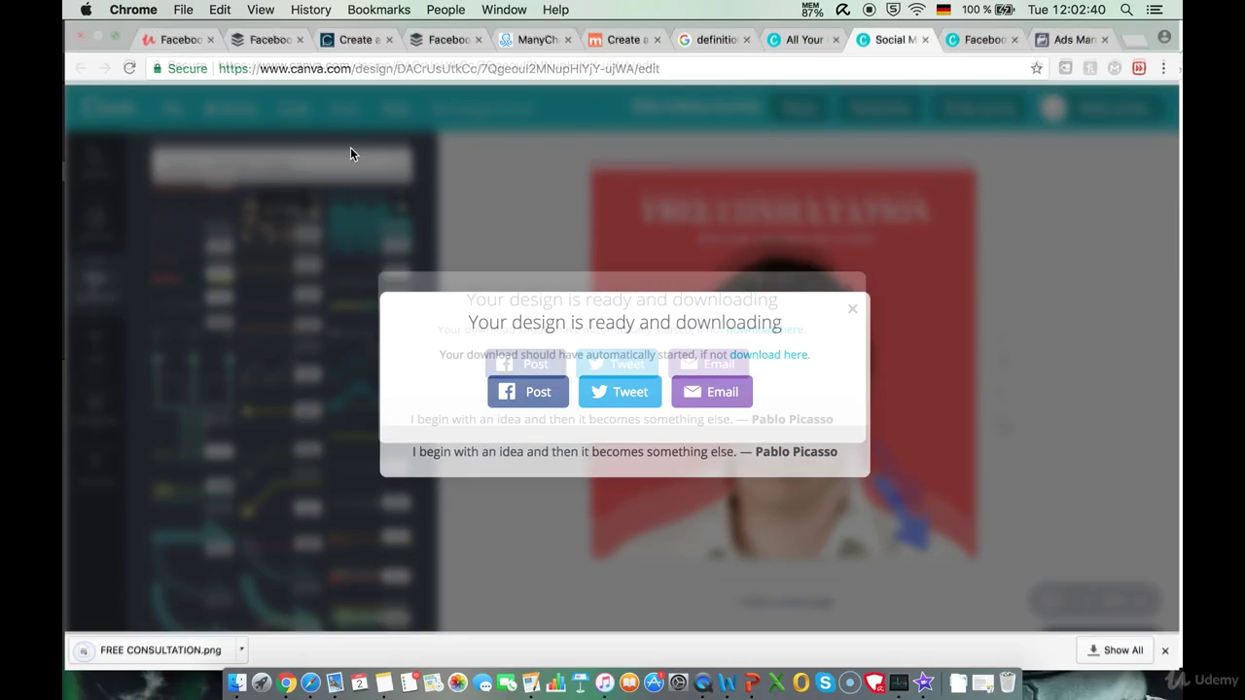
# Step: Open the downloaded FREE CONSULTATION.png, rename it "0_1 consultation", and close both the image and the design's download message
pyautogui.click(146, 645)
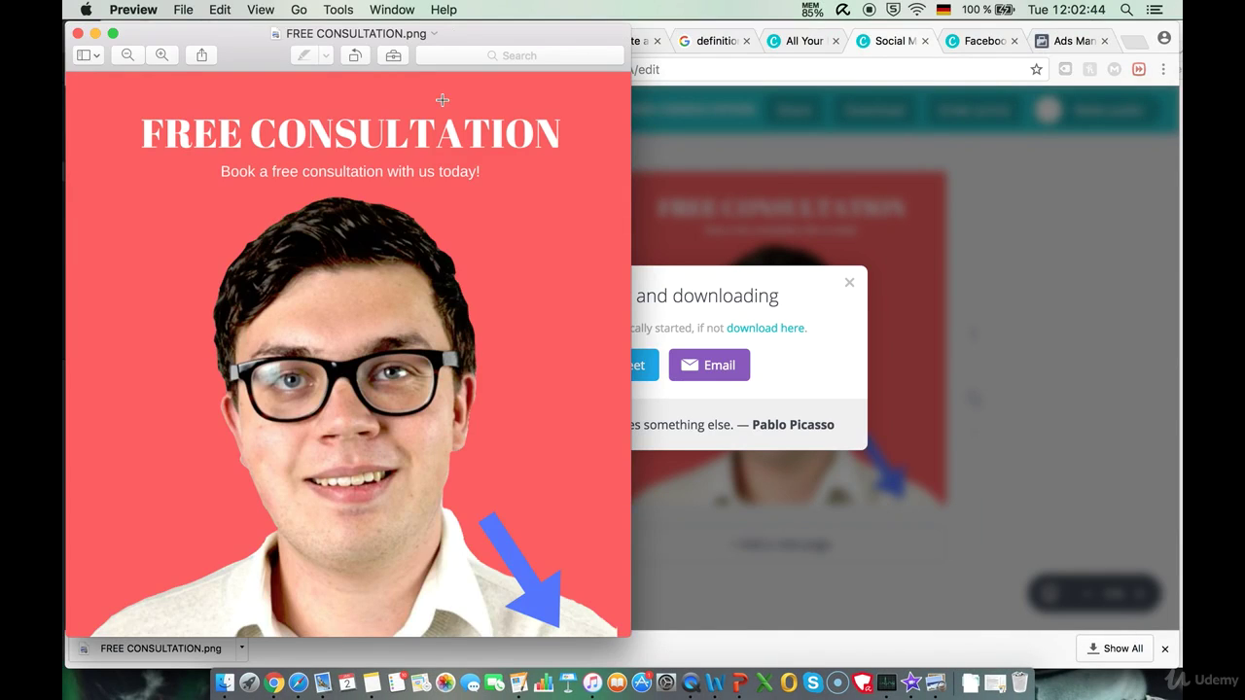
pyautogui.click(345, 35)
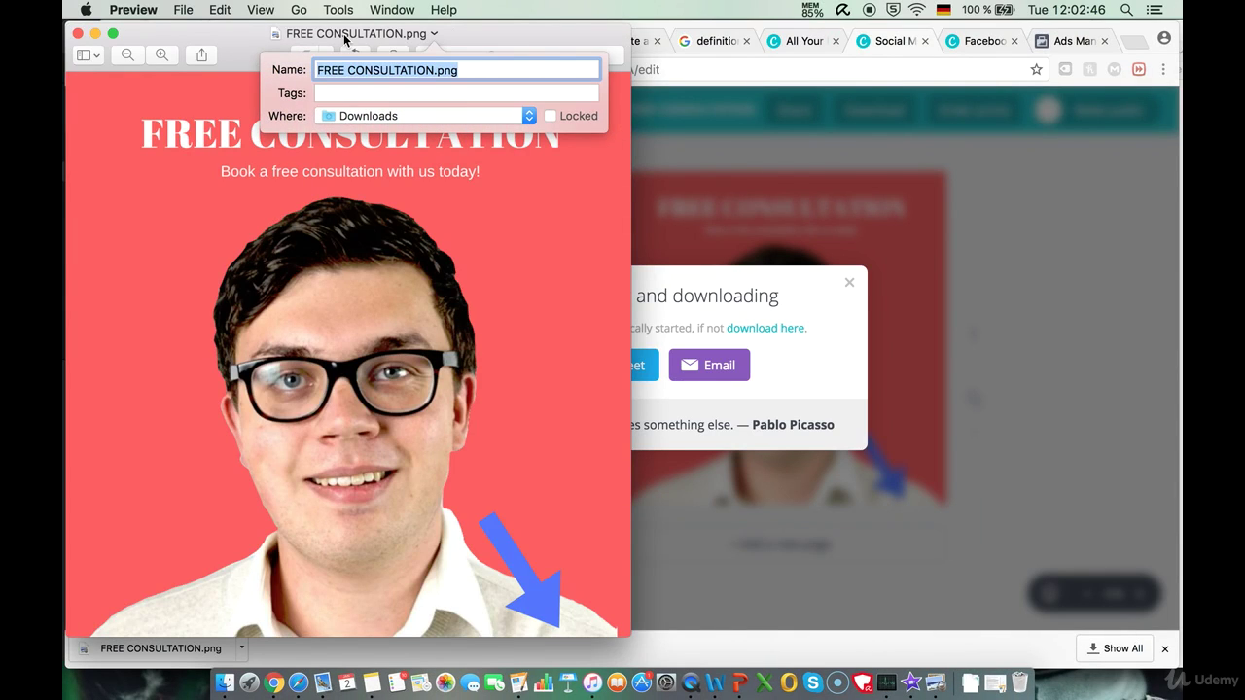
pyautogui.write('=')
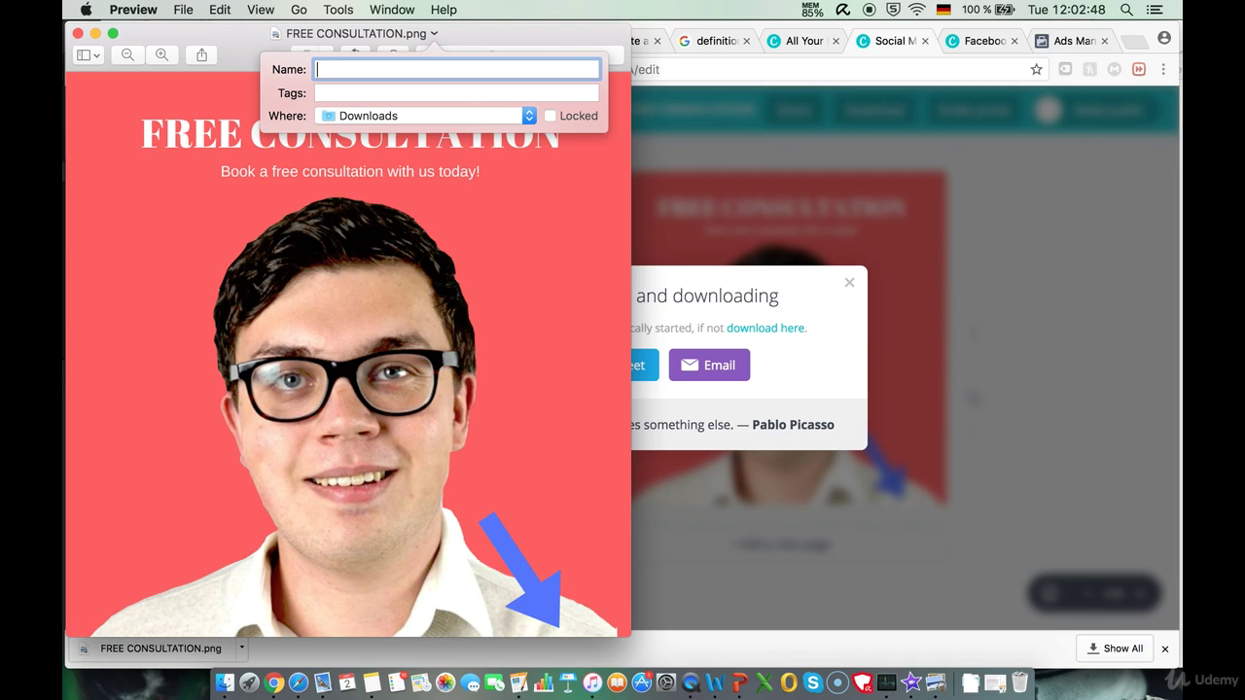
pyautogui.write('0_1')
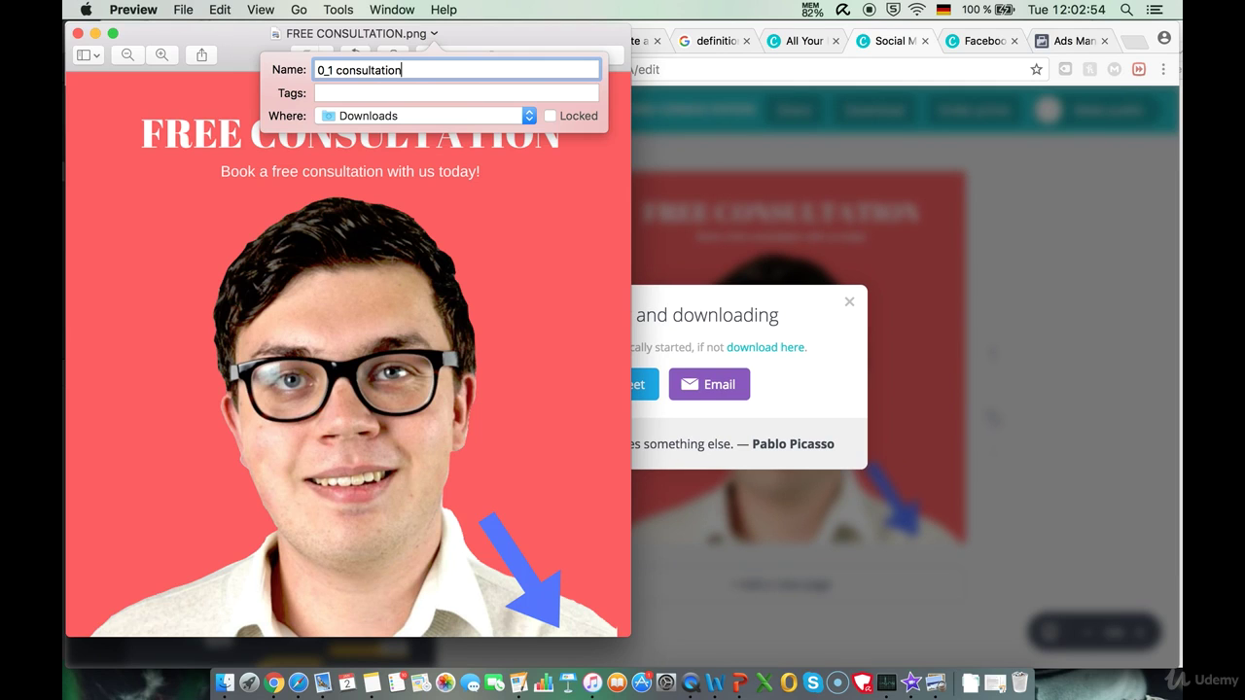
pyautogui.write('consultation')
pyautogui.press('Return')
pyautogui.click(77, 33)
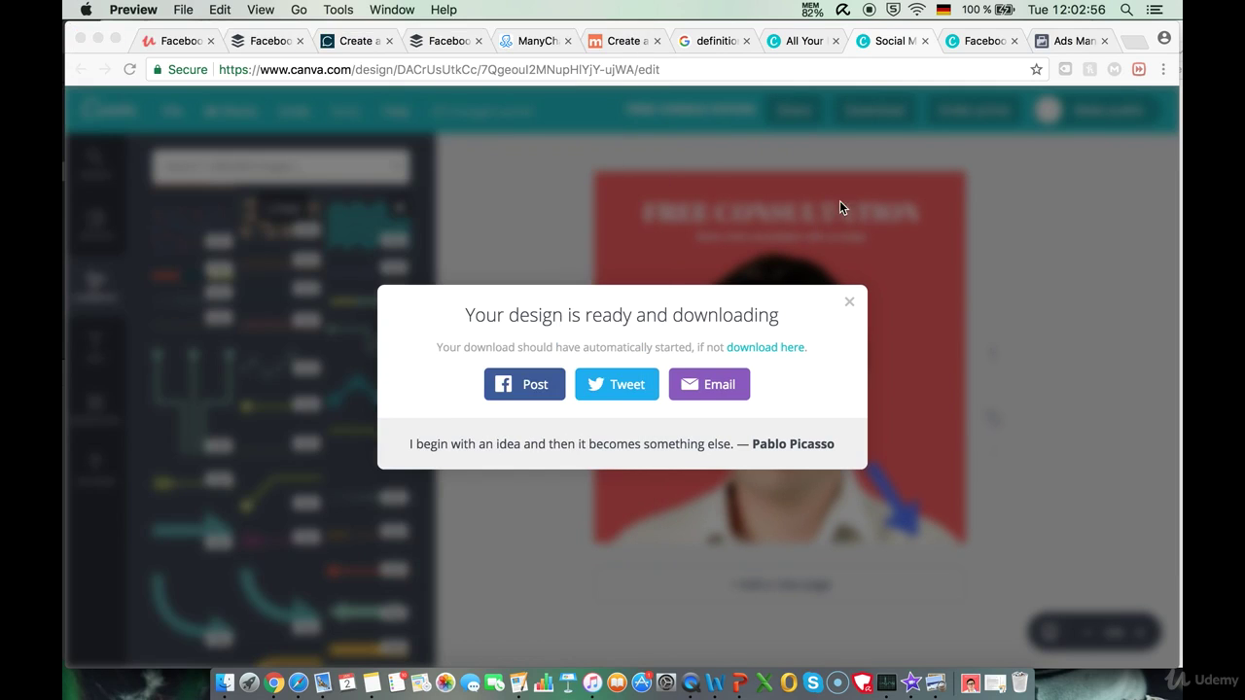
pyautogui.click(994, 121)
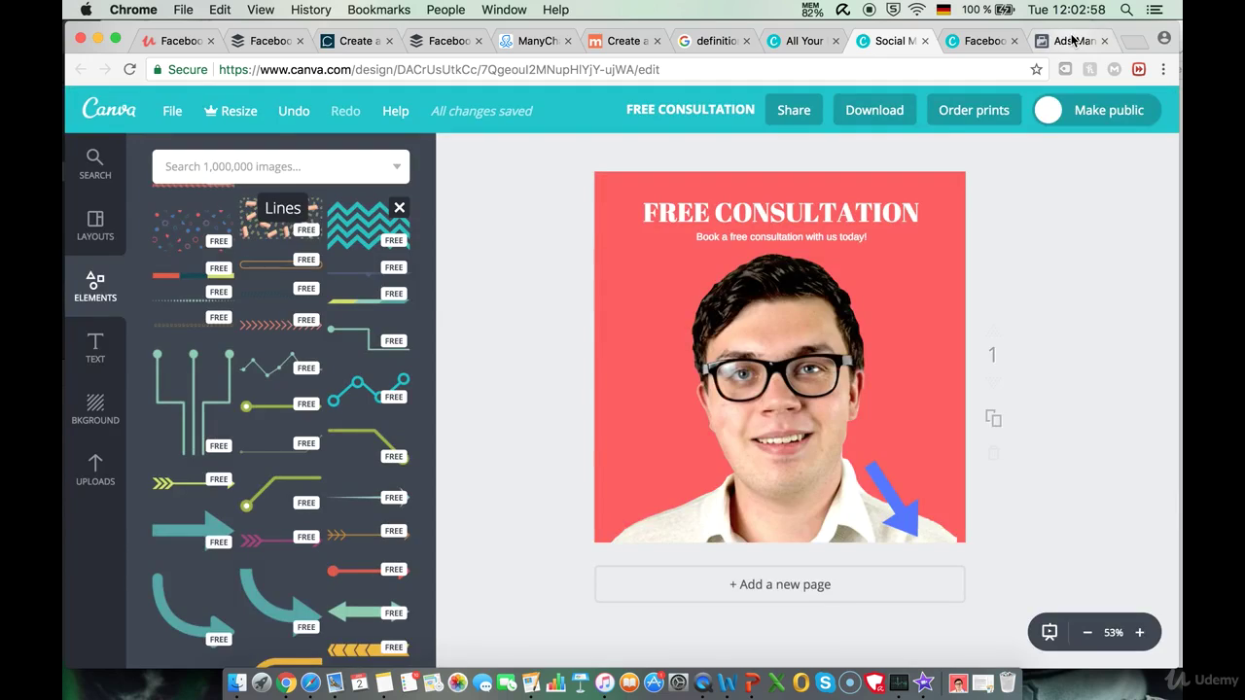
# Step: Switch to Ads Manager and enter "Free Consultation" as the carousel ad's text
pyautogui.click(1067, 40)
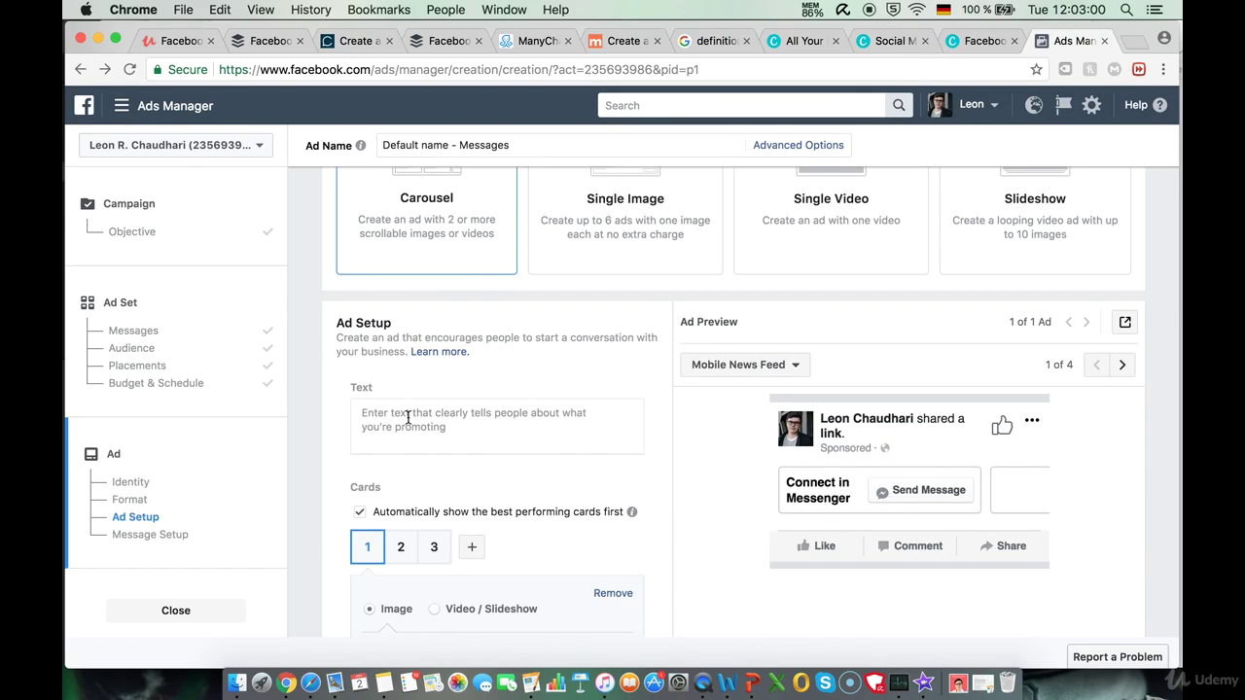
pyautogui.scroll(-2, 474, 455)
pyautogui.click(410, 374)
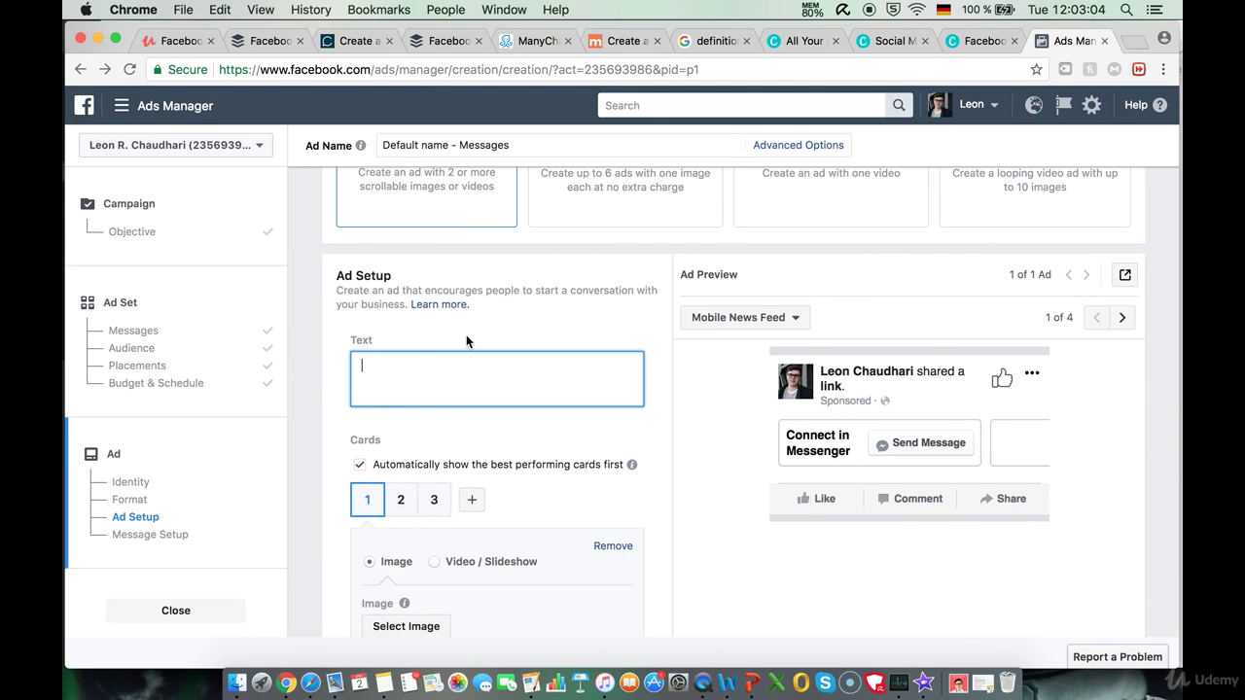
pyautogui.write('Free COns')
pyautogui.press('BackSpace')
pyautogui.press('BackSpace')
pyautogui.press('BackSpace')
pyautogui.write('taion ')
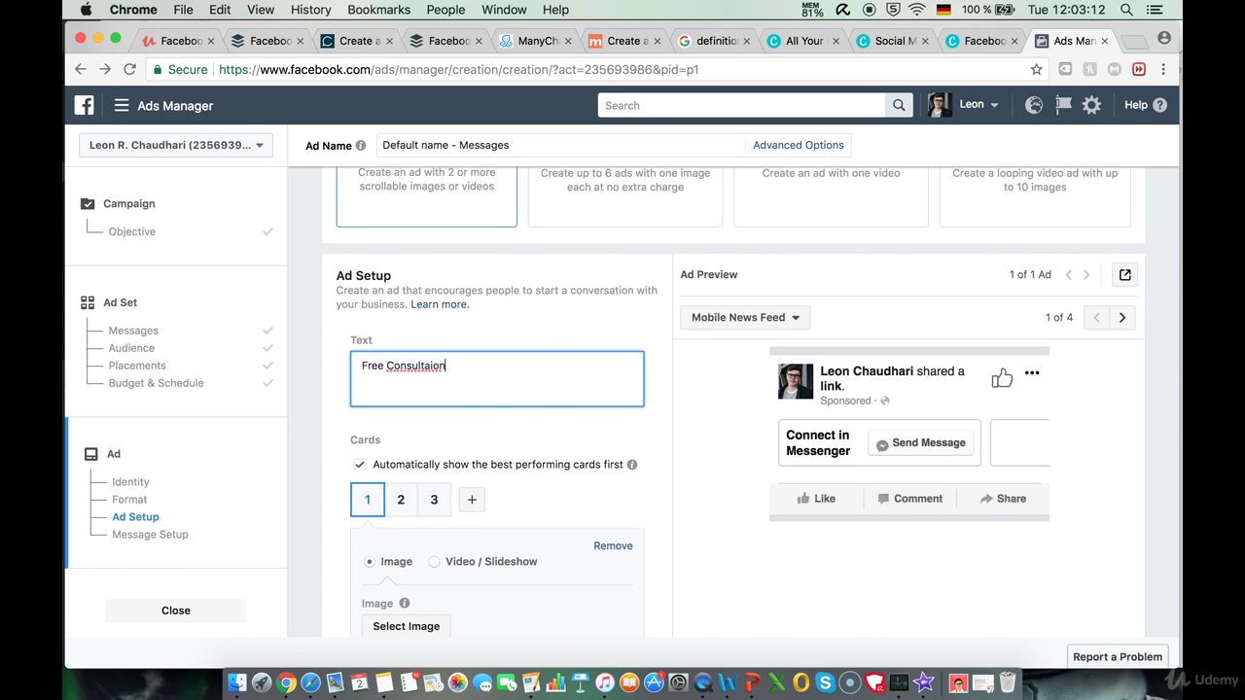
pyautogui.press('BackSpace')
pyautogui.press('BackSpace')
pyautogui.press('BackSpace')
pyautogui.press('BackSpace')
pyautogui.write('tion')
pyautogui.click(389, 429)
pyautogui.scroll(-2, 394, 447)
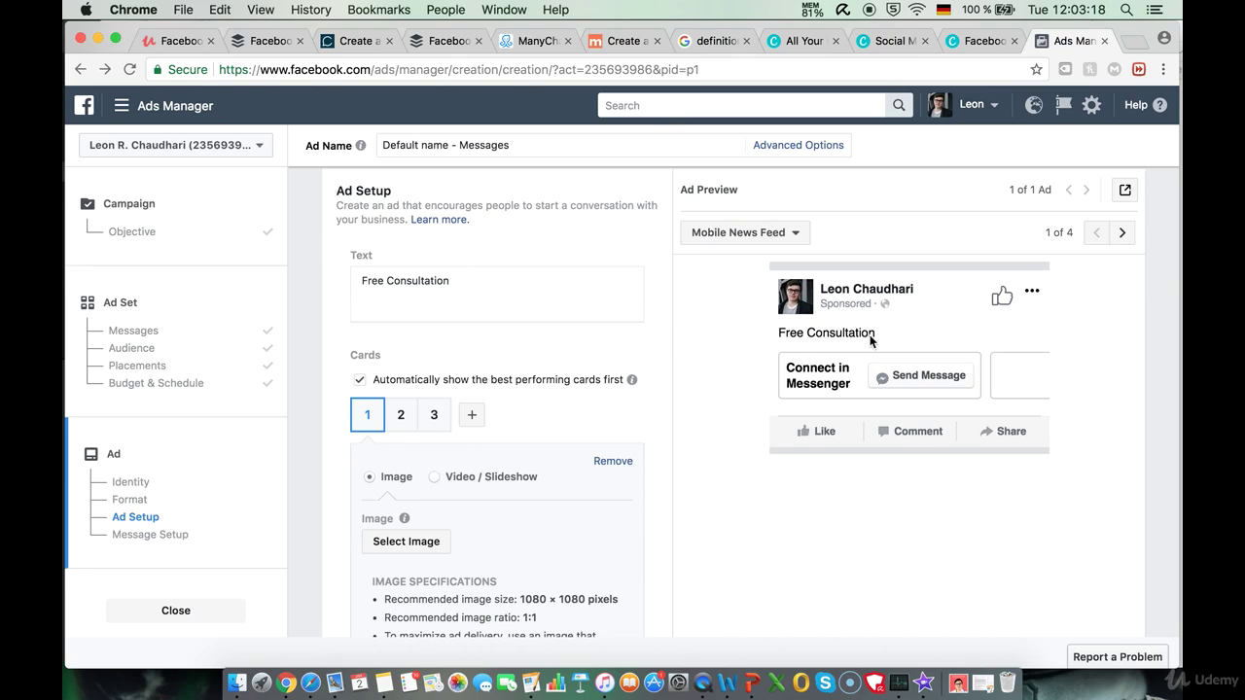
pyautogui.click(466, 288)
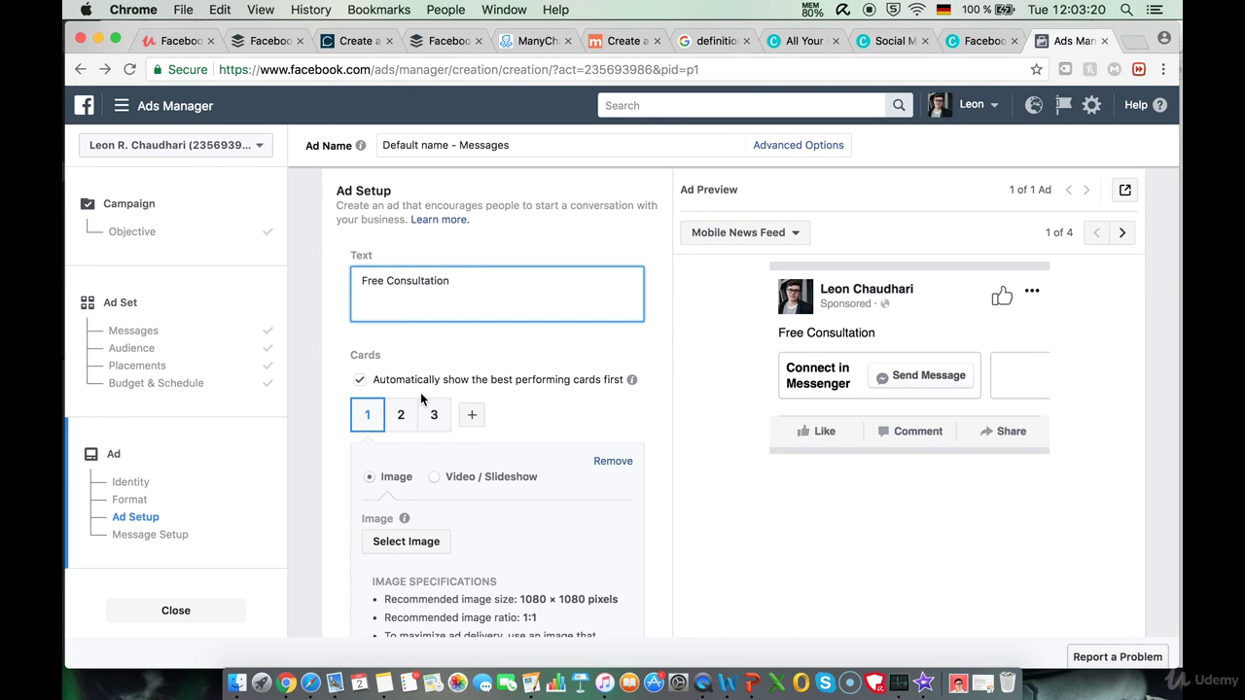
# Step: Upload the "0_1 consultation" image from the Downloads folder and use it as the first carousel card's image
pyautogui.scroll(-3, 394, 457)
pyautogui.click(381, 407)
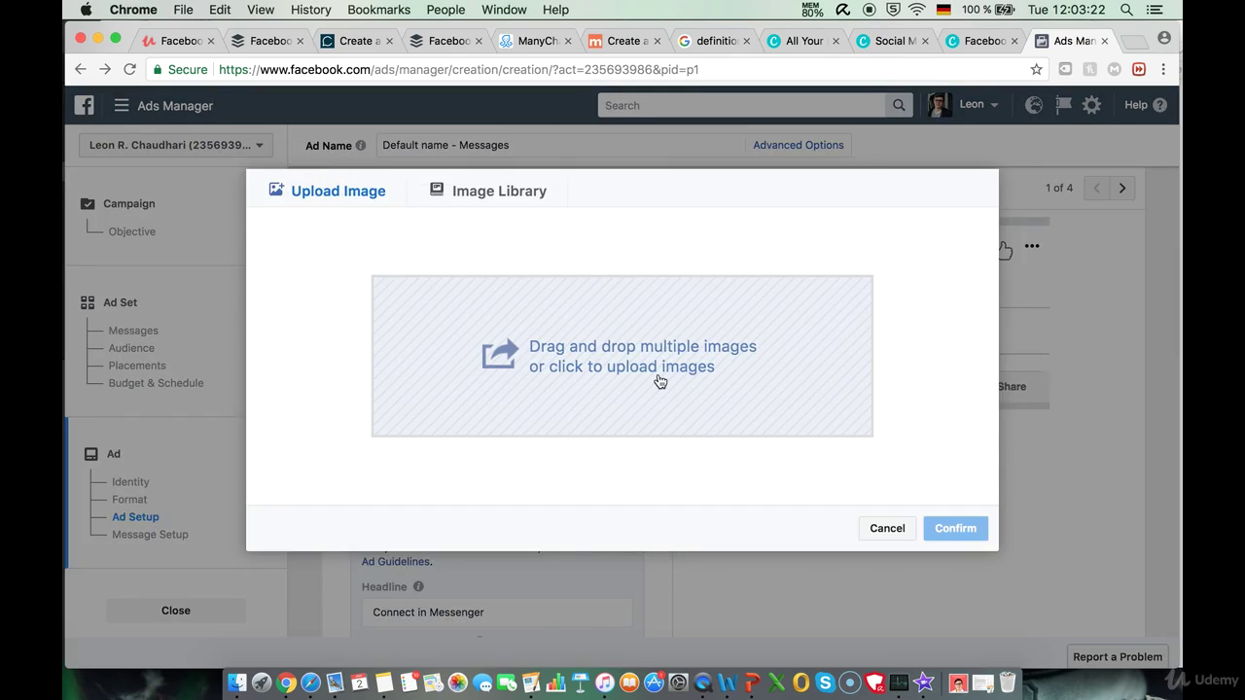
pyautogui.click(652, 336)
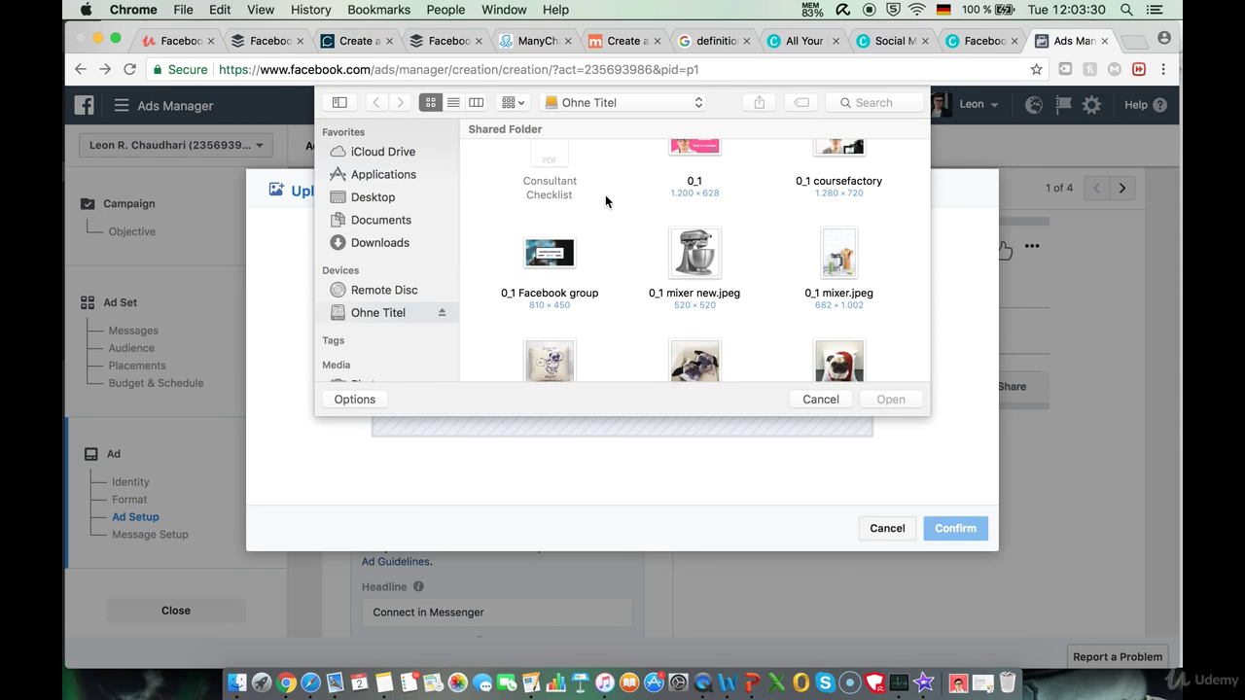
pyautogui.scroll(1, 605, 195)
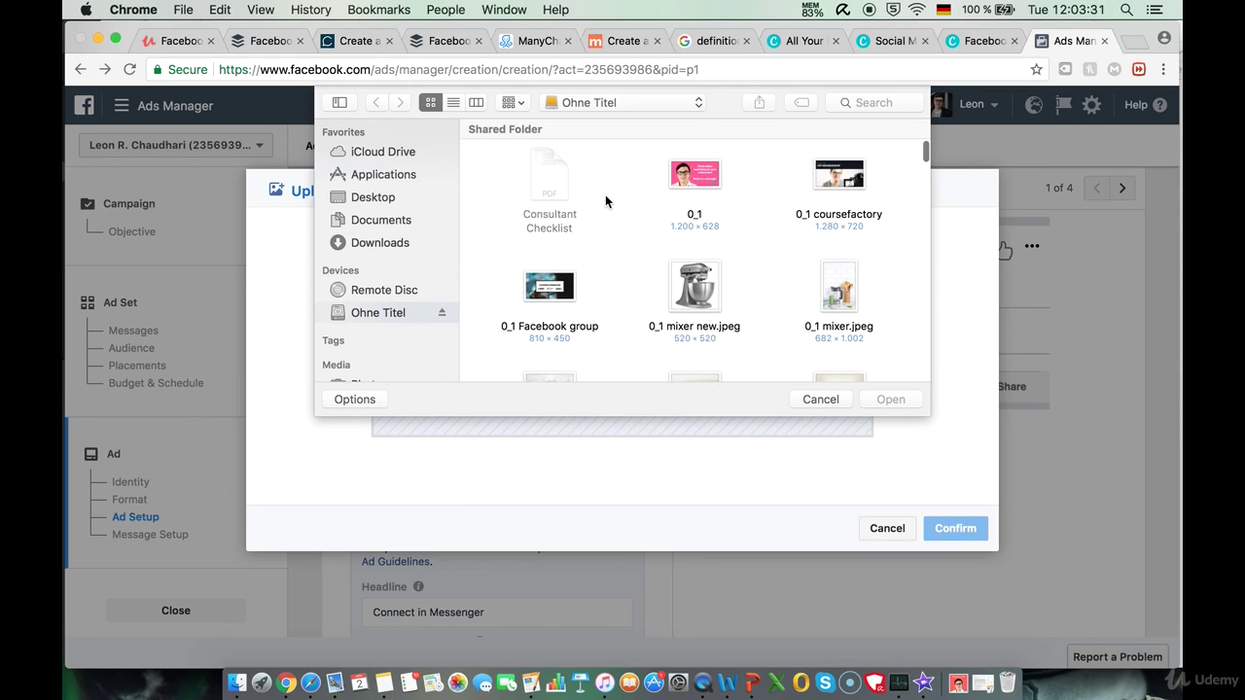
pyautogui.click(379, 243)
pyautogui.click(552, 125)
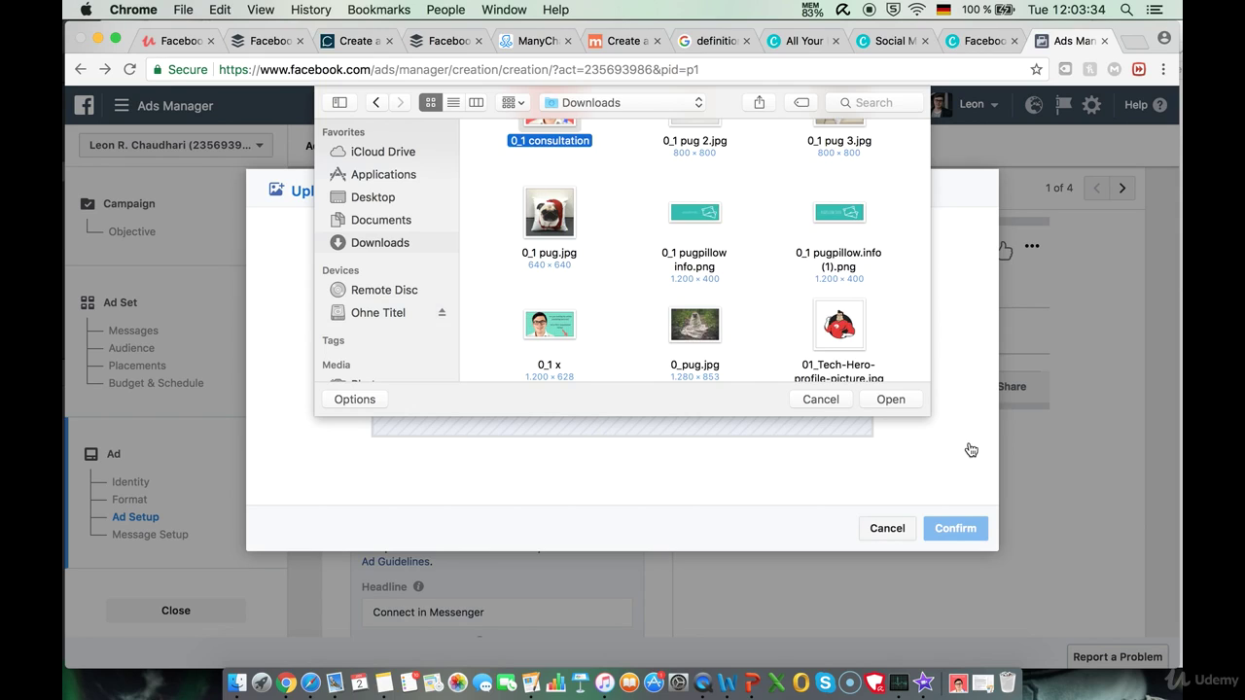
pyautogui.click(890, 400)
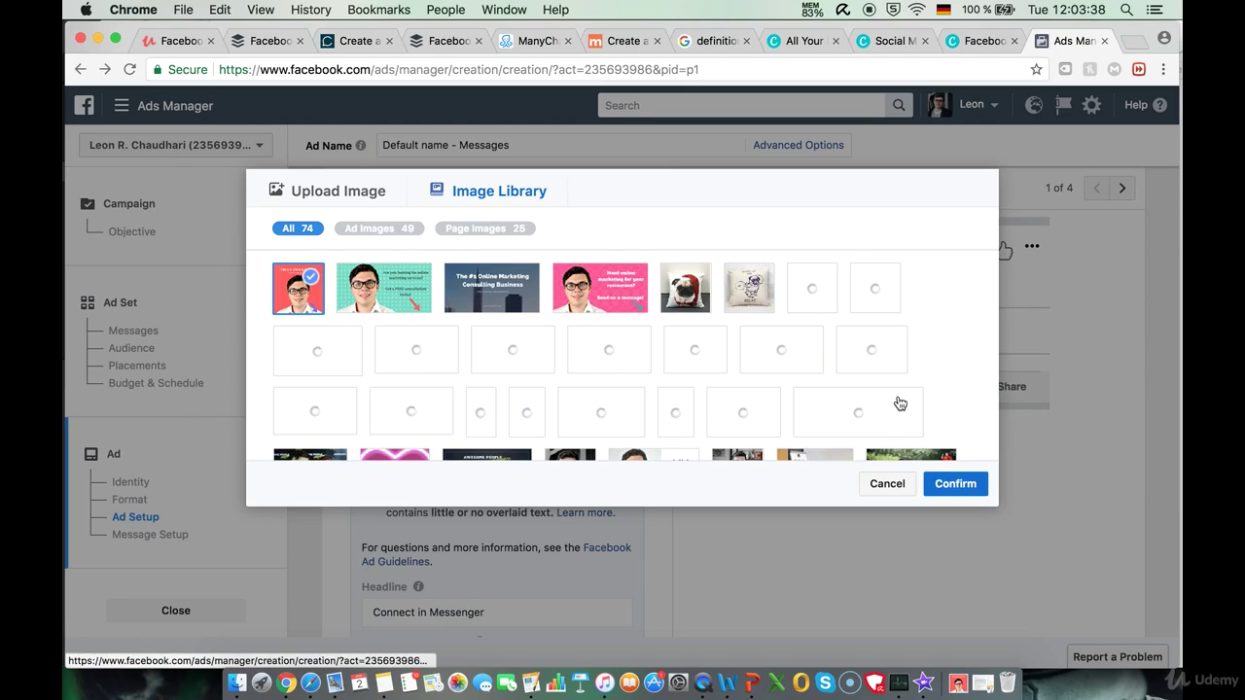
pyautogui.click(953, 486)
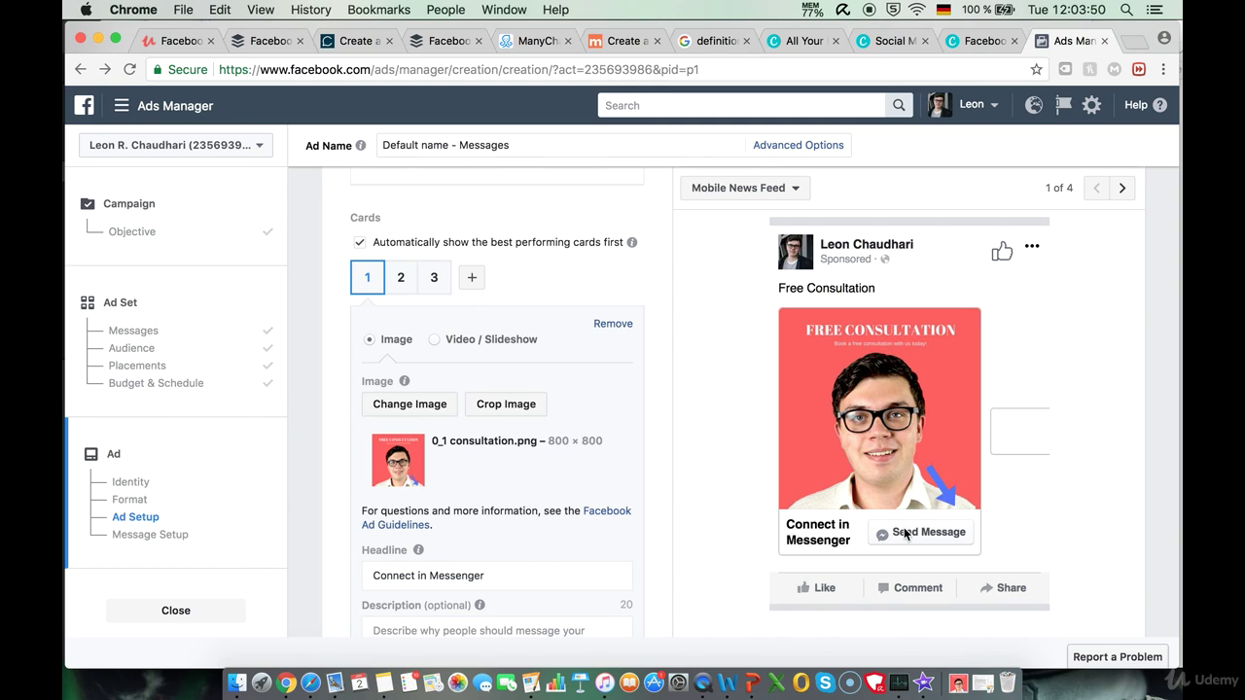
# Step: Replace the first card's headline with "Free marketing consultation!"
pyautogui.click(981, 43)
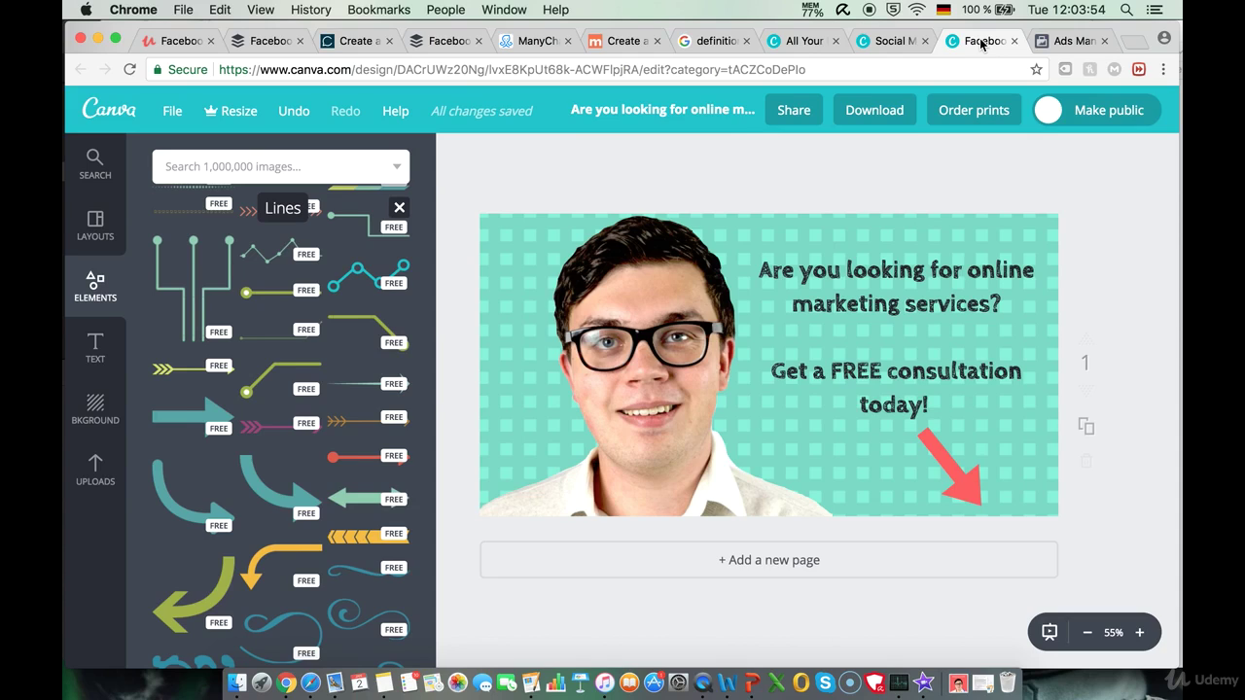
pyautogui.click(1067, 43)
pyautogui.scroll(-5, 428, 425)
pyautogui.tripleClick(408, 399)
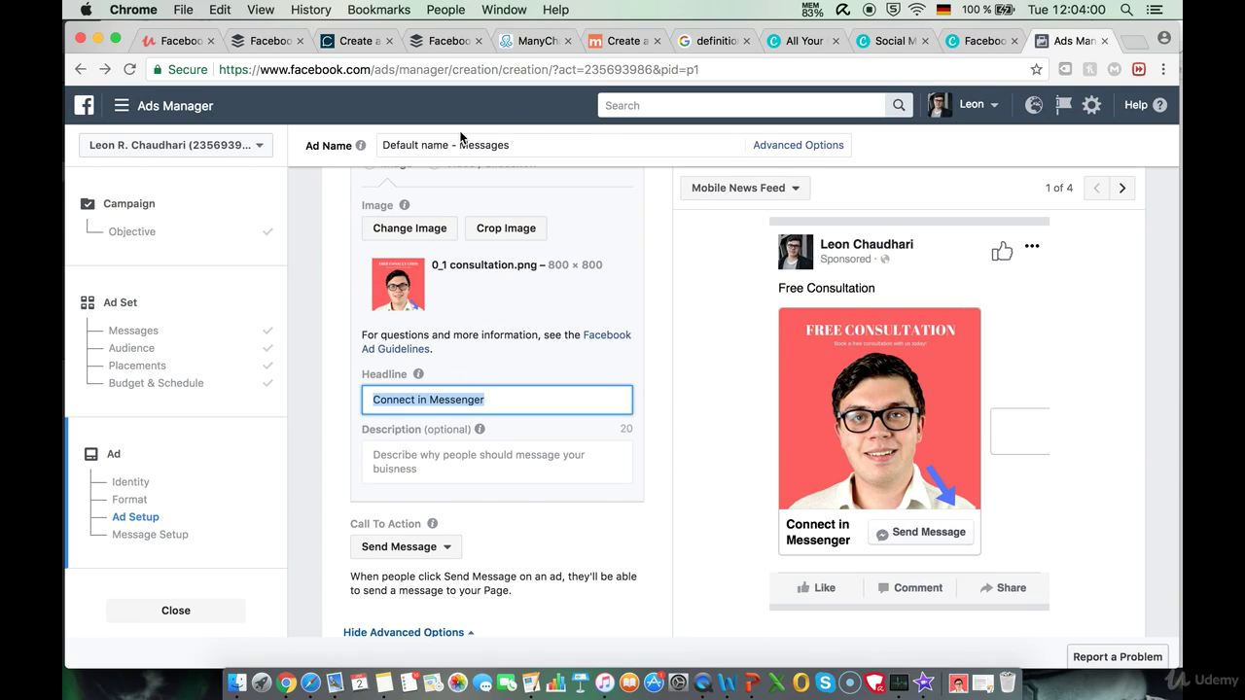
pyautogui.write('Free ma')
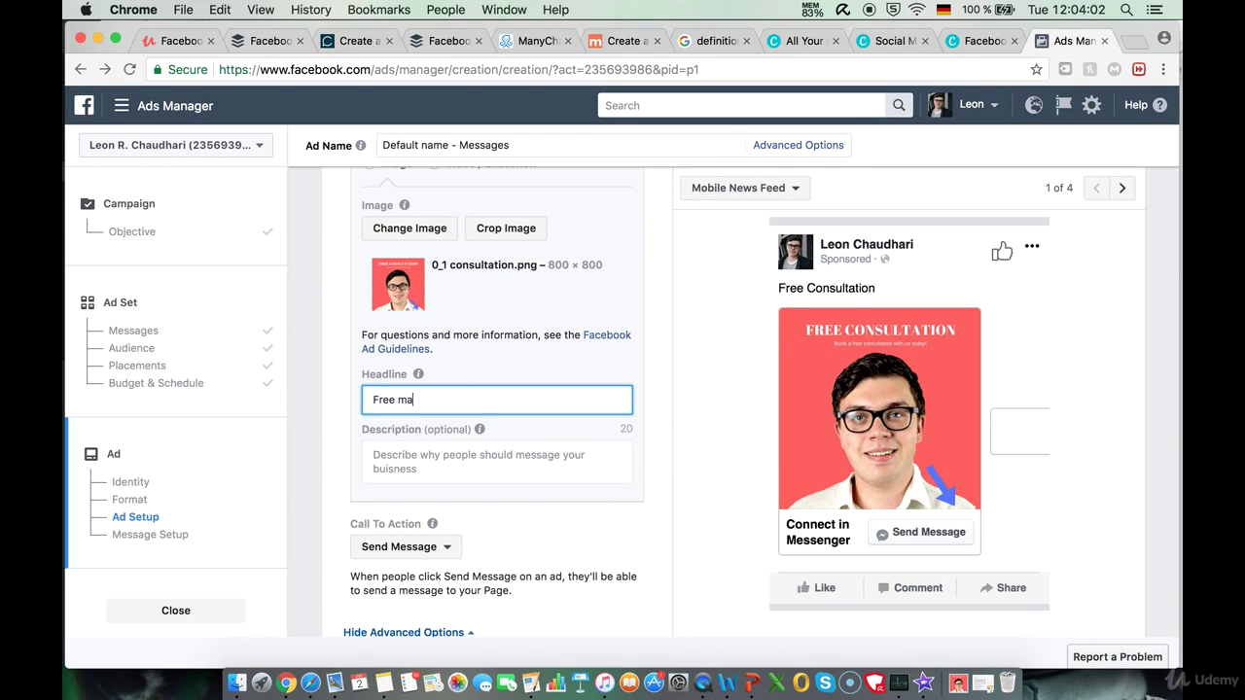
pyautogui.write('rketing consult')
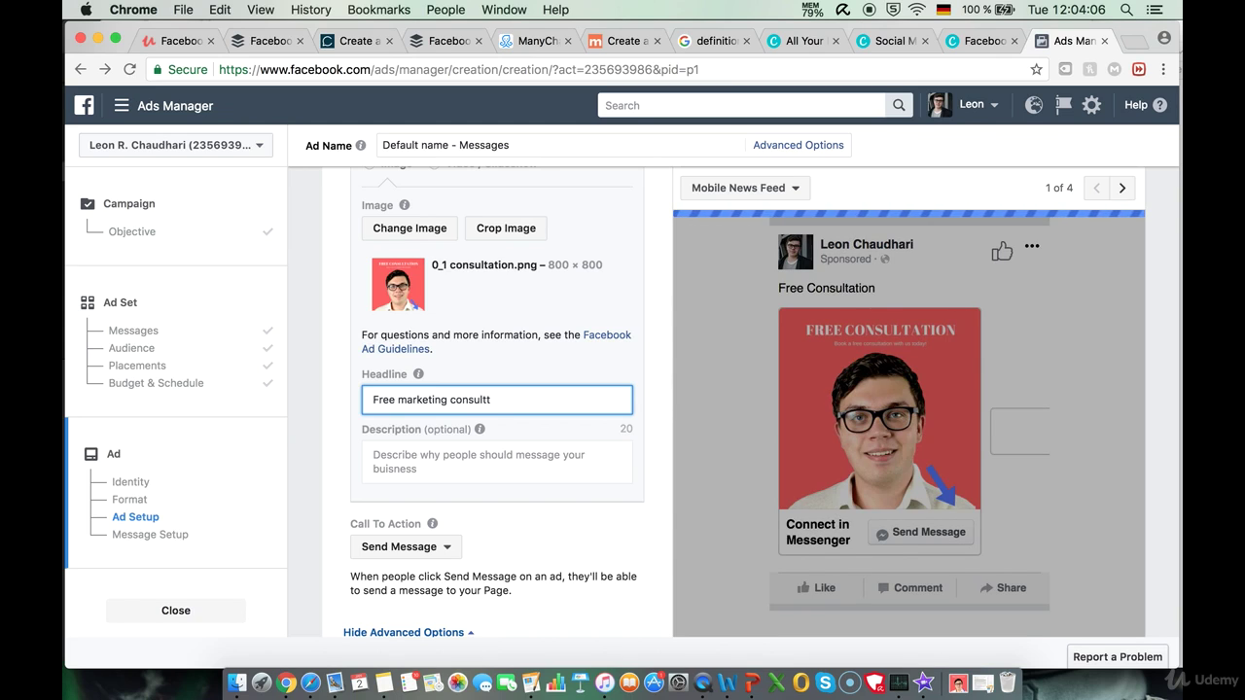
pyautogui.press('BackSpace')
pyautogui.write('ation!')
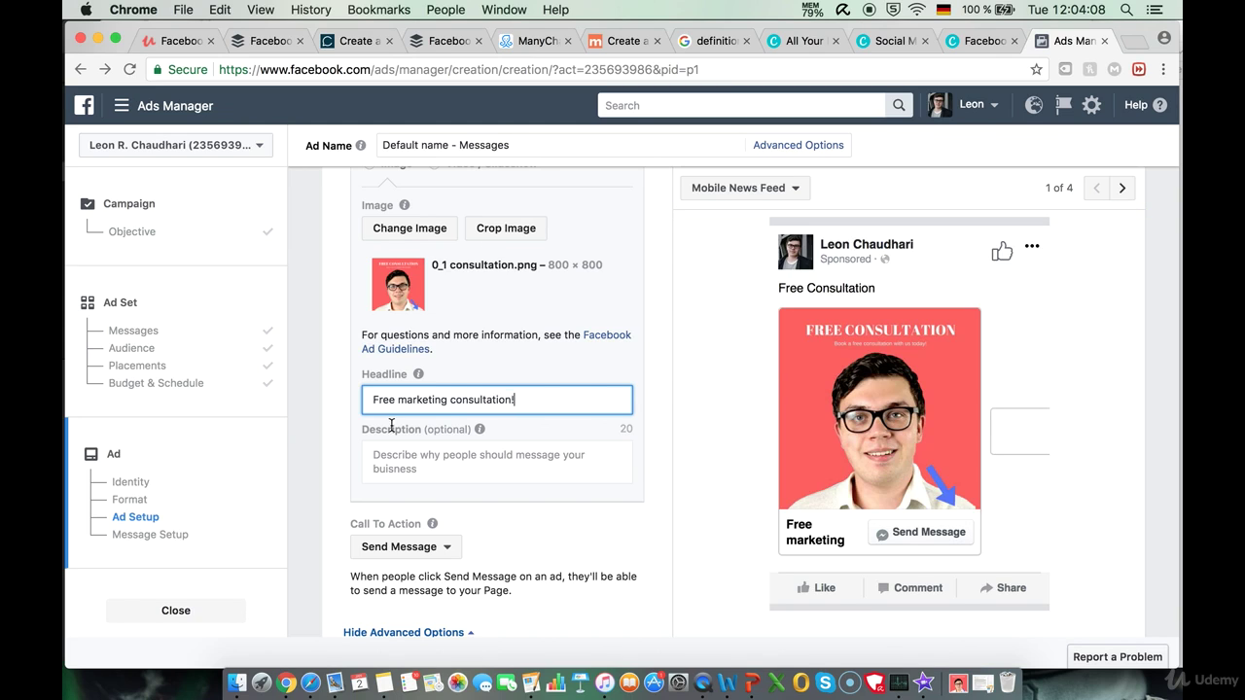
# Step: Enter "Book it for free today...." as the first card's description
pyautogui.click(422, 455)
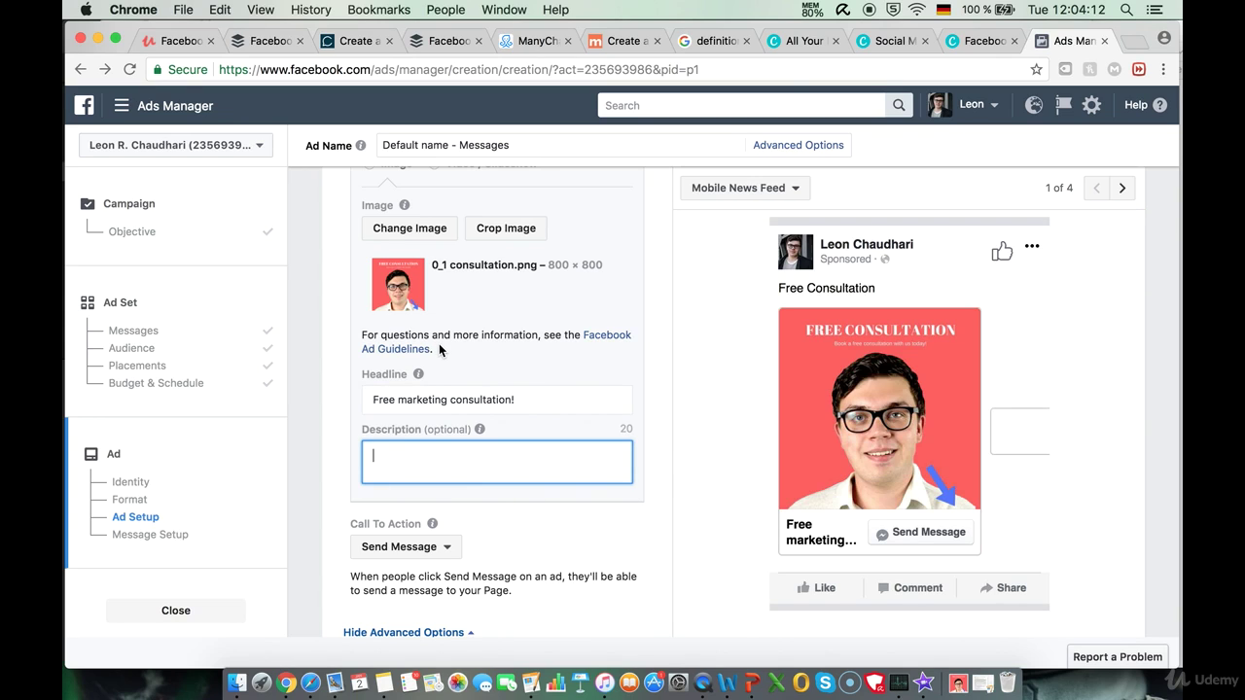
pyautogui.write('If you want your')
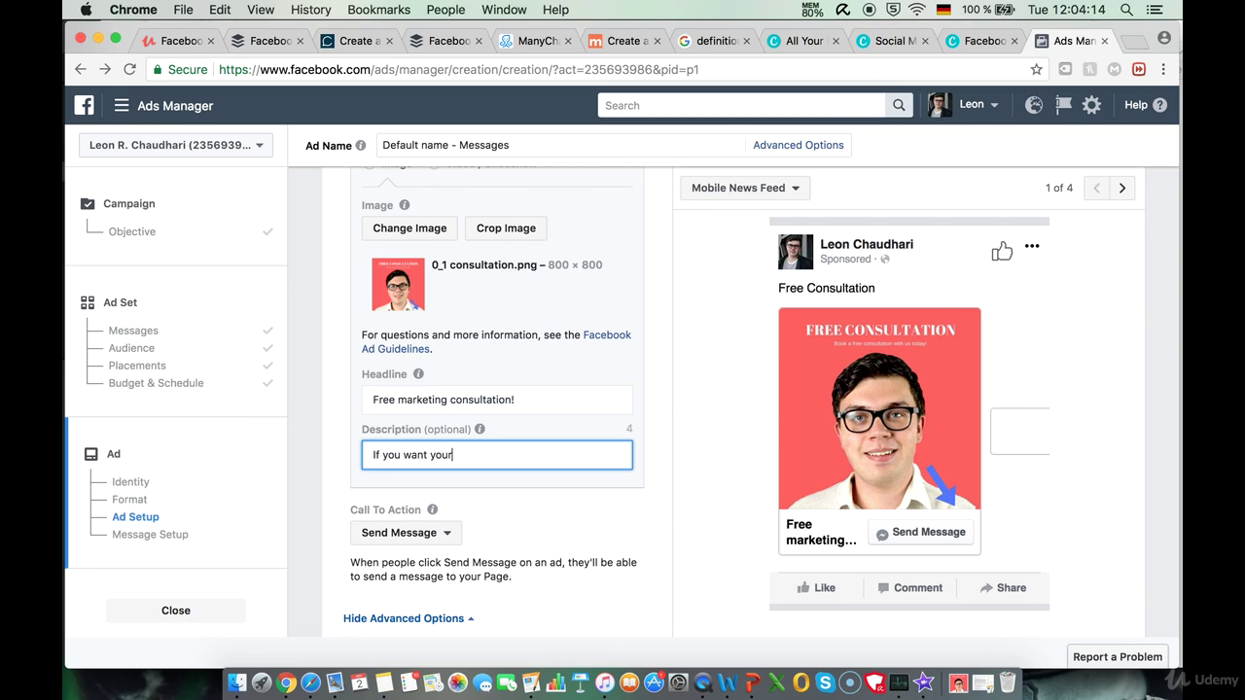
pyautogui.write(' busnes')
pyautogui.moveTo(494, 457); pyautogui.dragTo(364, 460)
pyautogui.write('Book it for free today....')
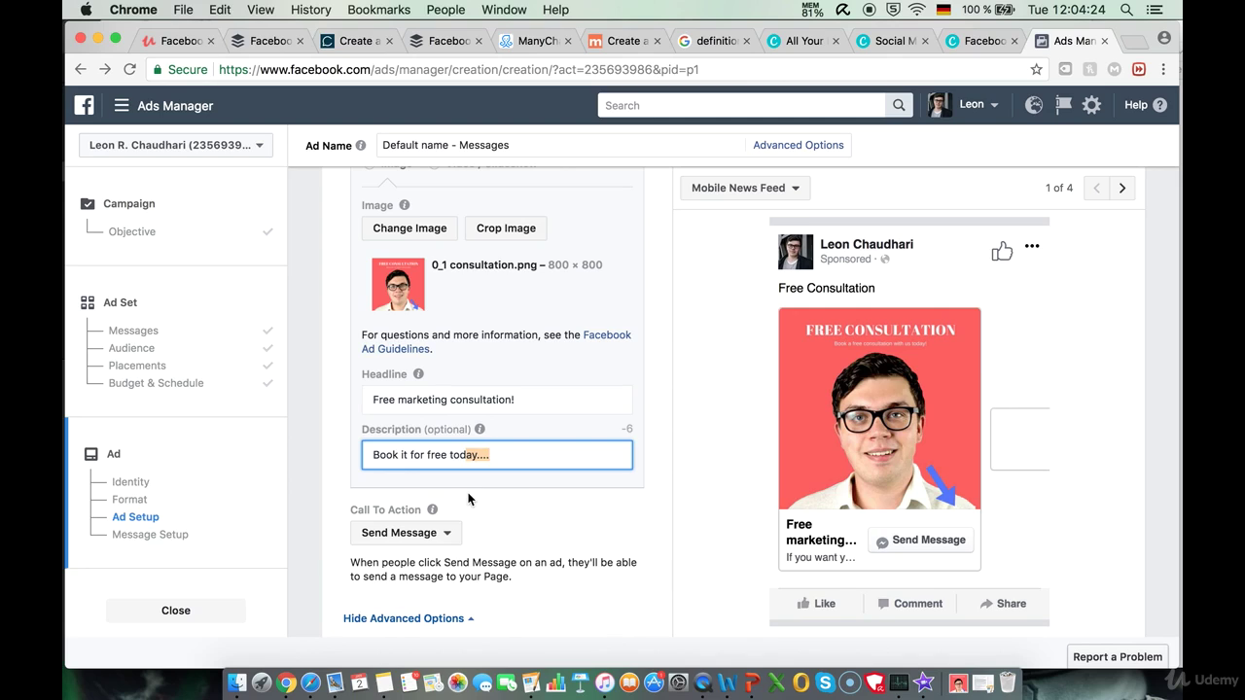
pyautogui.click(589, 387)
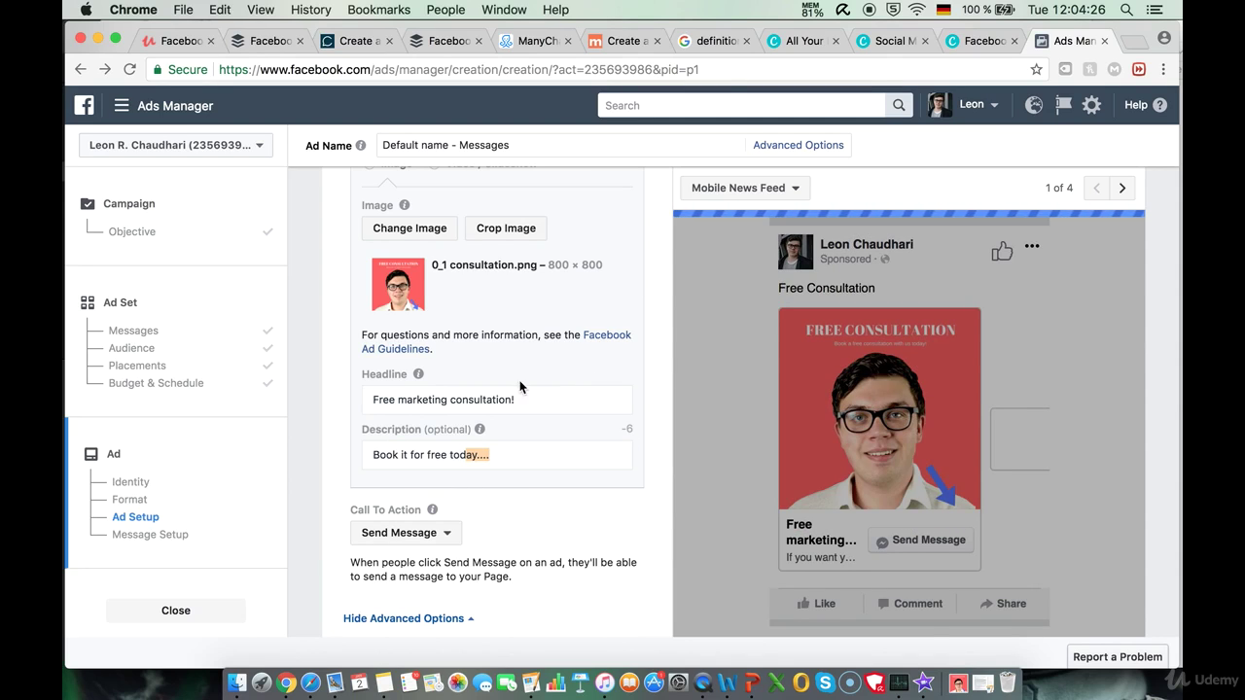
# Step: Set the ad's call to action to Book Now
pyautogui.scroll(-3, 483, 381)
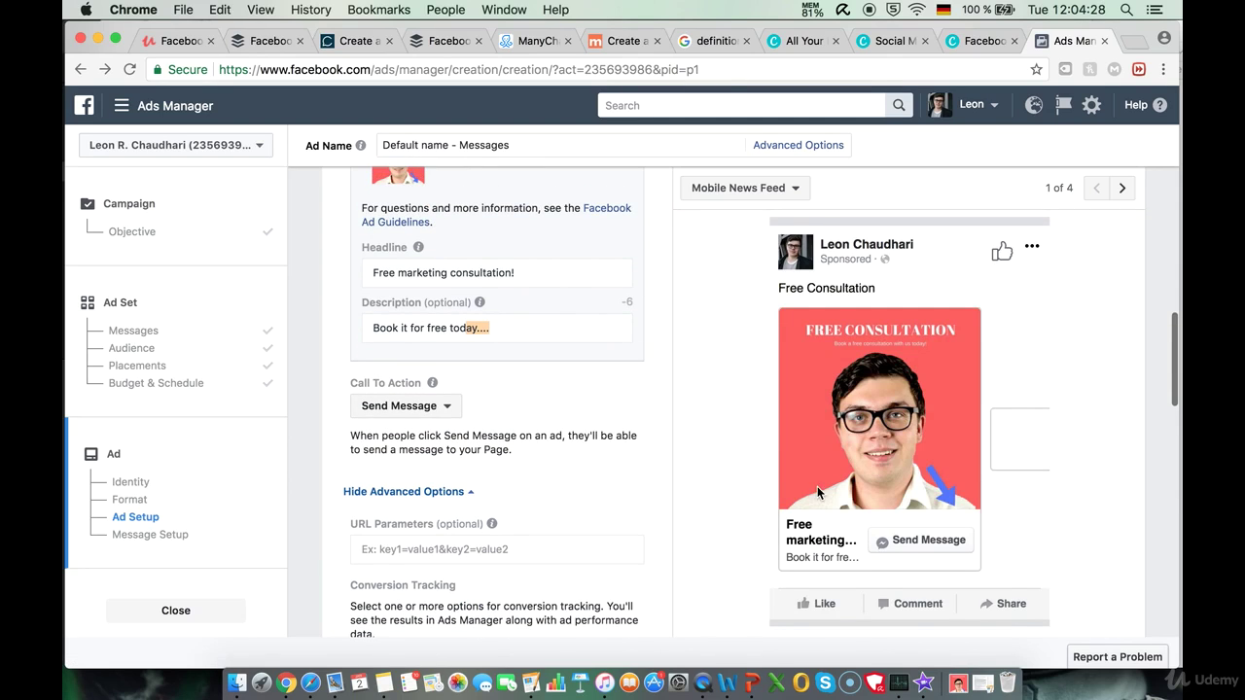
pyautogui.click(417, 404)
pyautogui.click(432, 479)
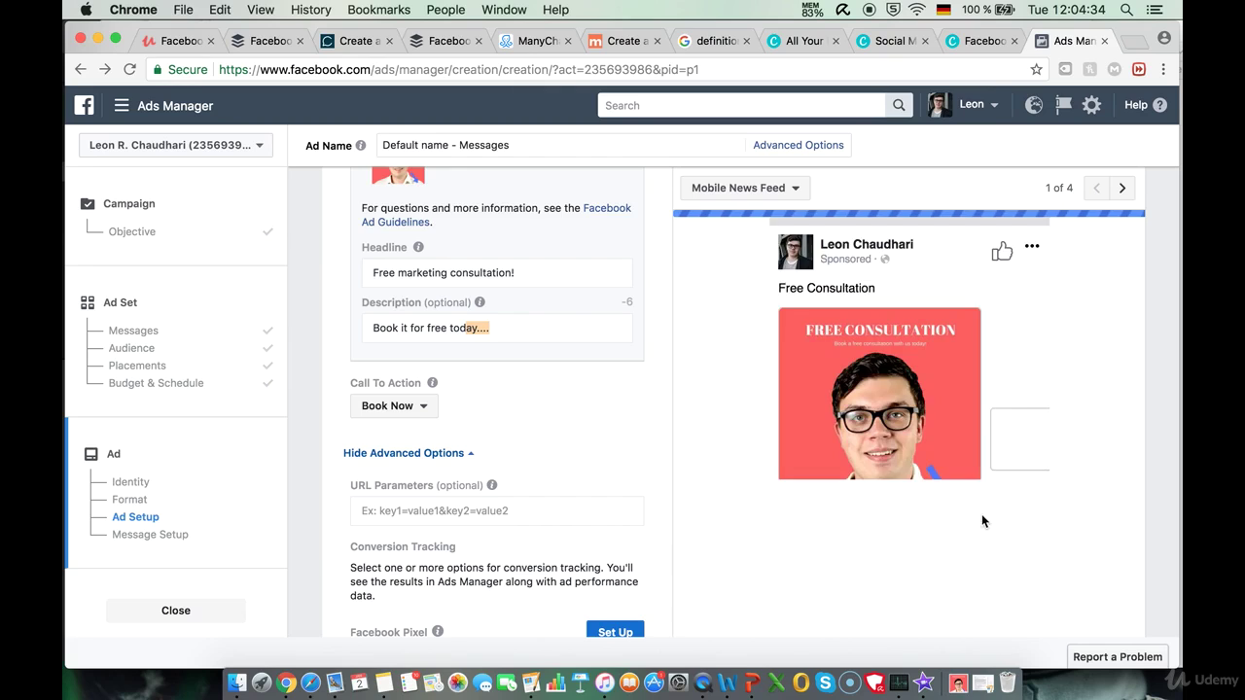
pyautogui.scroll(3, 582, 409)
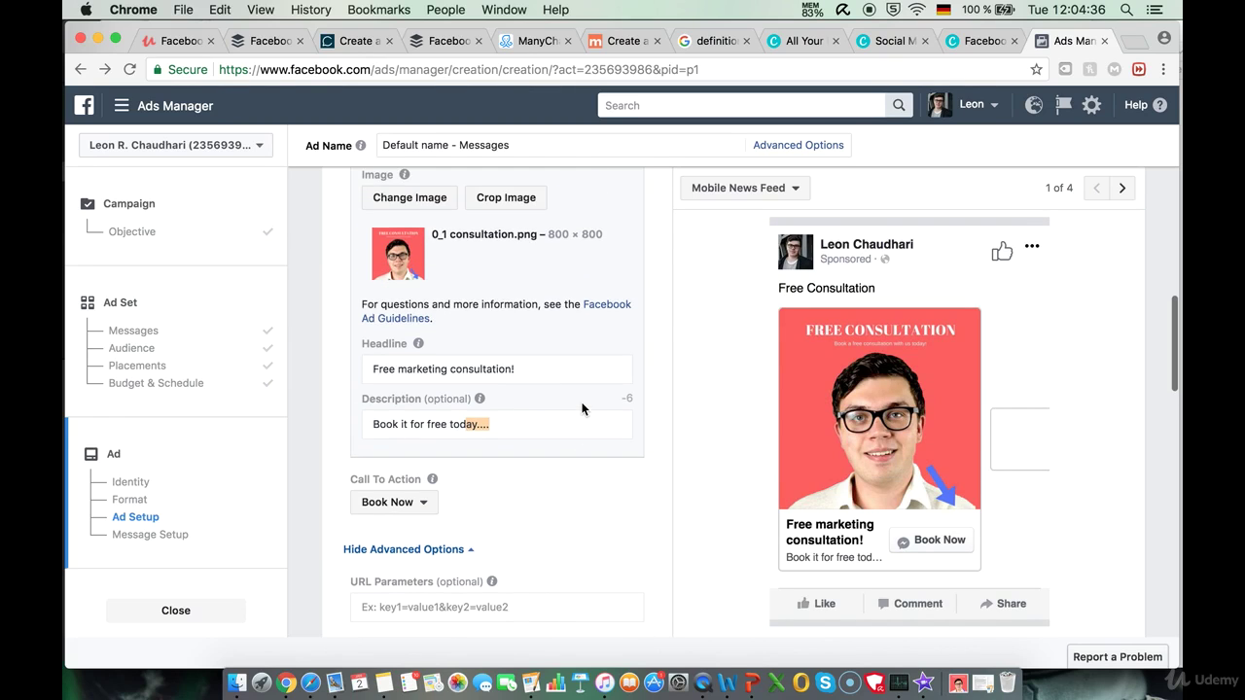
# Step: Switch to Canva and create a new blank Social Media design from the home page
pyautogui.click(984, 40)
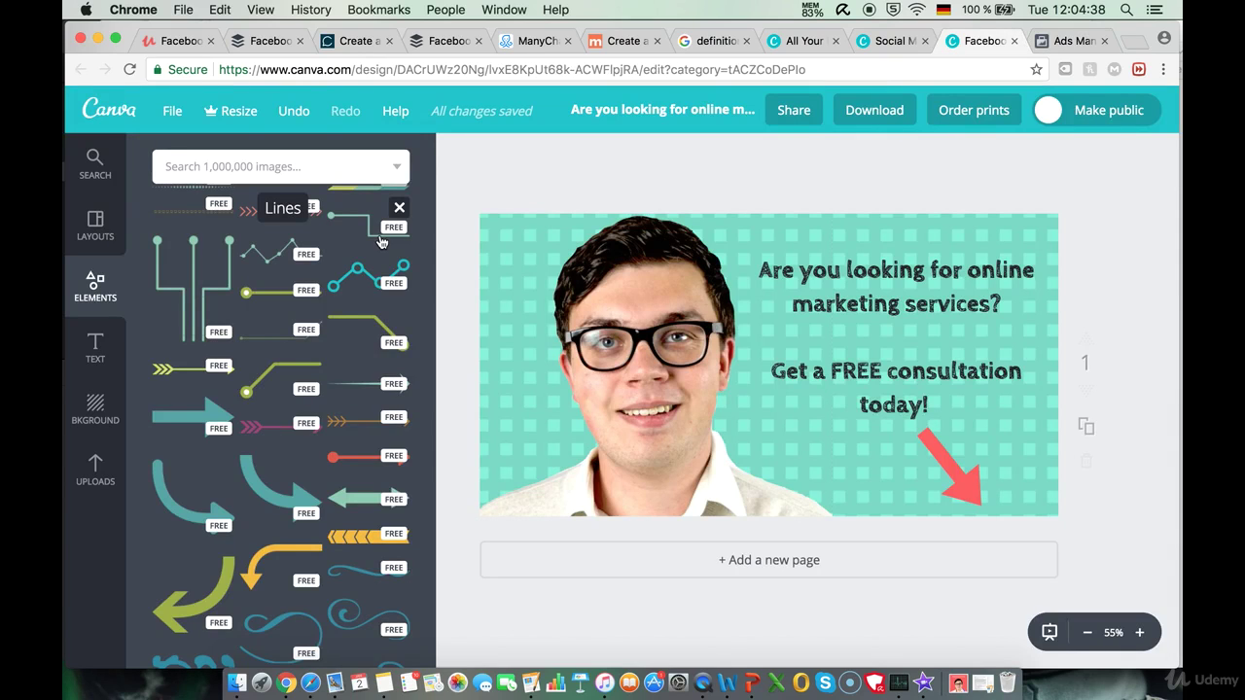
pyautogui.click(876, 37)
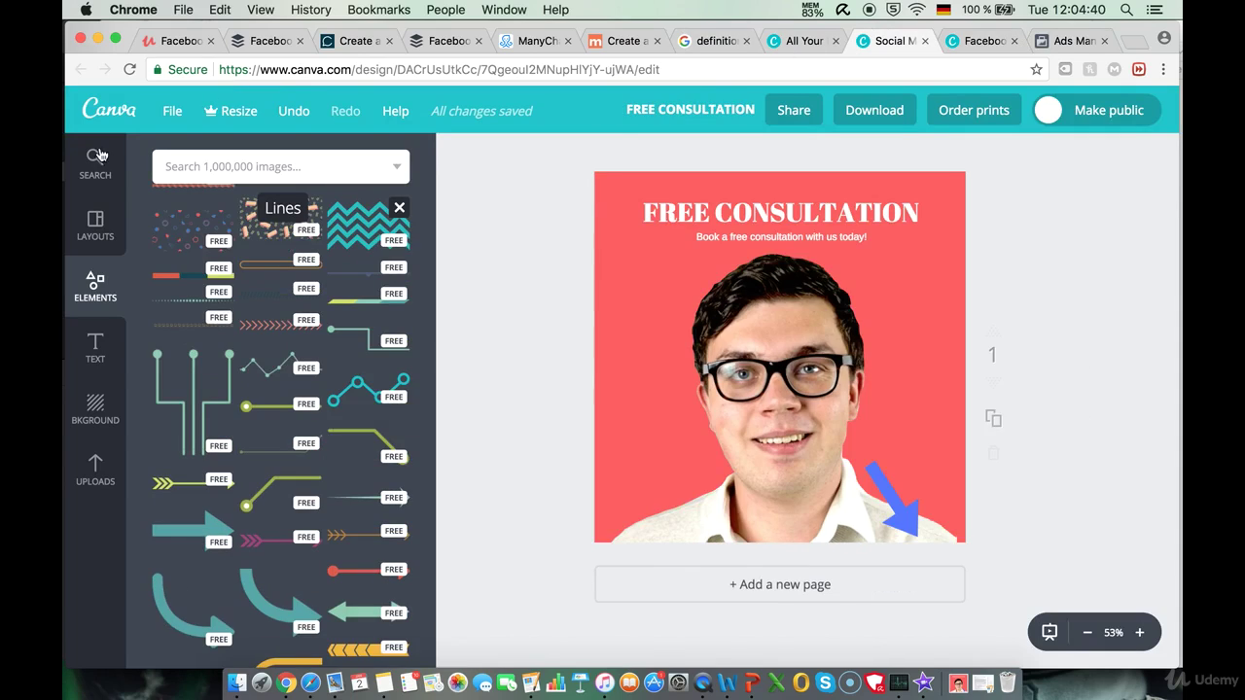
pyautogui.click(121, 115)
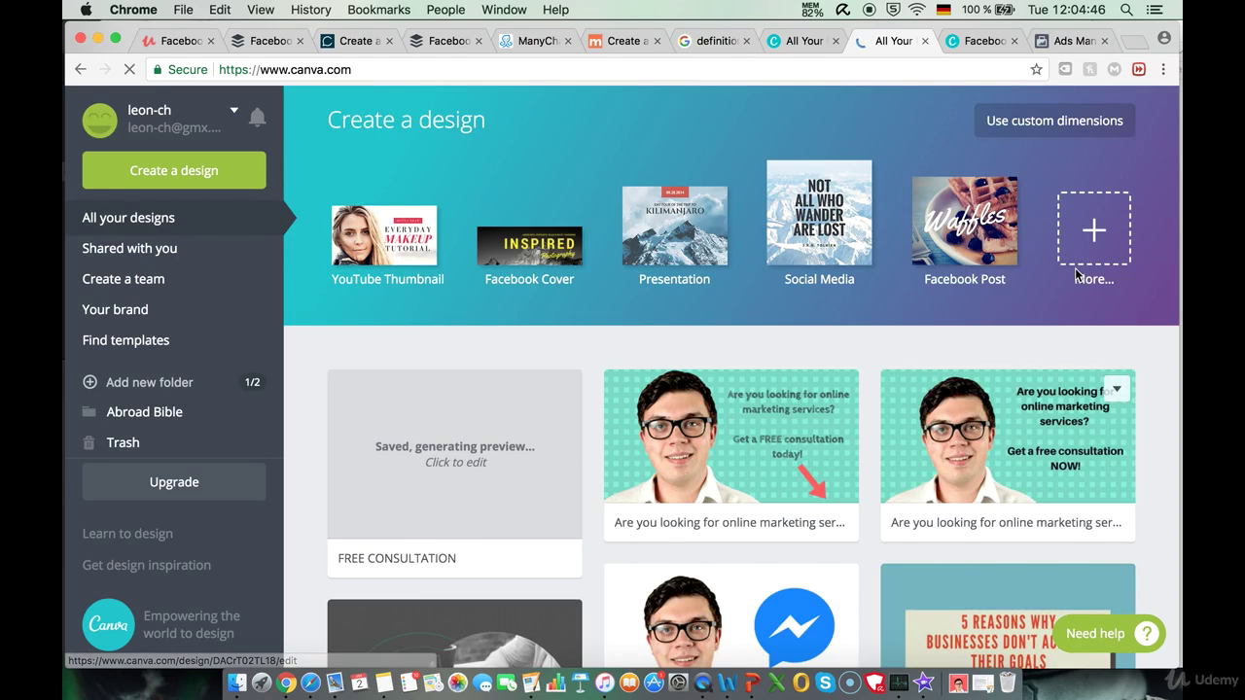
pyautogui.click(840, 199)
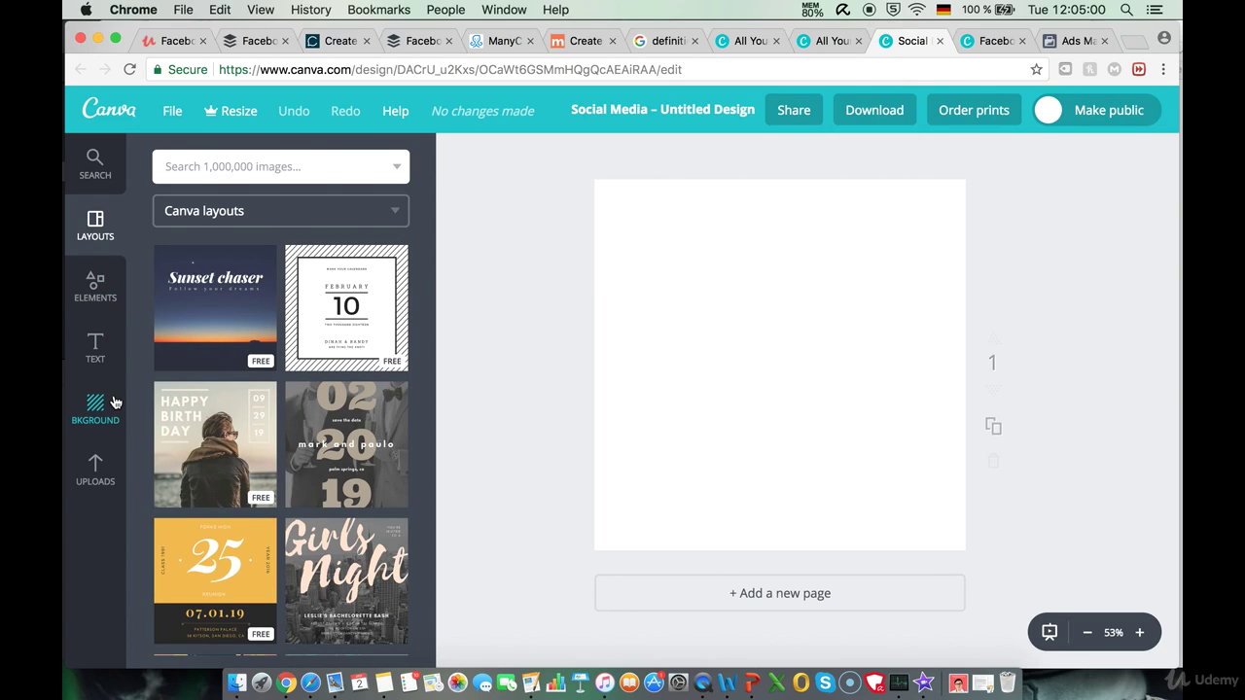
# Step: Add the uploaded portrait of the man with glasses, enlarge it slightly, and place it across the lower part of the design
pyautogui.click(97, 473)
pyautogui.scroll(-5, 283, 500)
pyautogui.scroll(-8, 283, 500)
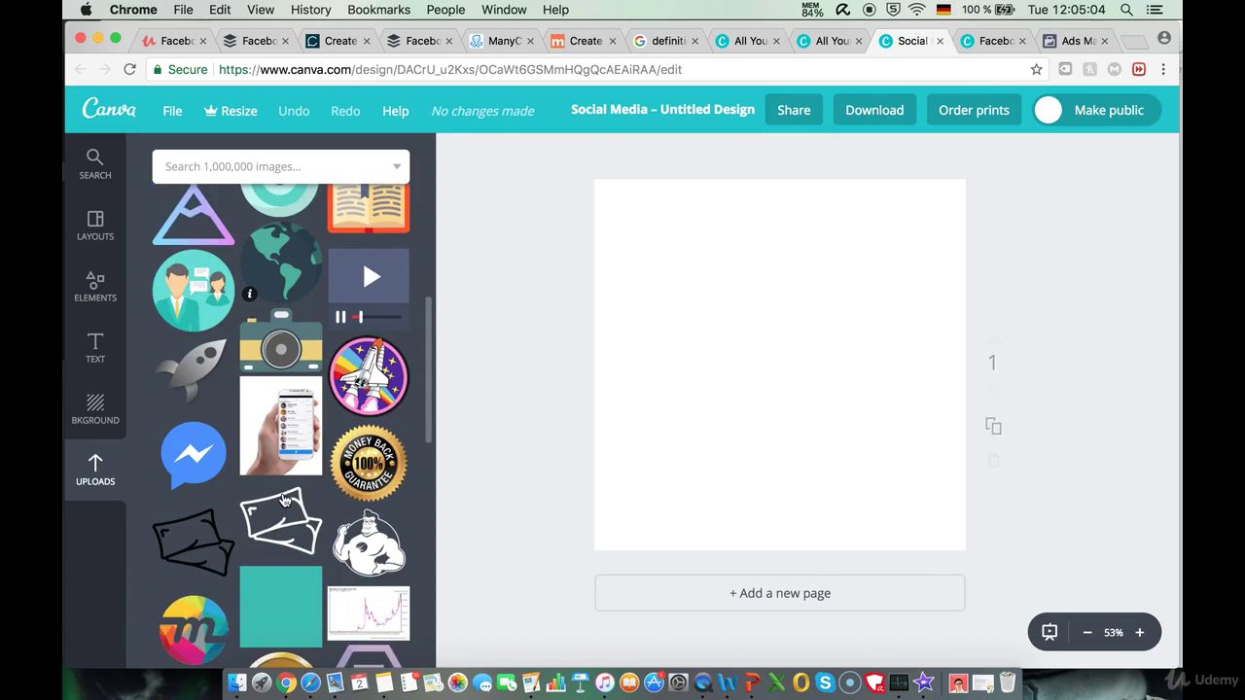
pyautogui.scroll(-3, 283, 500)
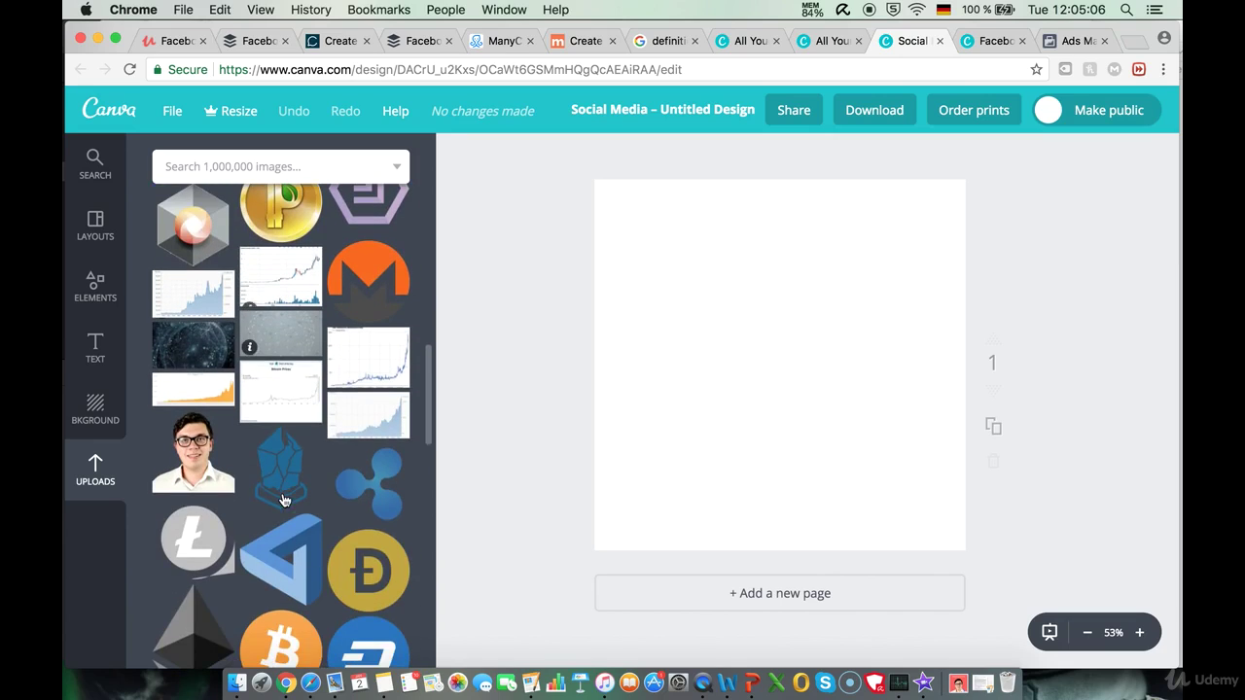
pyautogui.moveTo(194, 455); pyautogui.dragTo(802, 451)
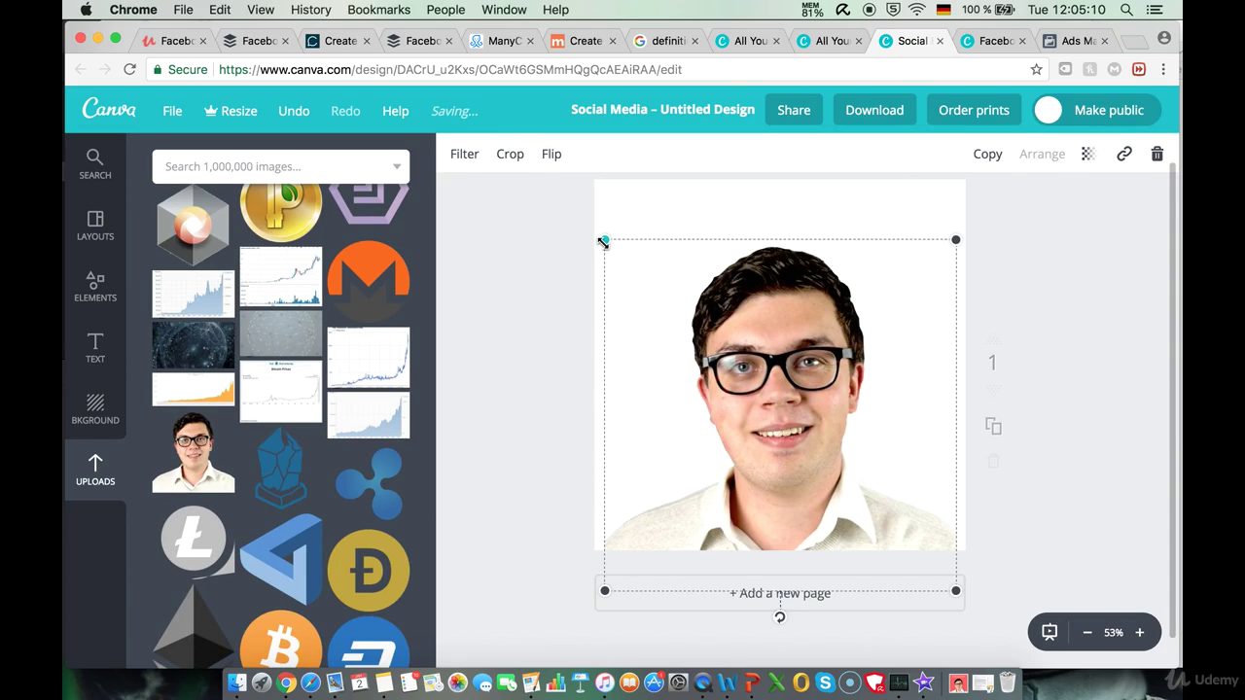
pyautogui.moveTo(600, 242); pyautogui.dragTo(597, 240)
pyautogui.moveTo(777, 373)
pyautogui.mouseDown()
pyautogui.moveTo(786, 383)
pyautogui.moveTo(774, 386)
pyautogui.mouseUp()
pyautogui.click(1070, 265)
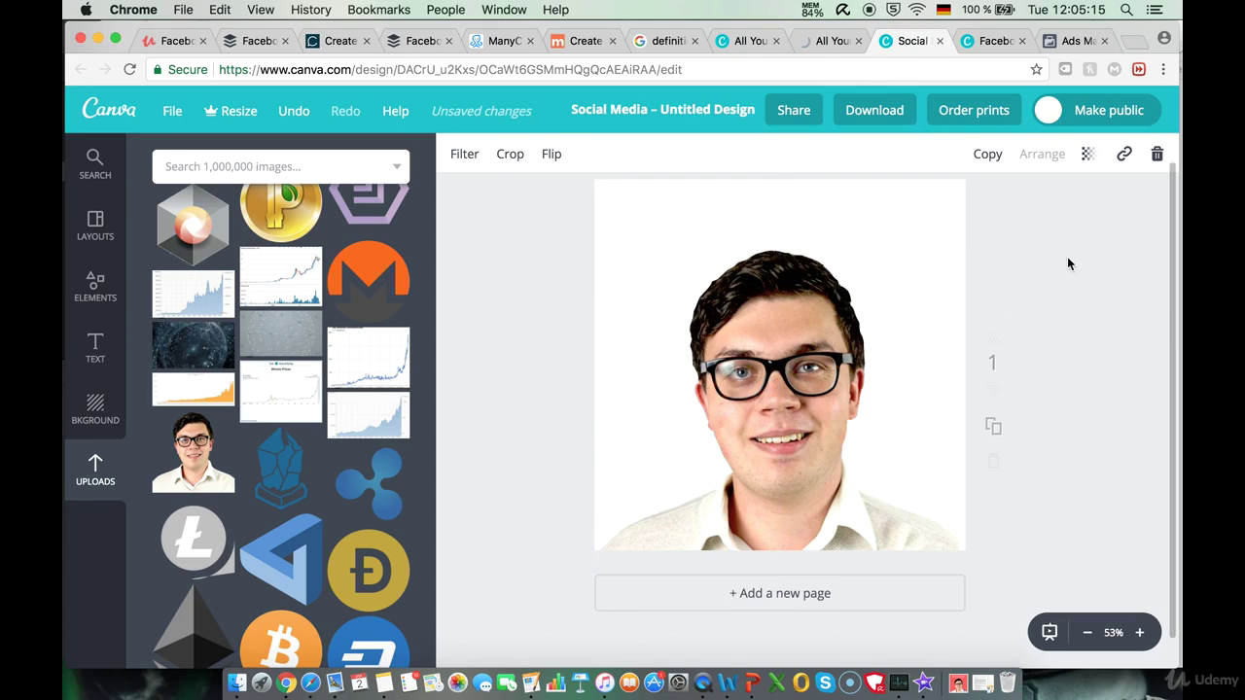
# Step: Set the background to the default palette's dark blue and add the heading "90min session" above the man's head
pyautogui.click(100, 419)
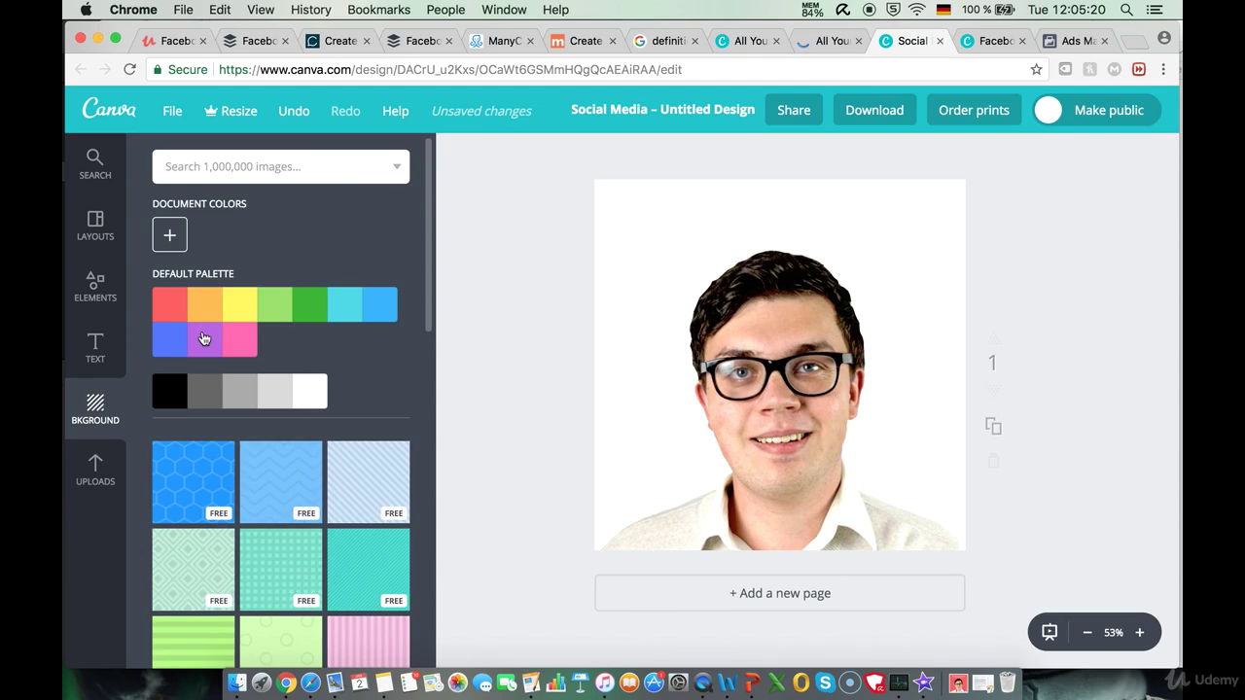
pyautogui.click(180, 341)
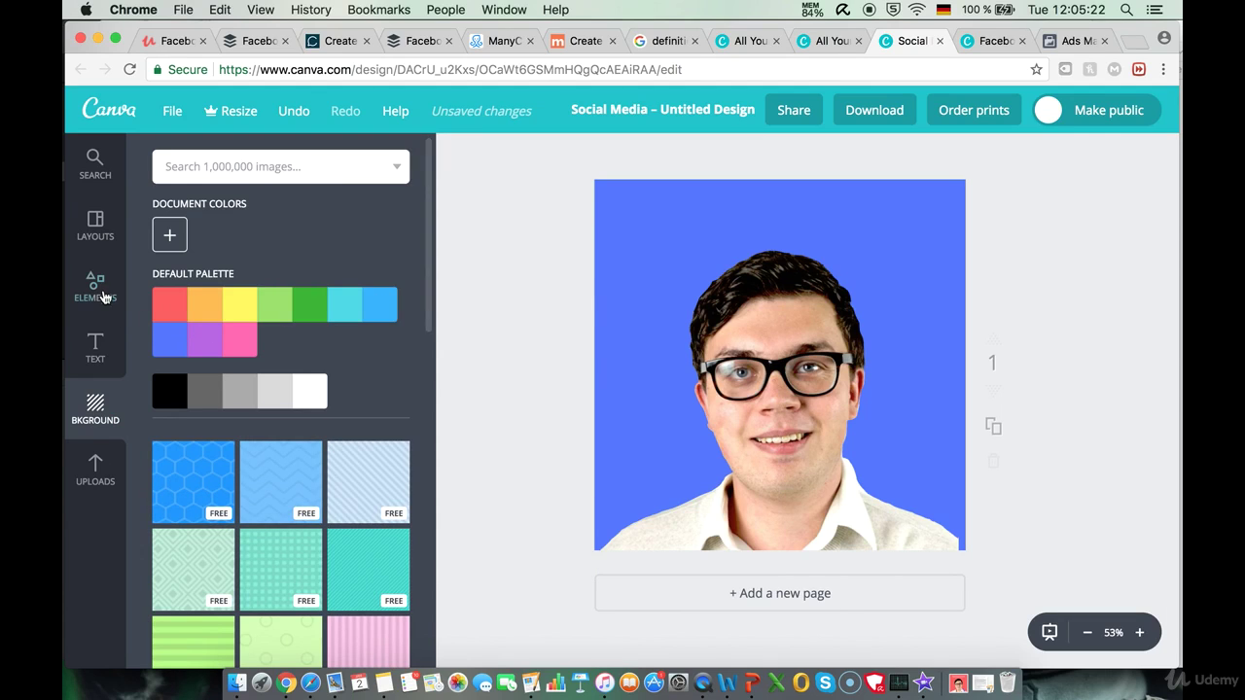
pyautogui.click(95, 350)
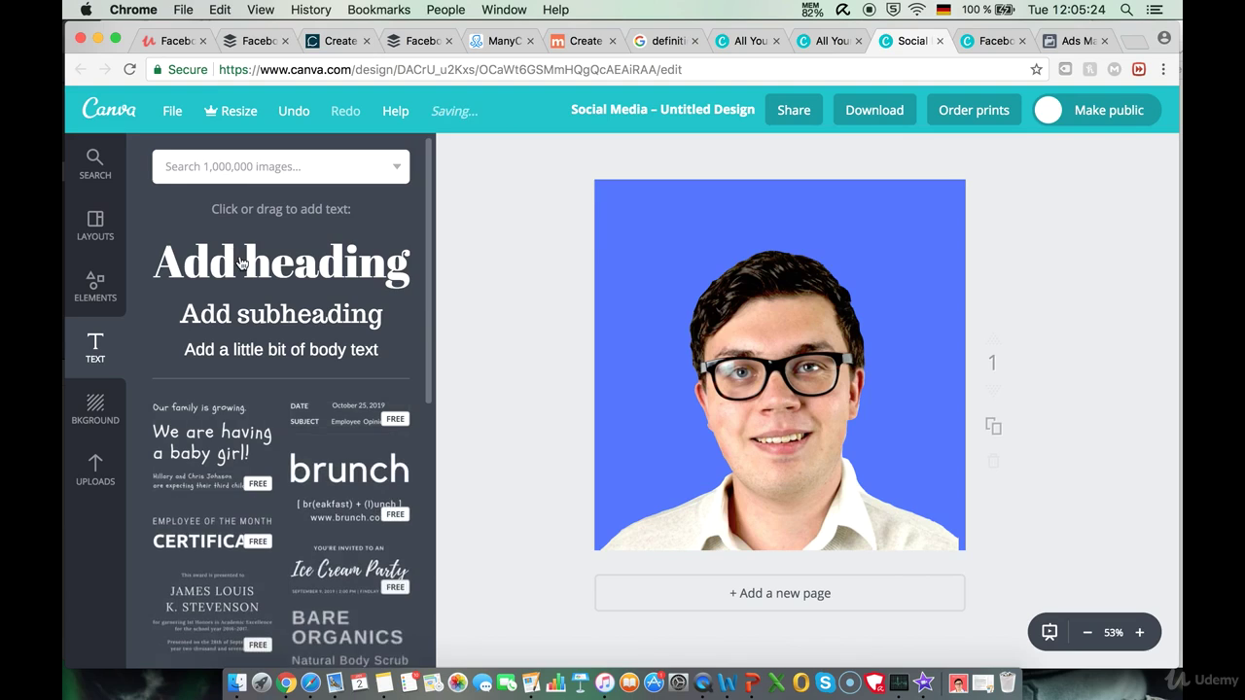
pyautogui.moveTo(242, 262); pyautogui.dragTo(793, 220)
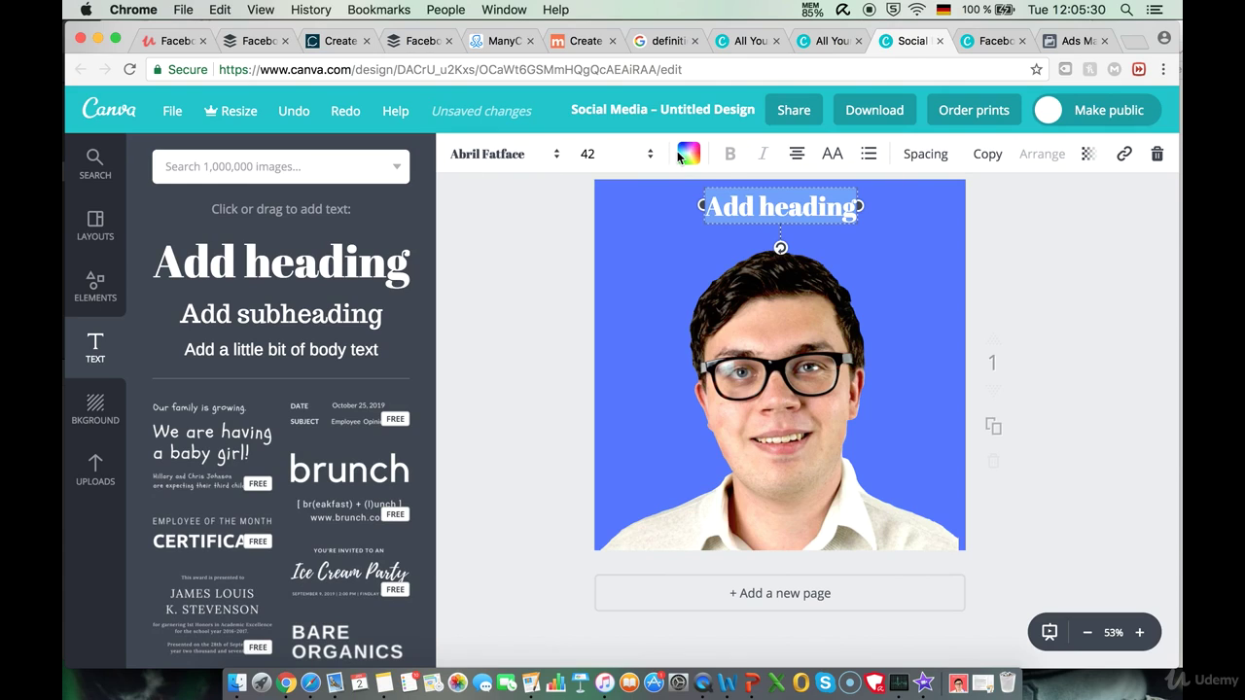
pyautogui.write('90min')
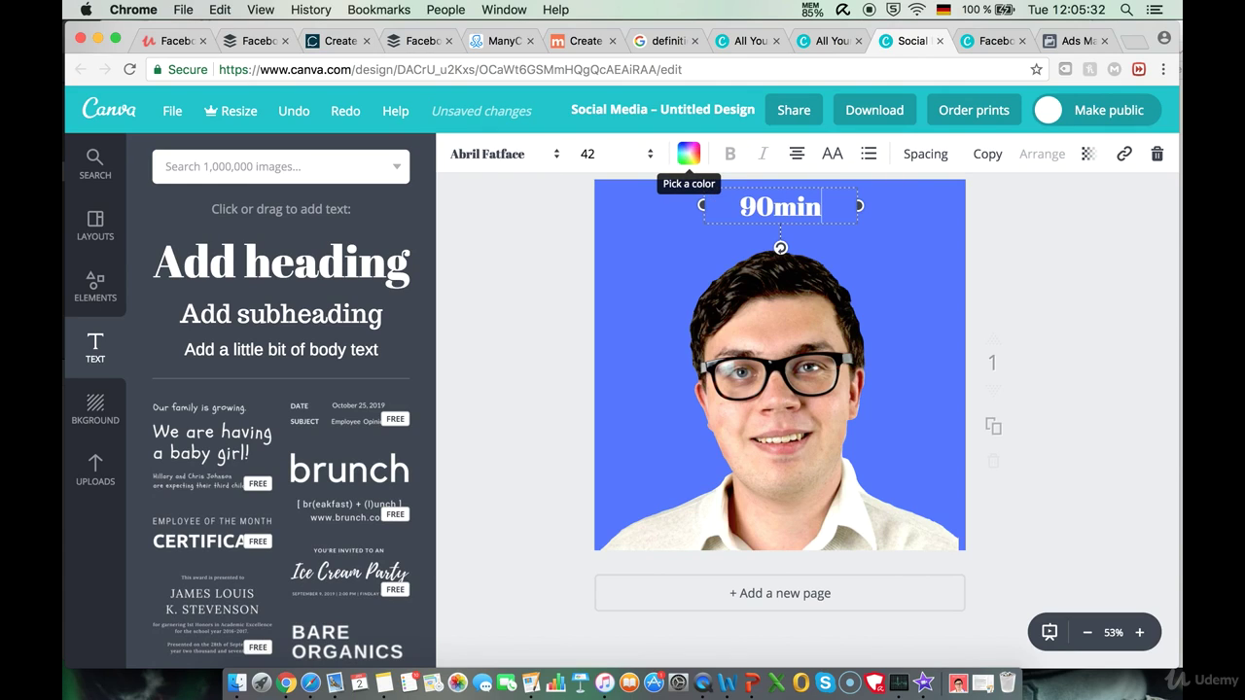
pyautogui.write(' session')
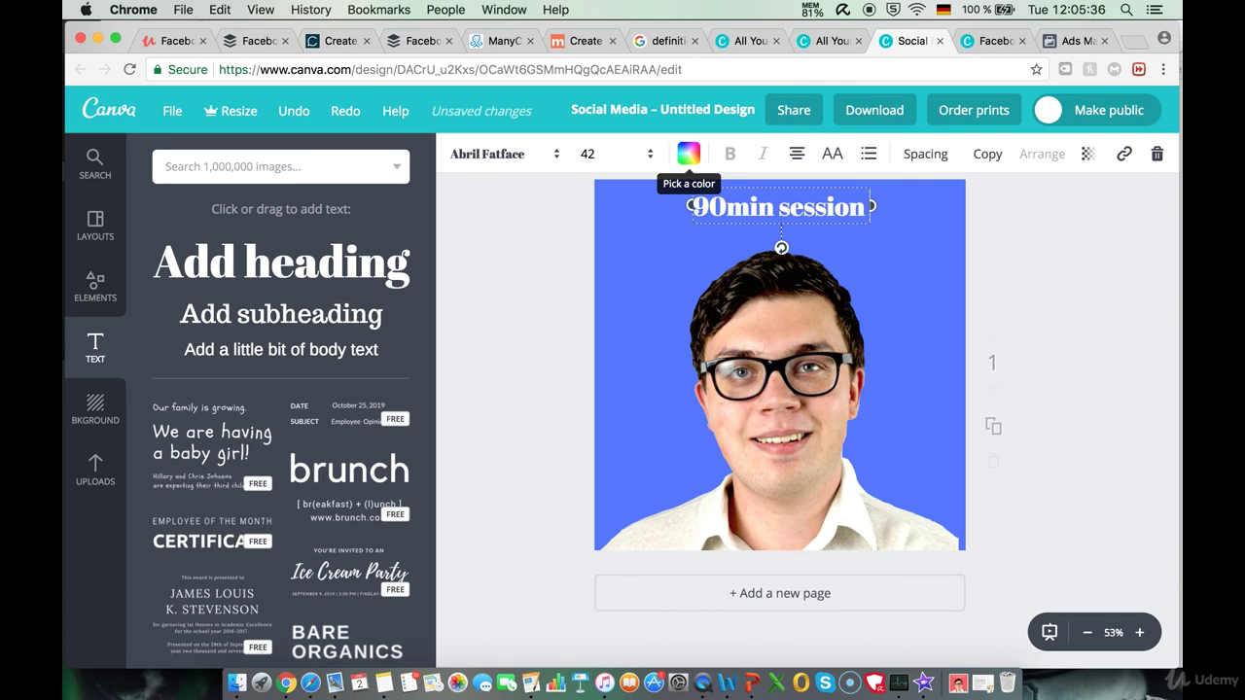
# Step: Add a line of body text reading "ONLY 90.99 USD TODAY", centred directly beneath the "90min session" heading
pyautogui.click(267, 351)
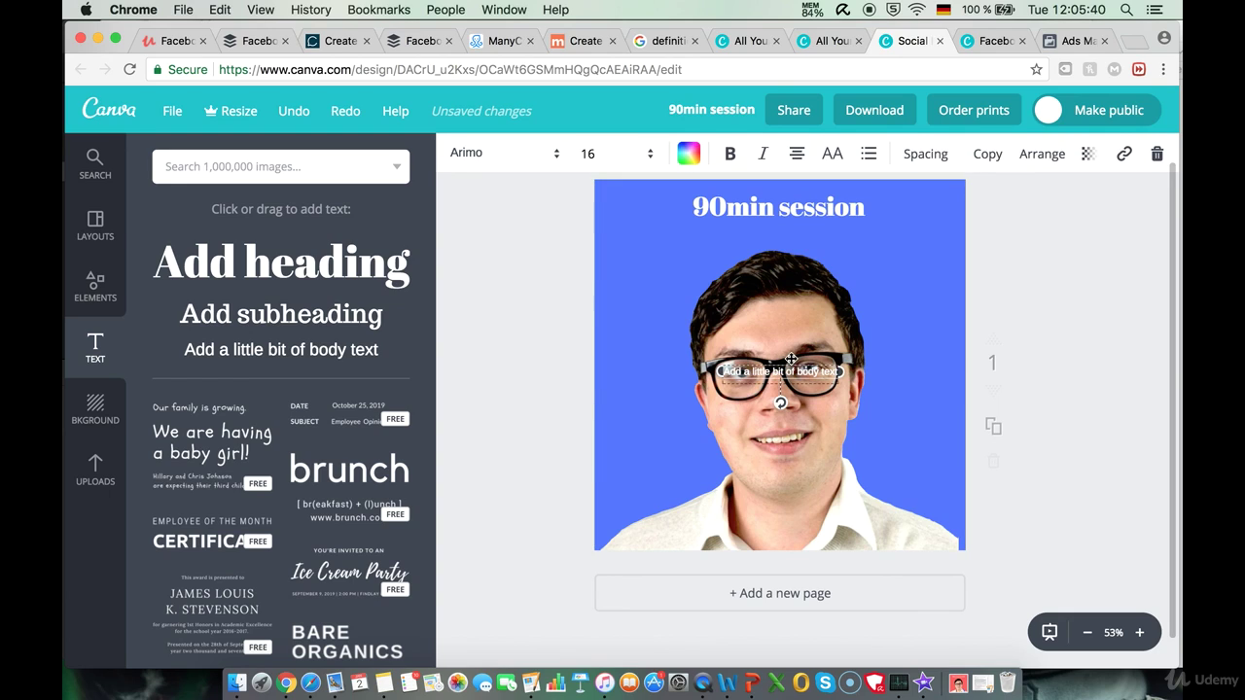
pyautogui.moveTo(788, 365); pyautogui.dragTo(788, 219)
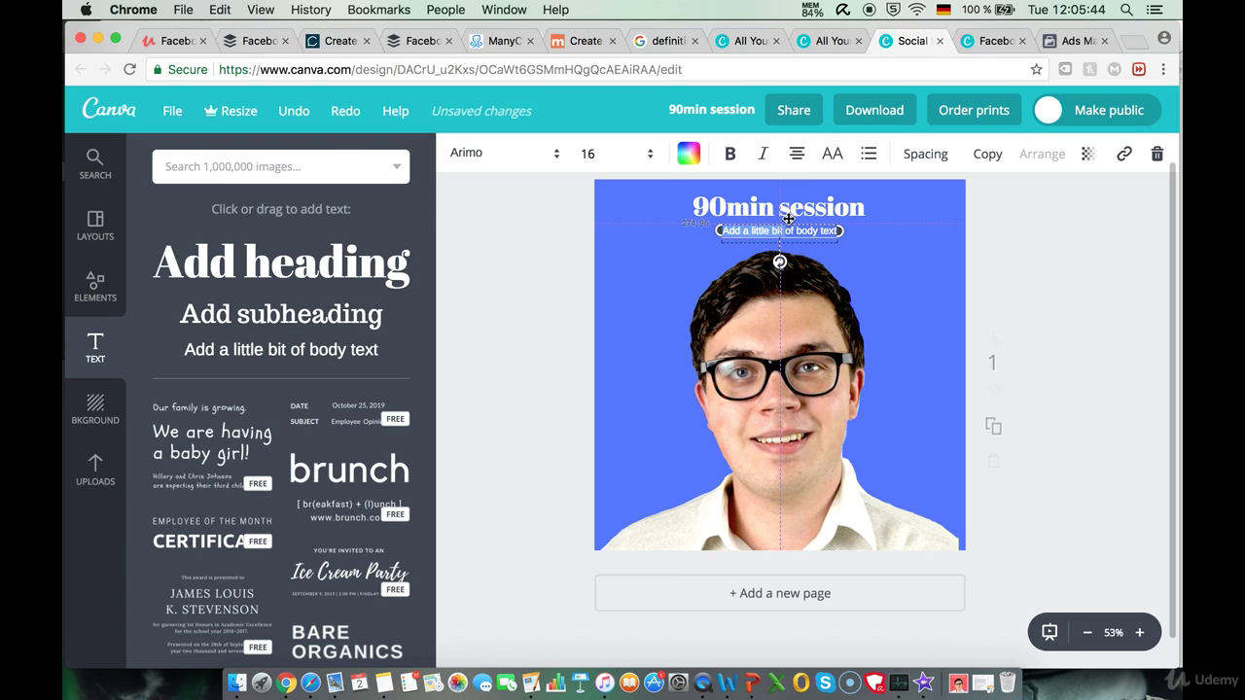
pyautogui.click(767, 231)
pyautogui.click(768, 230)
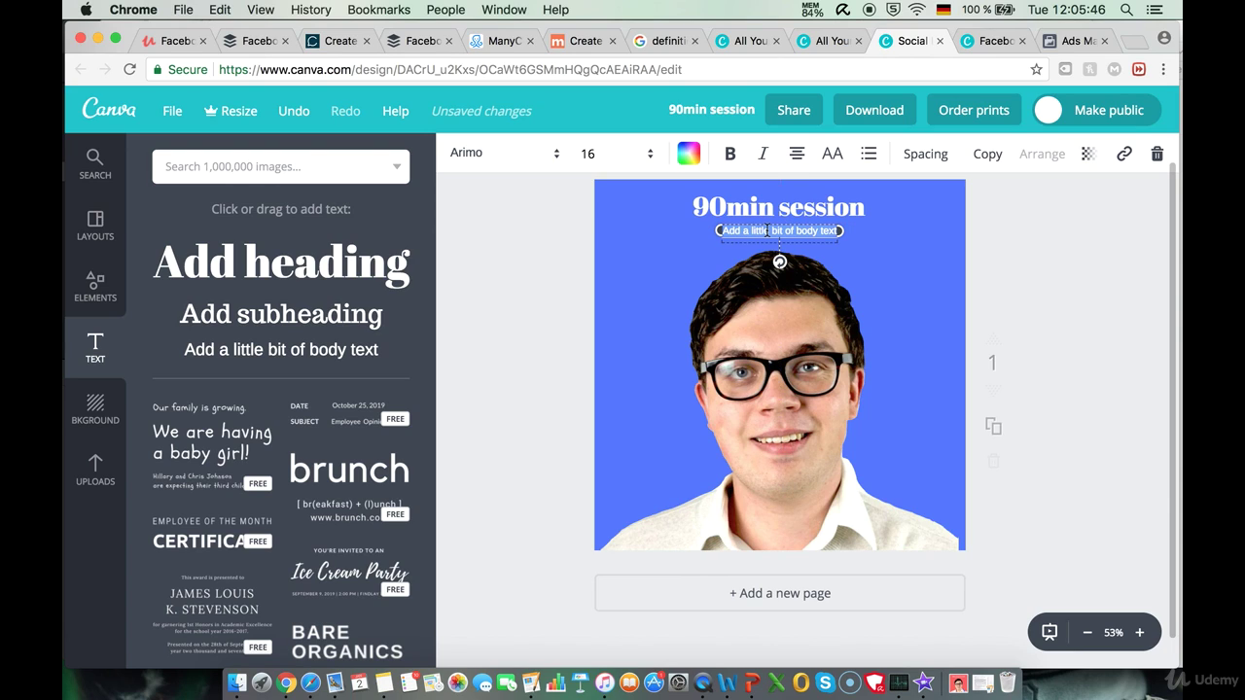
pyautogui.press('BackSpace')
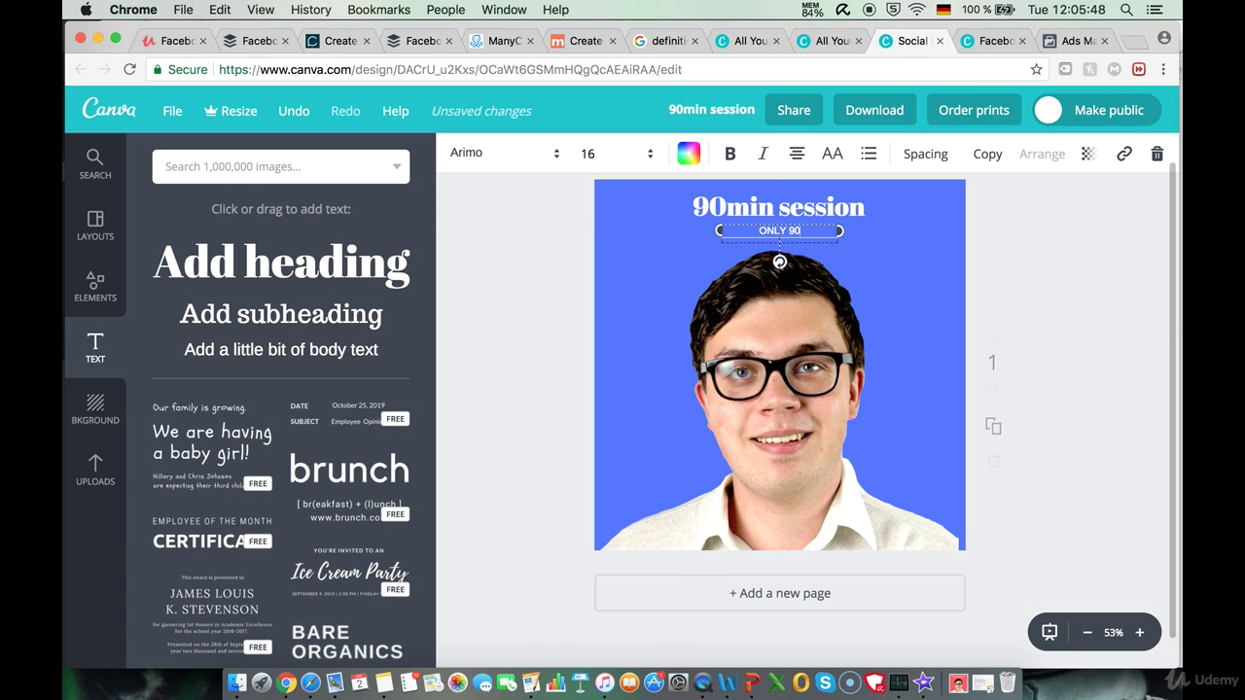
pyautogui.press('BackSpace')
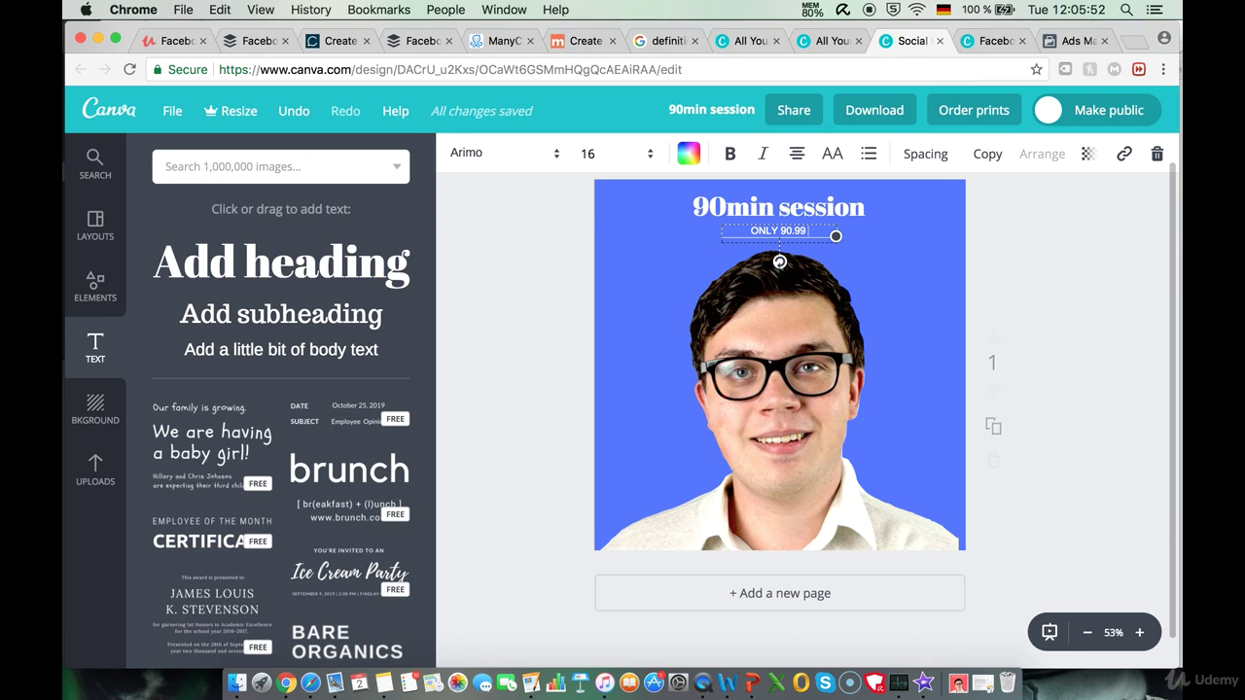
pyautogui.write('USD TODAY')
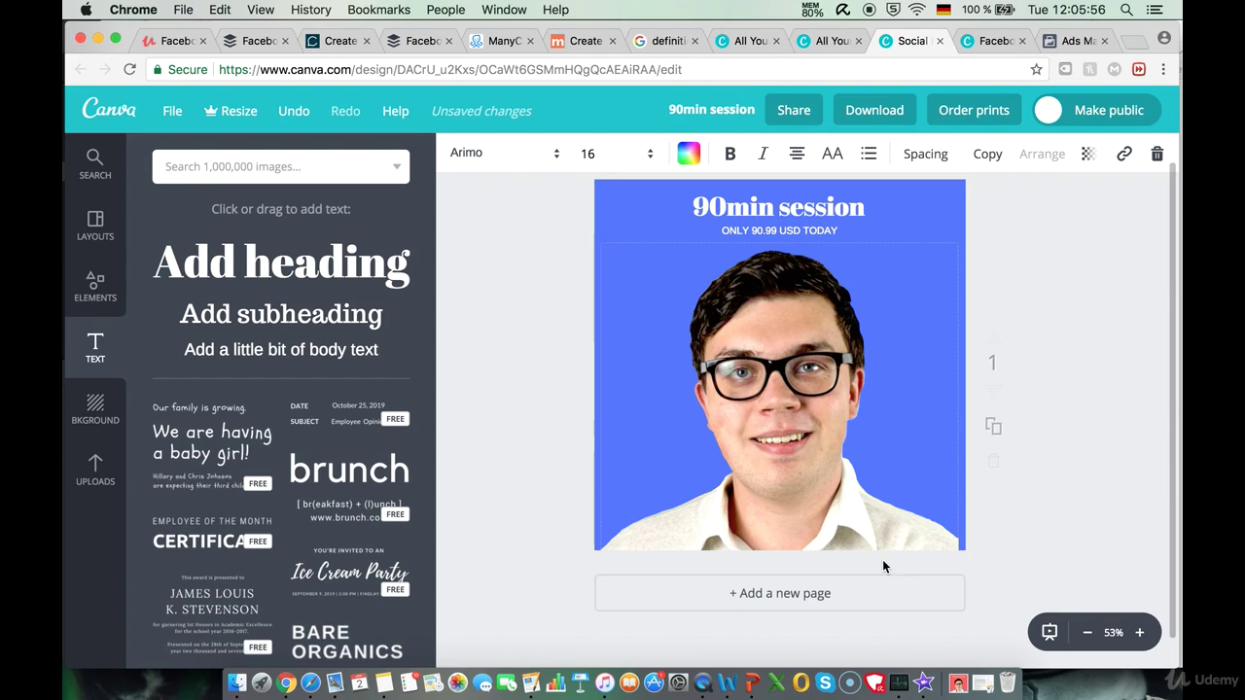
pyautogui.click(884, 559)
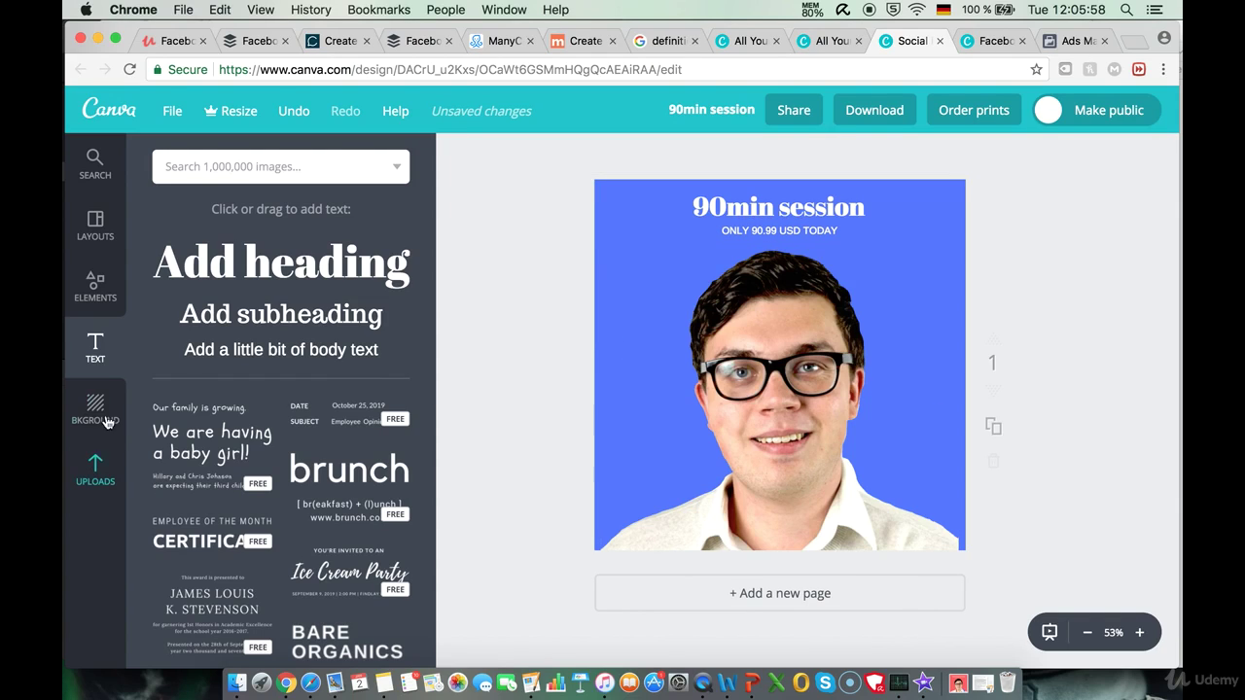
# Step: Add the thick straight arrow from the Lines elements, shrink it, rotate it to point down, and place it over the man's shirt beside the collar
pyautogui.click(97, 305)
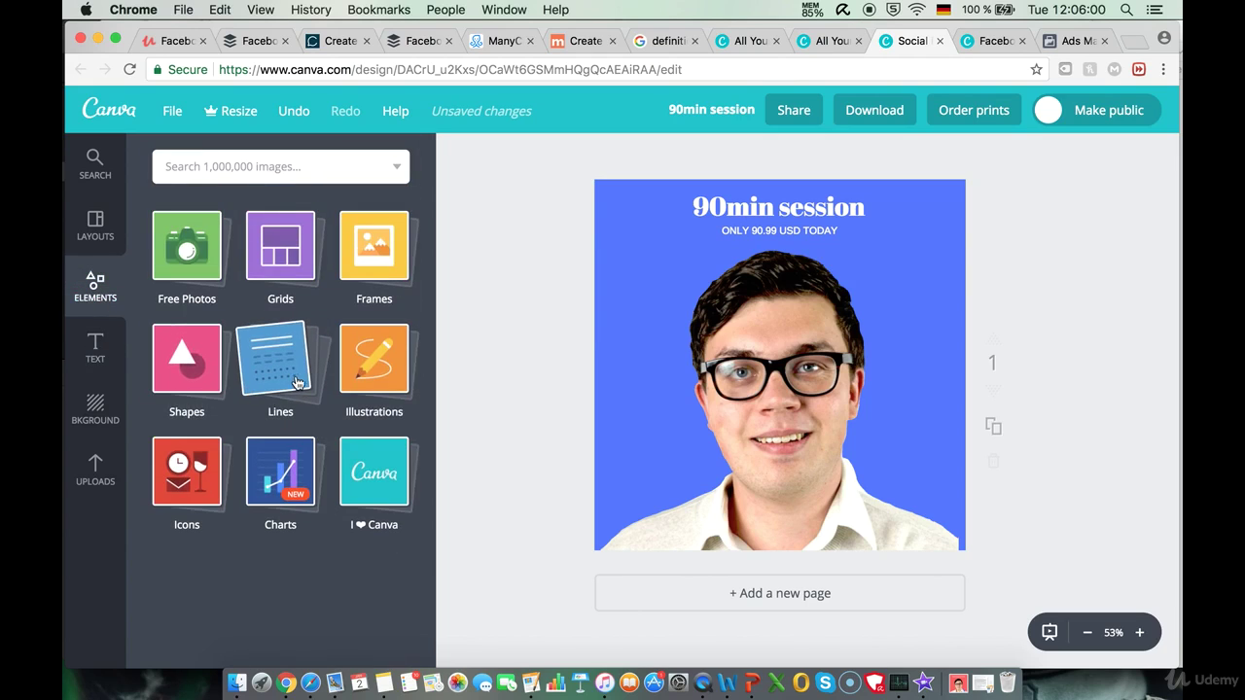
pyautogui.click(292, 382)
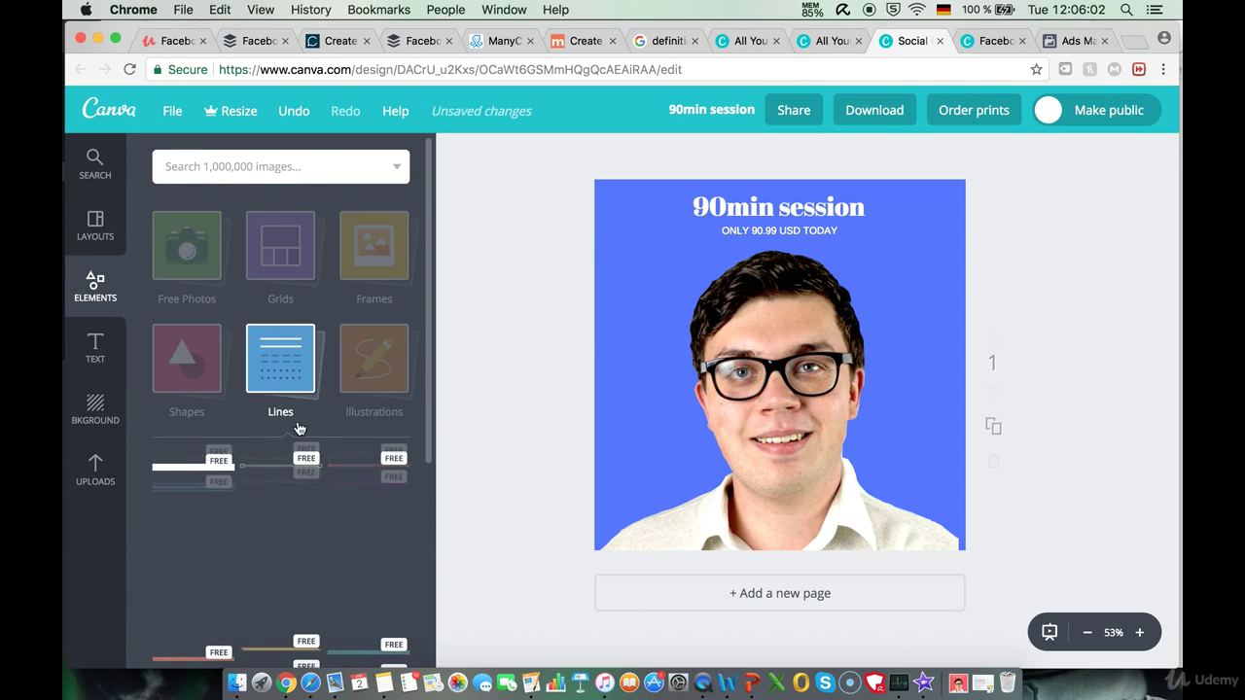
pyautogui.scroll(-5, 316, 527)
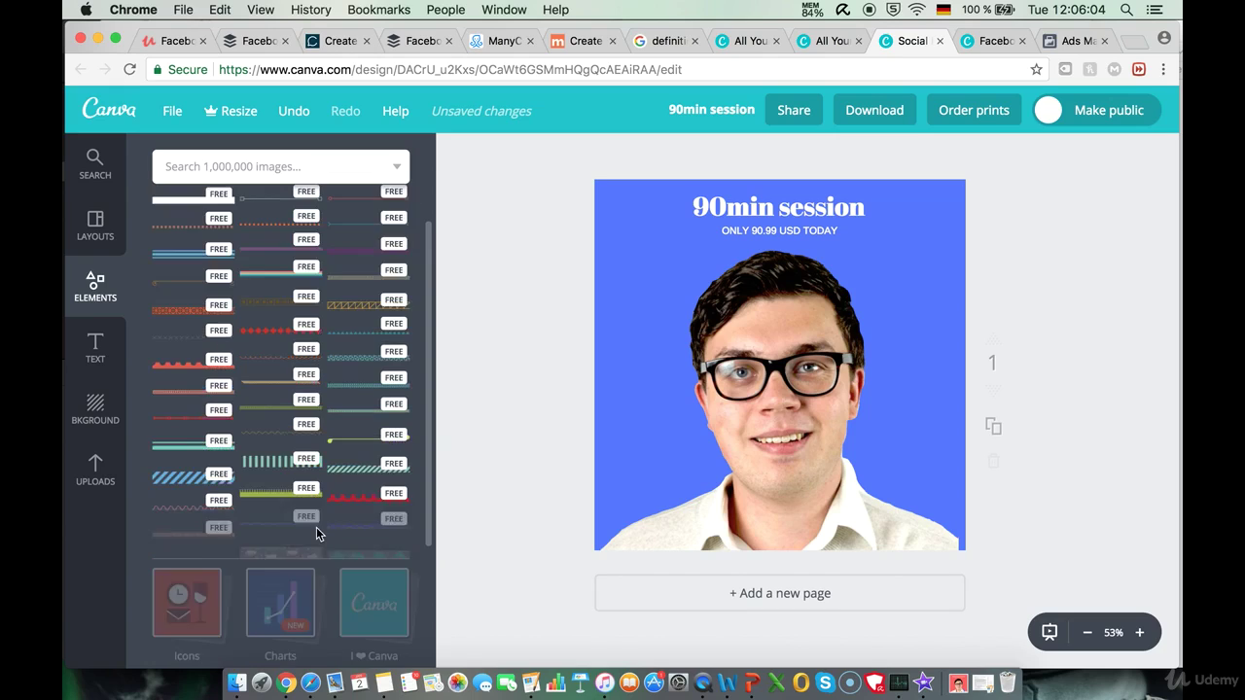
pyautogui.scroll(-8, 316, 533)
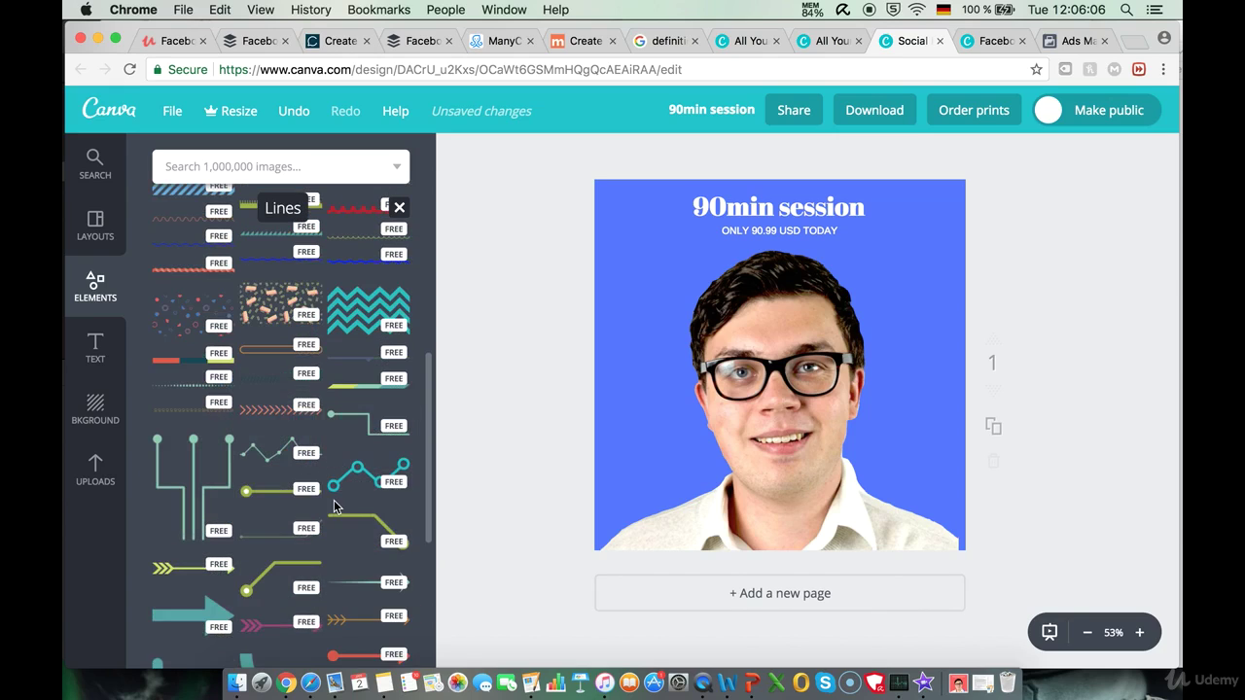
pyautogui.scroll(-1, 334, 506)
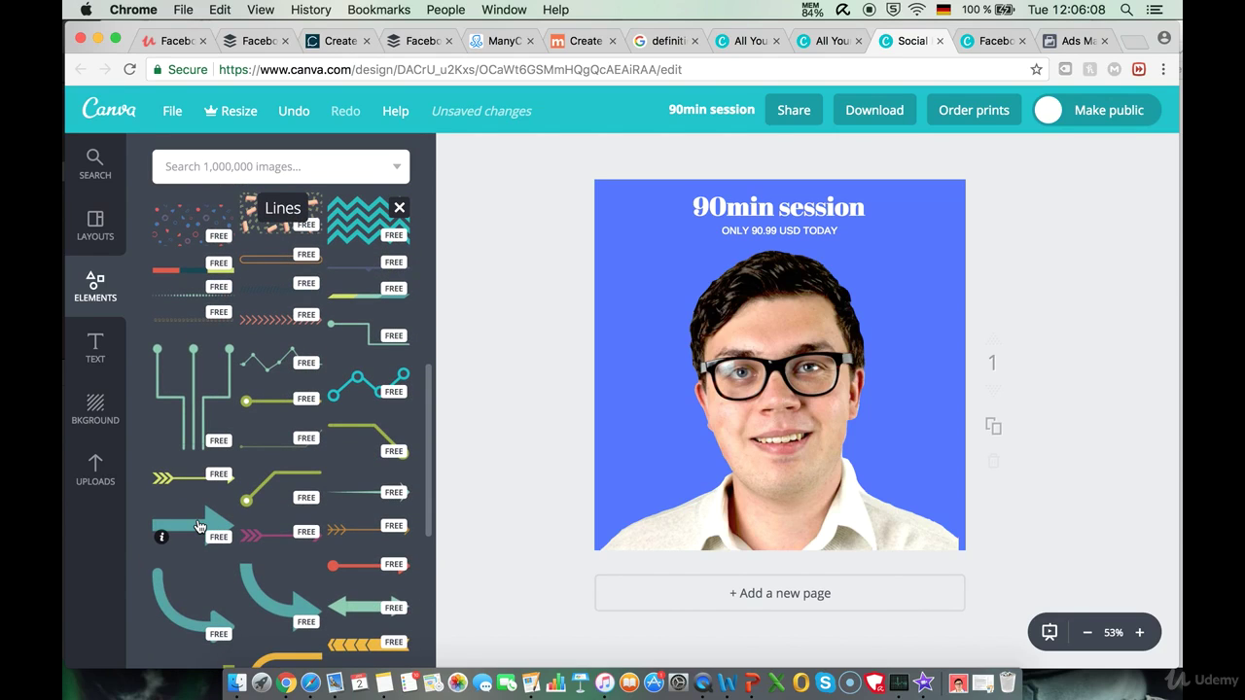
pyautogui.moveTo(651, 434); pyautogui.dragTo(790, 428)
pyautogui.moveTo(871, 539); pyautogui.dragTo(812, 495)
pyautogui.moveTo(807, 399); pyautogui.dragTo(884, 499)
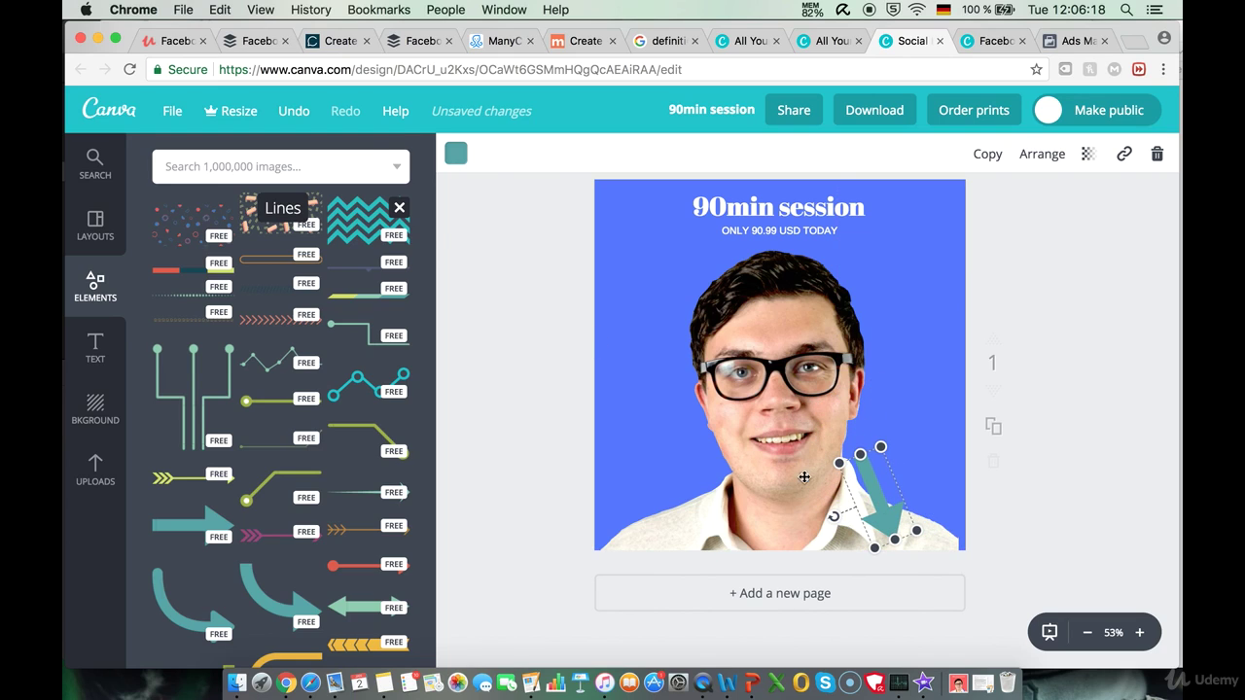
# Step: Recolour the arrow with the default palette's red
pyautogui.click(455, 153)
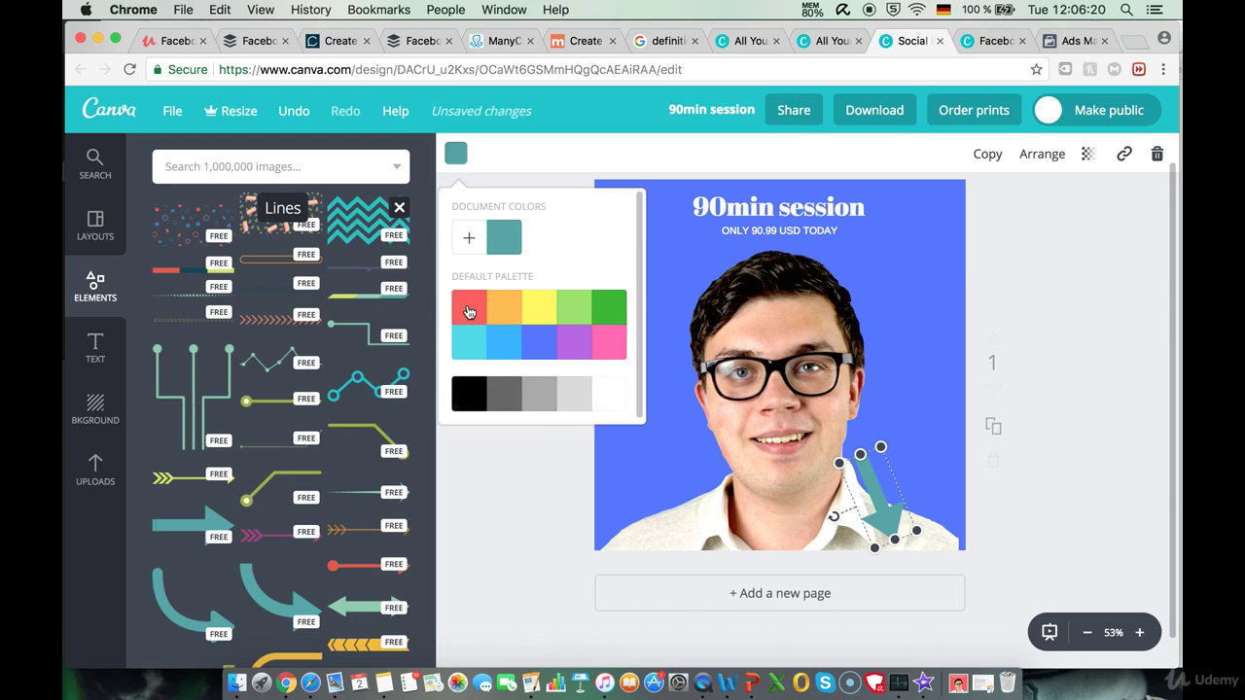
pyautogui.click(471, 308)
pyautogui.click(1061, 248)
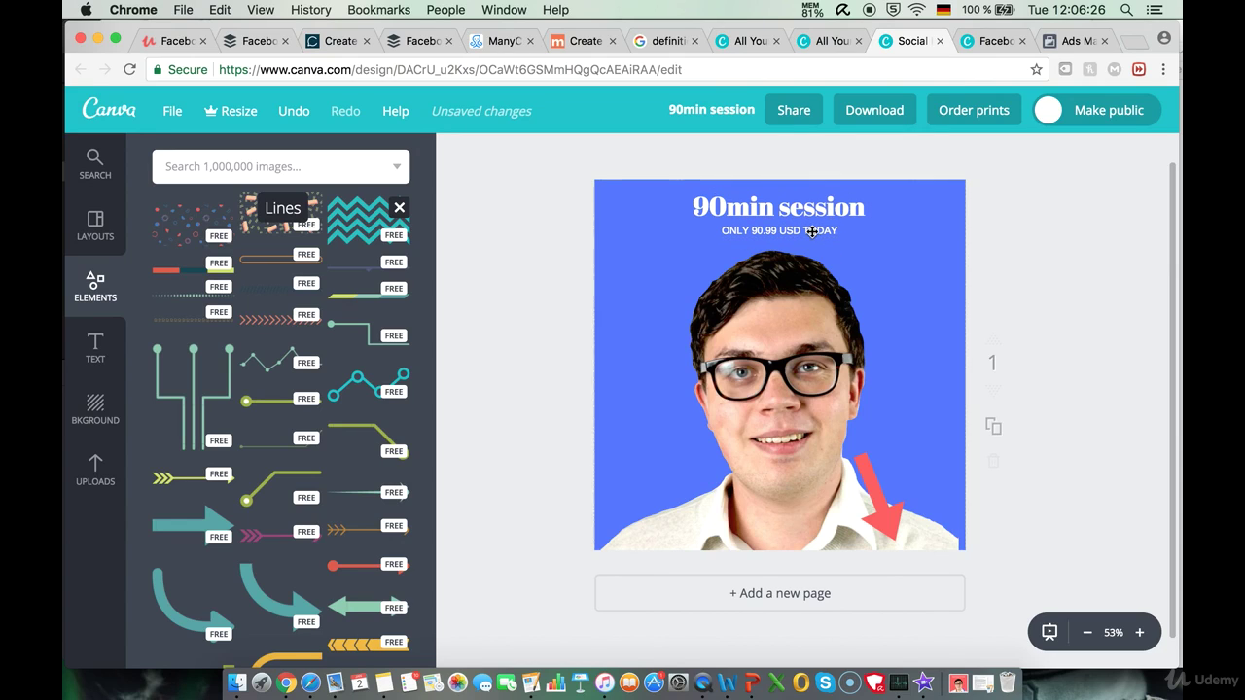
# Step: Download the 90min session design as a PNG and open the downloaded file
pyautogui.click(870, 111)
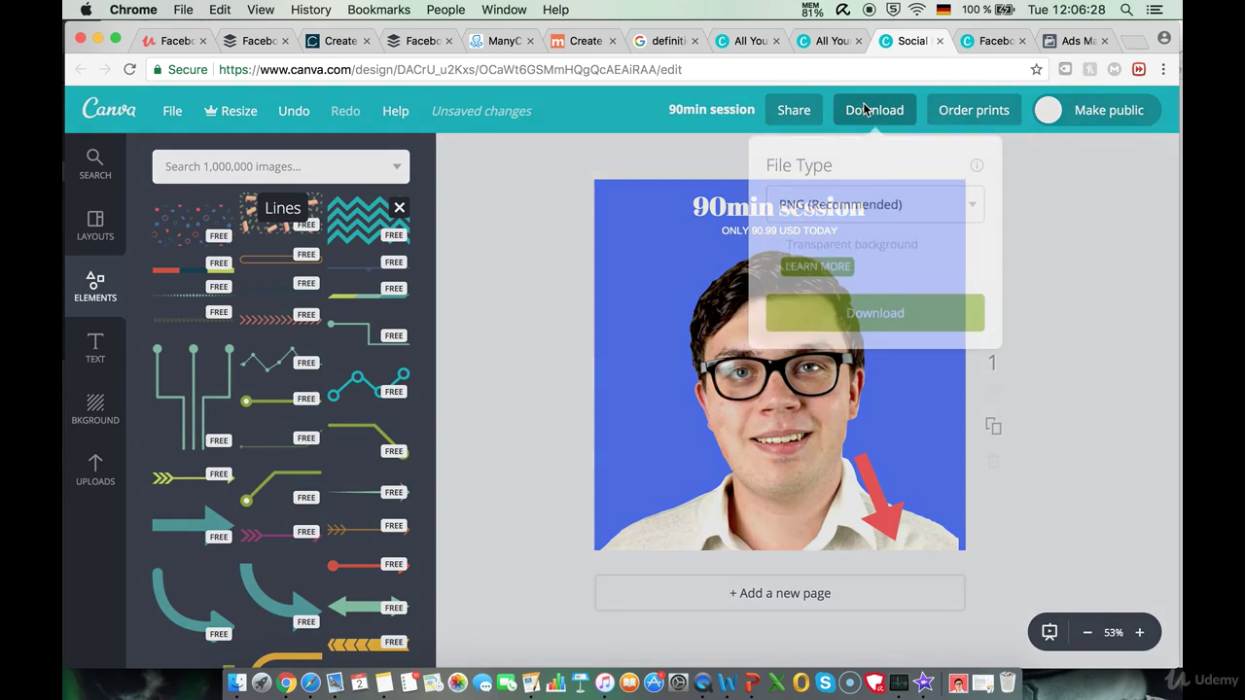
pyautogui.click(835, 312)
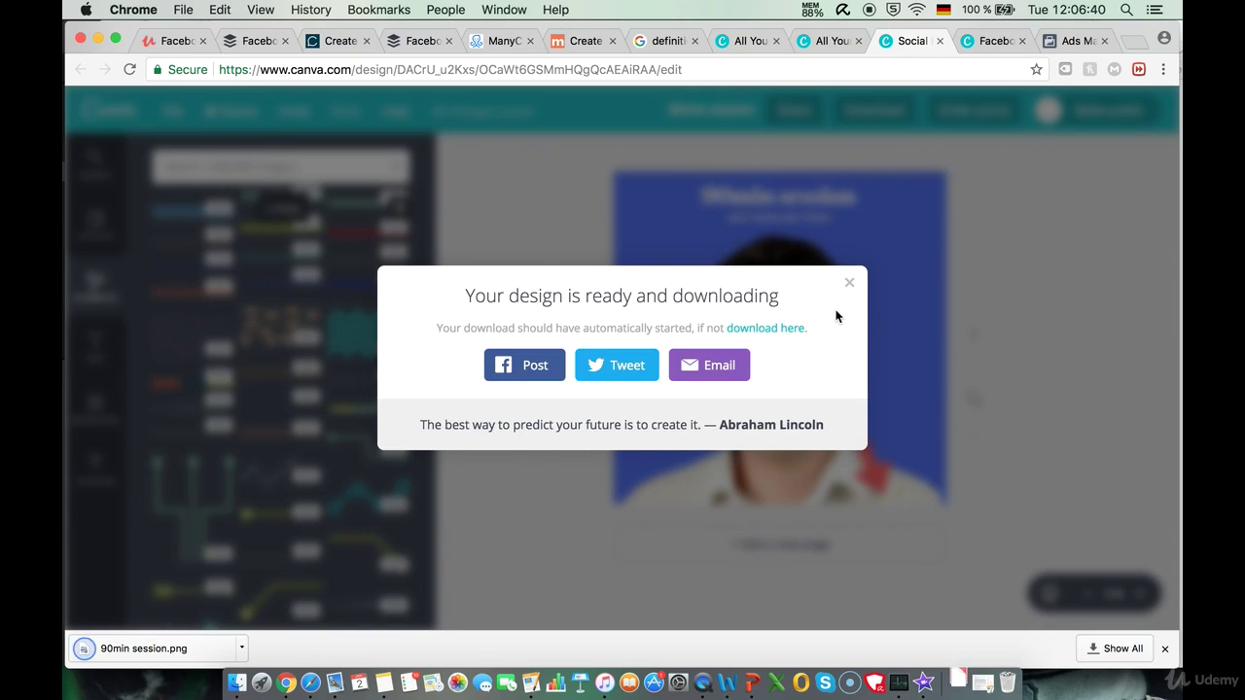
pyautogui.click(136, 647)
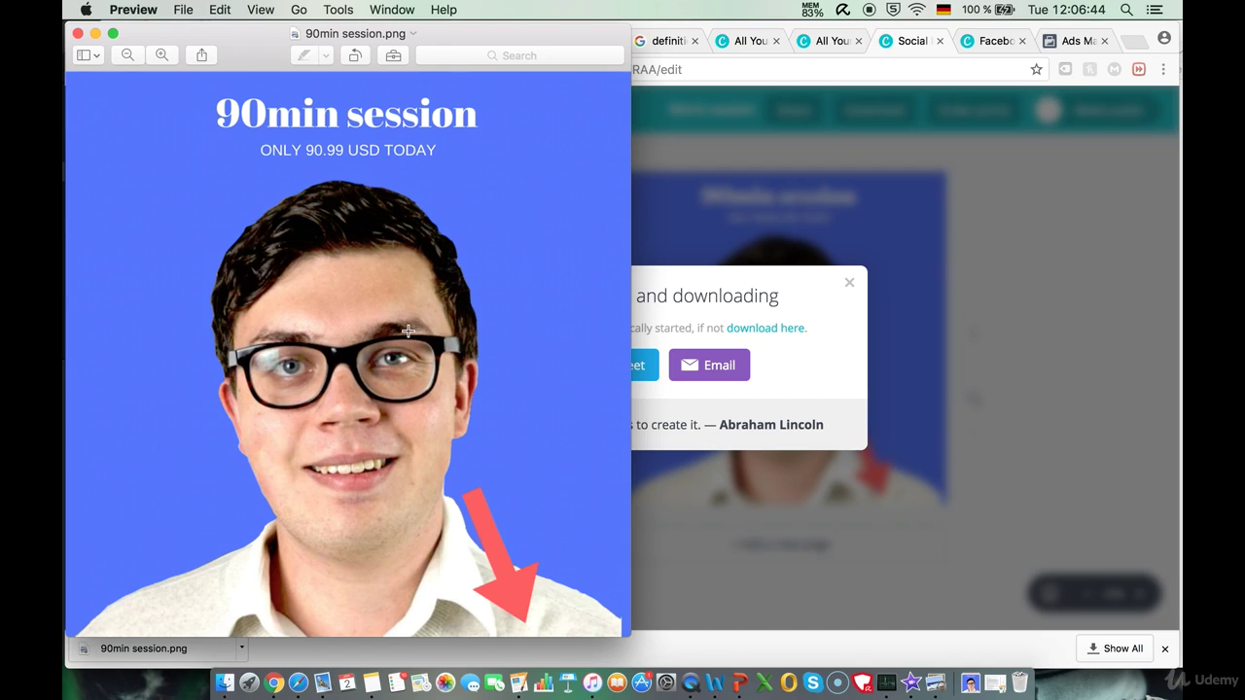
# Step: Rename the downloaded image as "0_1 consultation 2" and close its preview
pyautogui.click(380, 34)
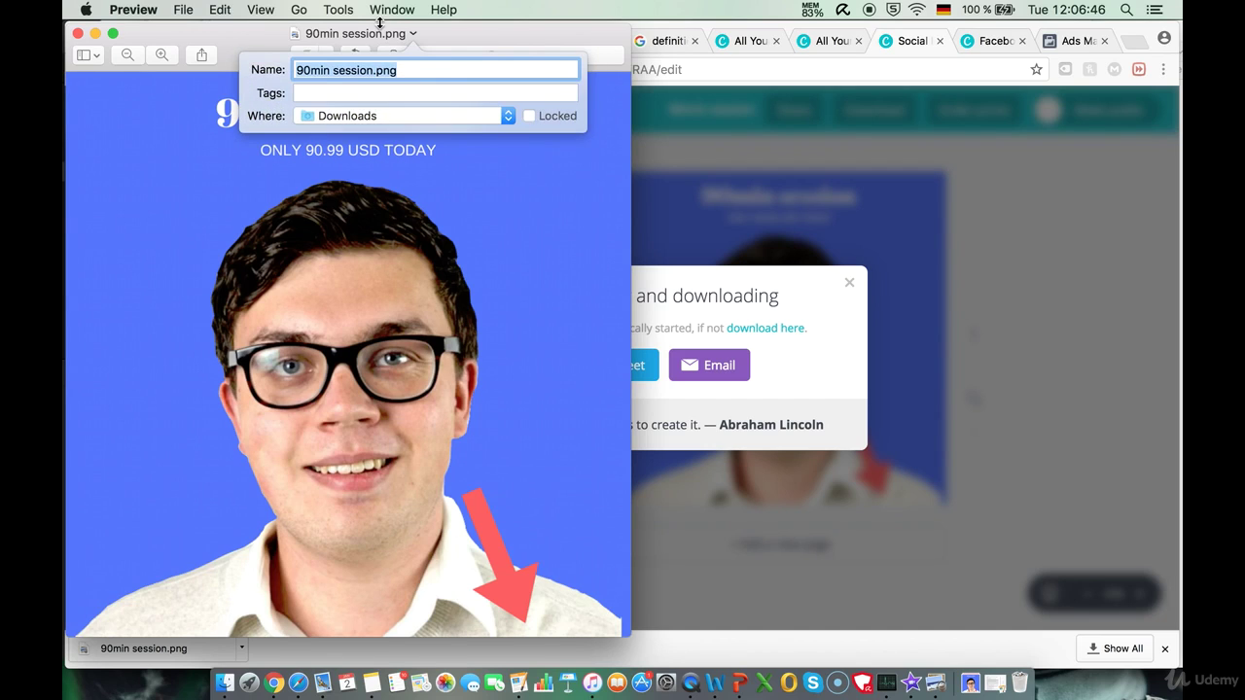
pyautogui.write('0,1 c')
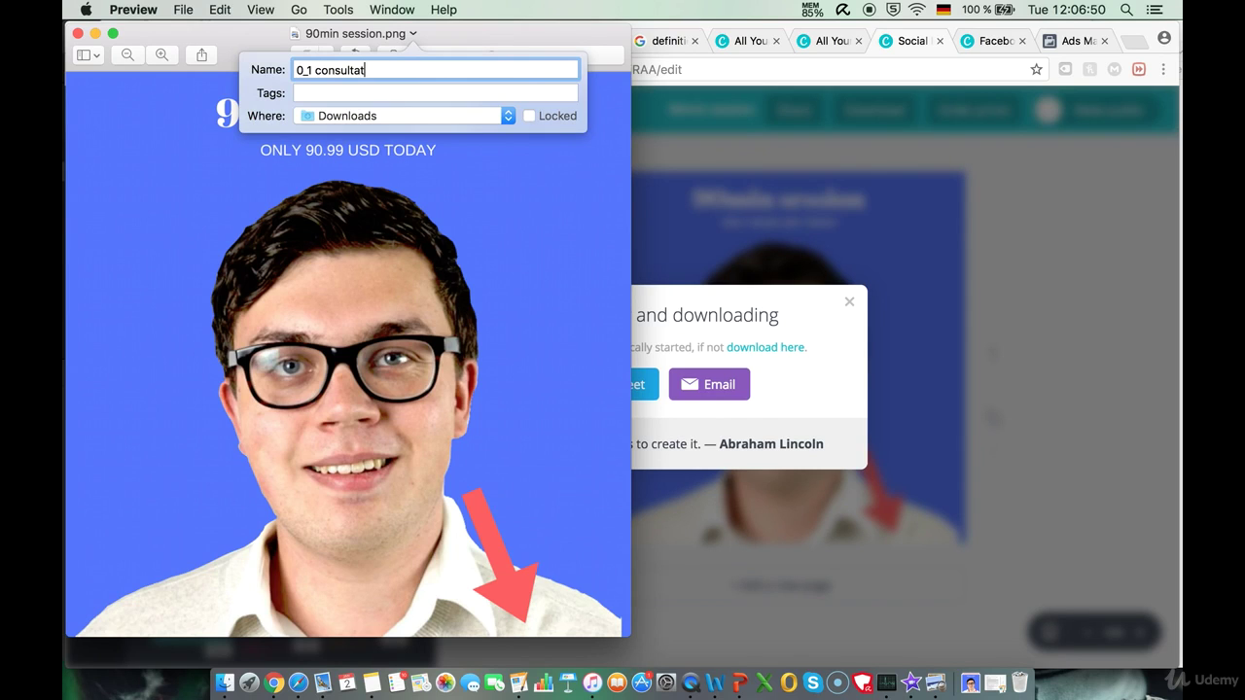
pyautogui.write('onsultation 2')
pyautogui.press('Return')
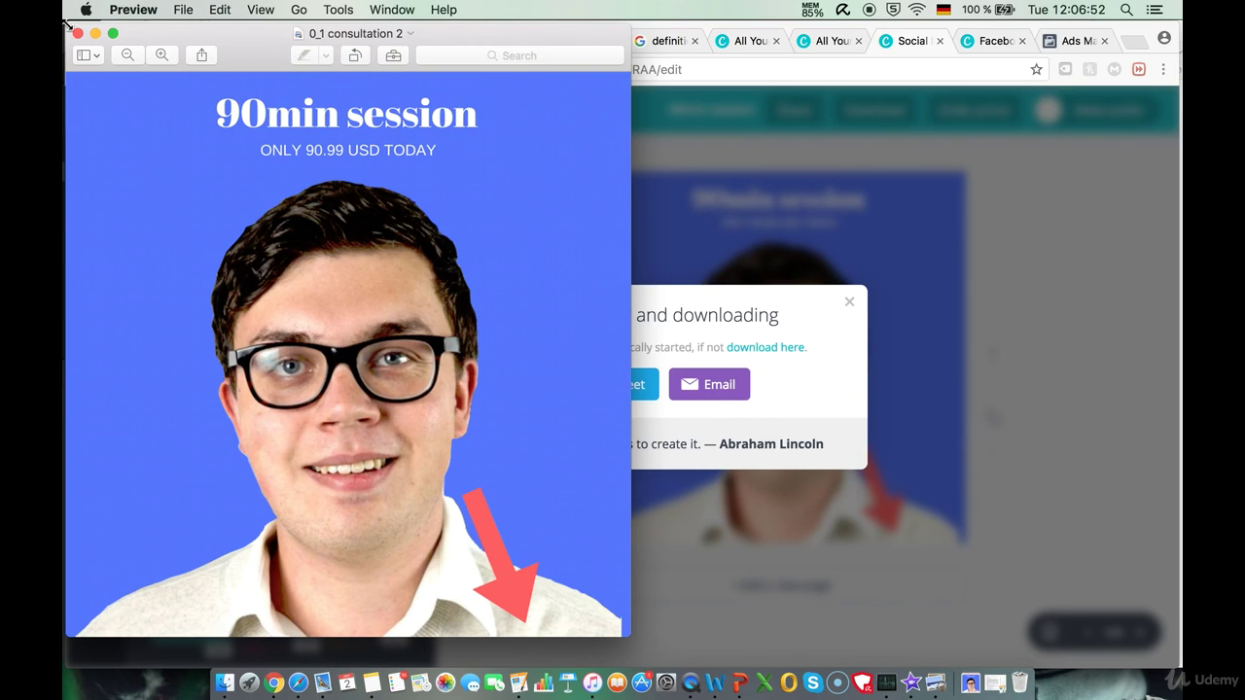
pyautogui.click(80, 35)
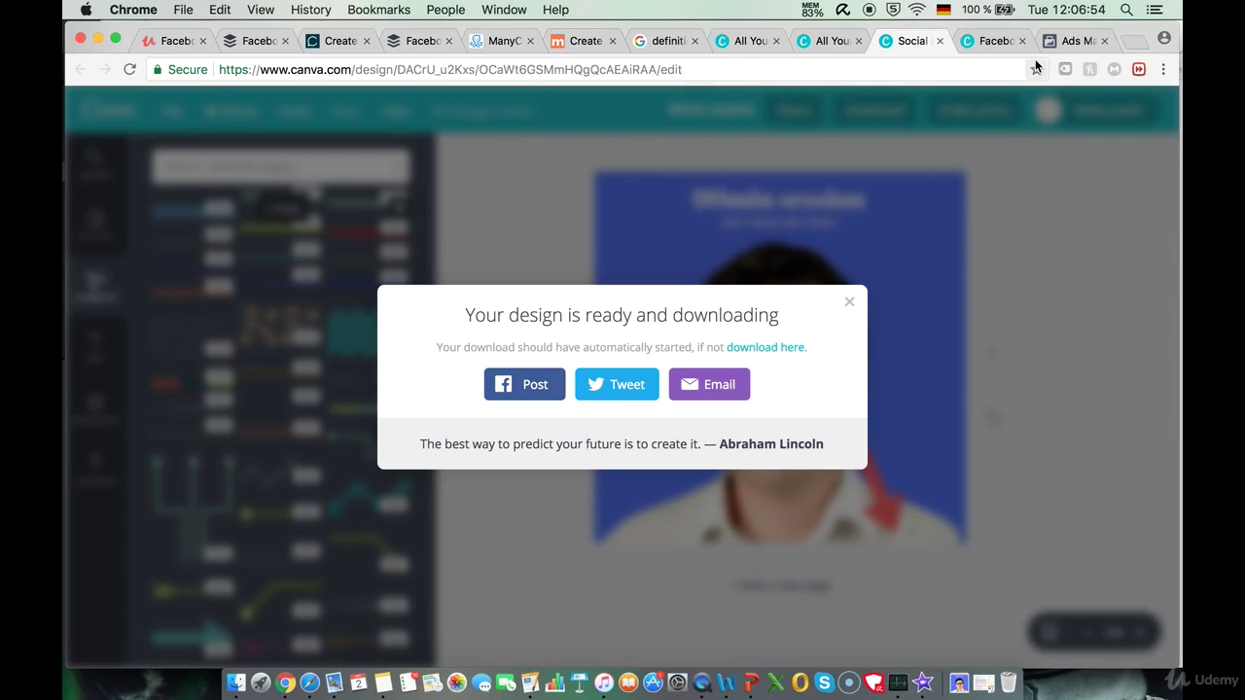
# Step: Switch to Ads Manager and upload "0_1 consultation 2" from Downloads as the image of the second carousel card
pyautogui.click(1073, 40)
pyautogui.scroll(4, 496, 360)
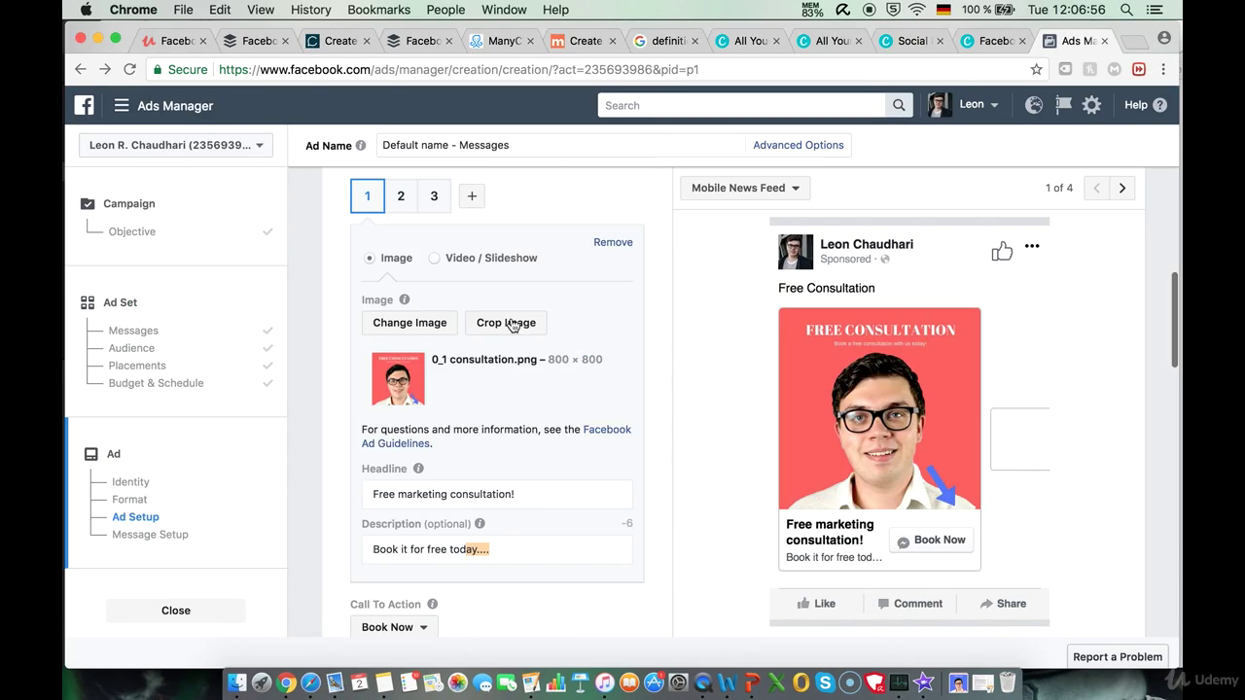
pyautogui.click(401, 303)
pyautogui.scroll(-2, 433, 406)
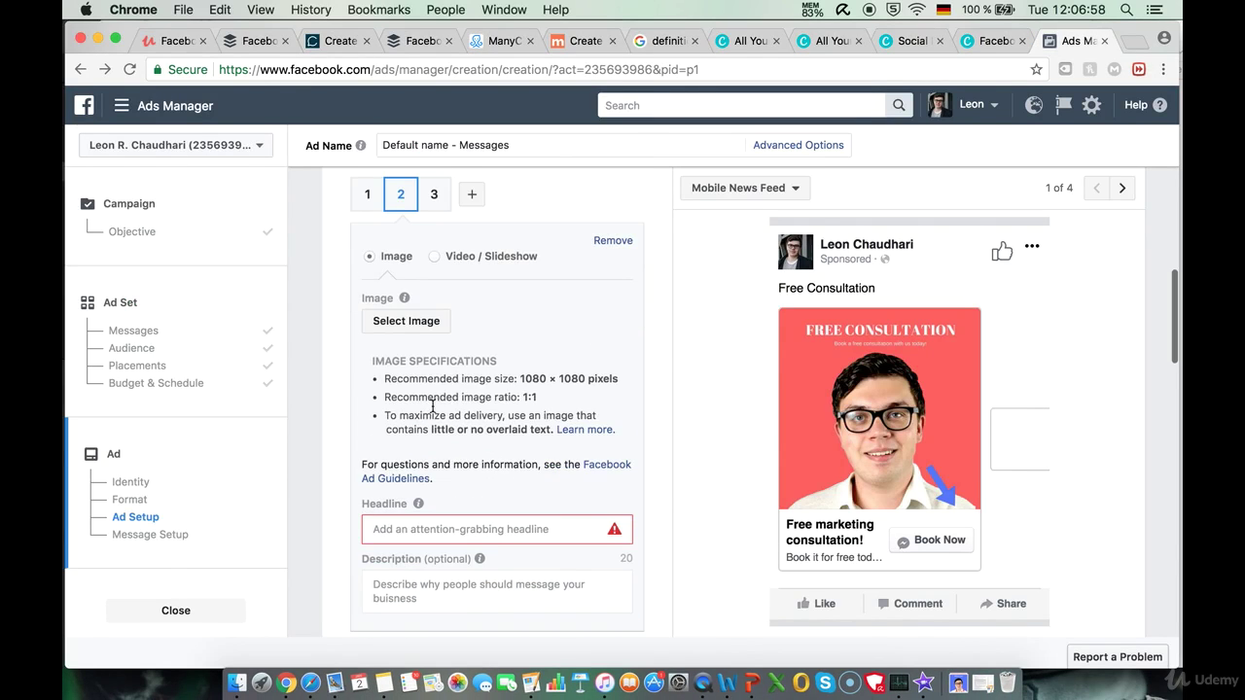
pyautogui.click(407, 321)
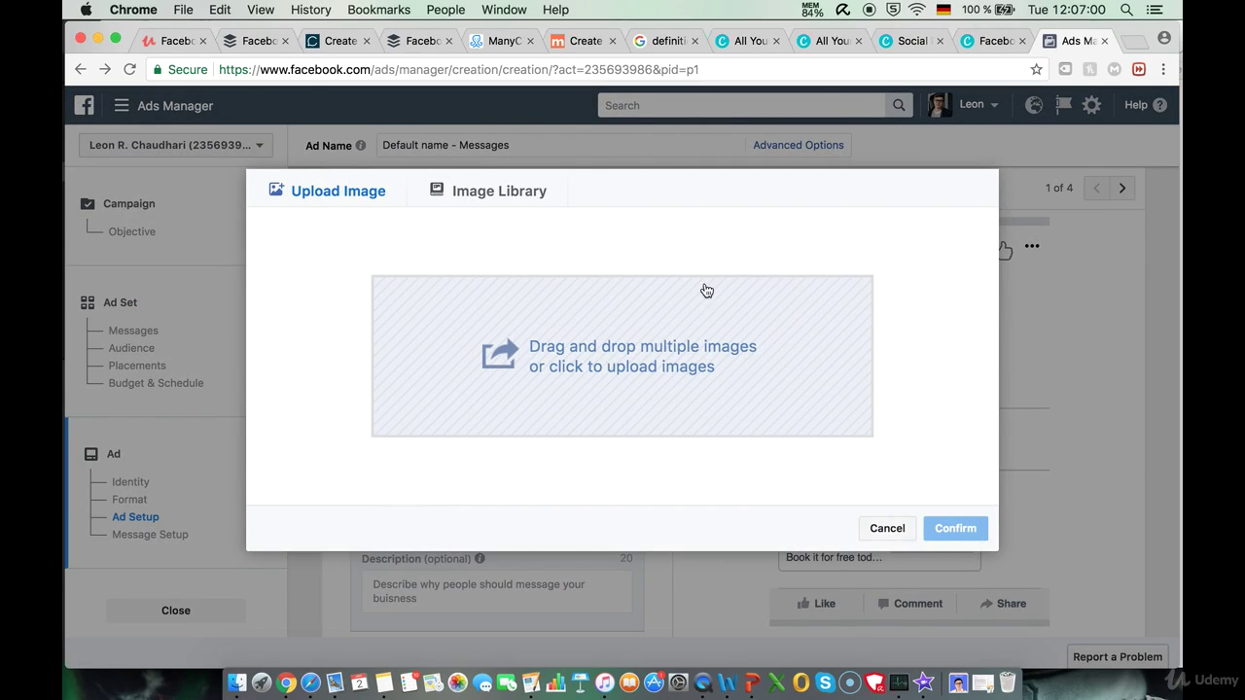
pyautogui.click(686, 318)
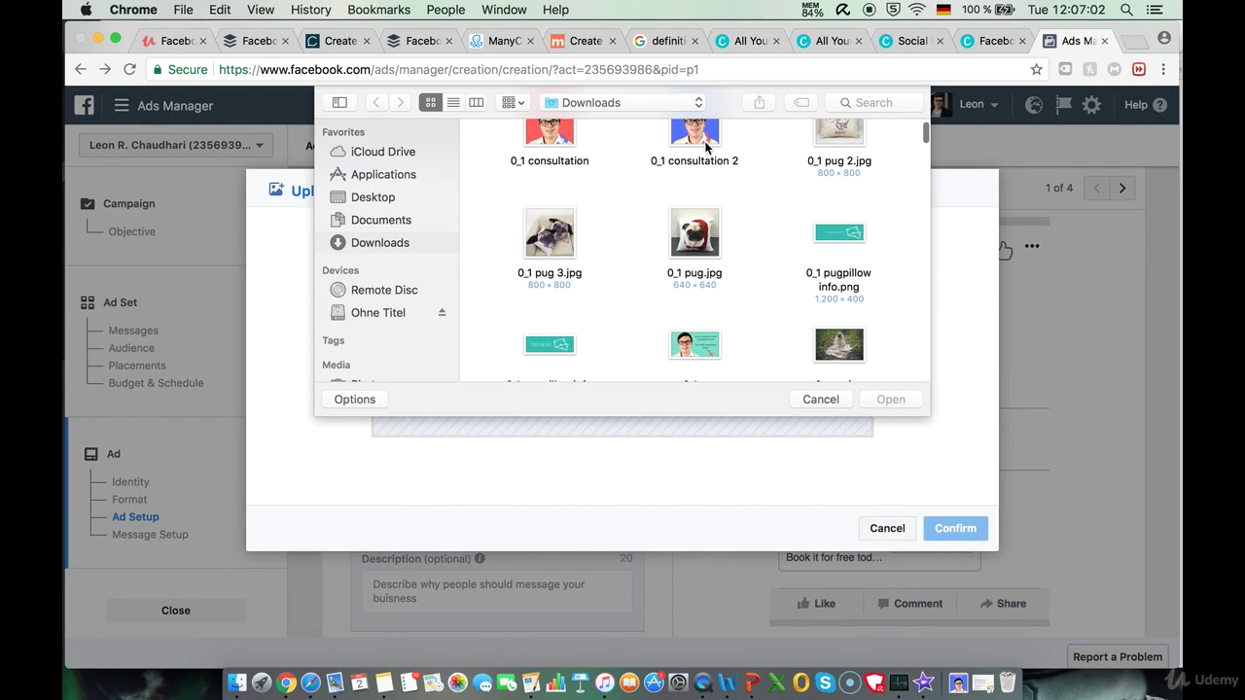
pyautogui.click(701, 141)
pyautogui.click(890, 400)
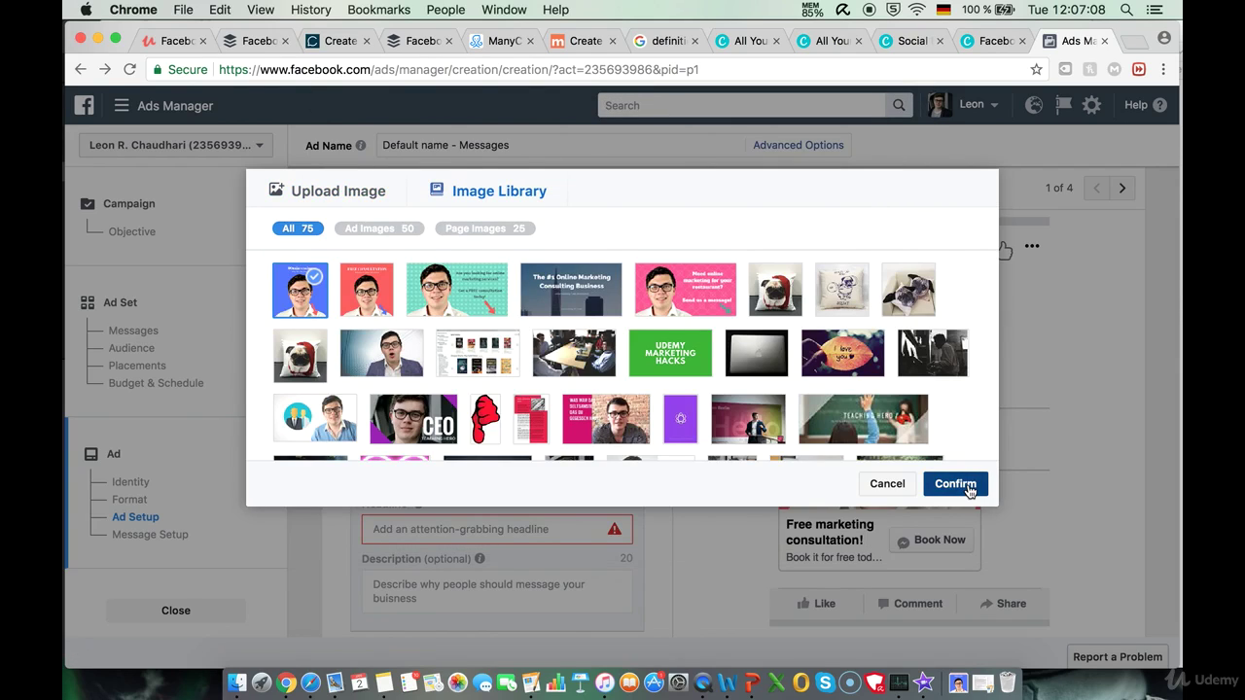
pyautogui.click(955, 484)
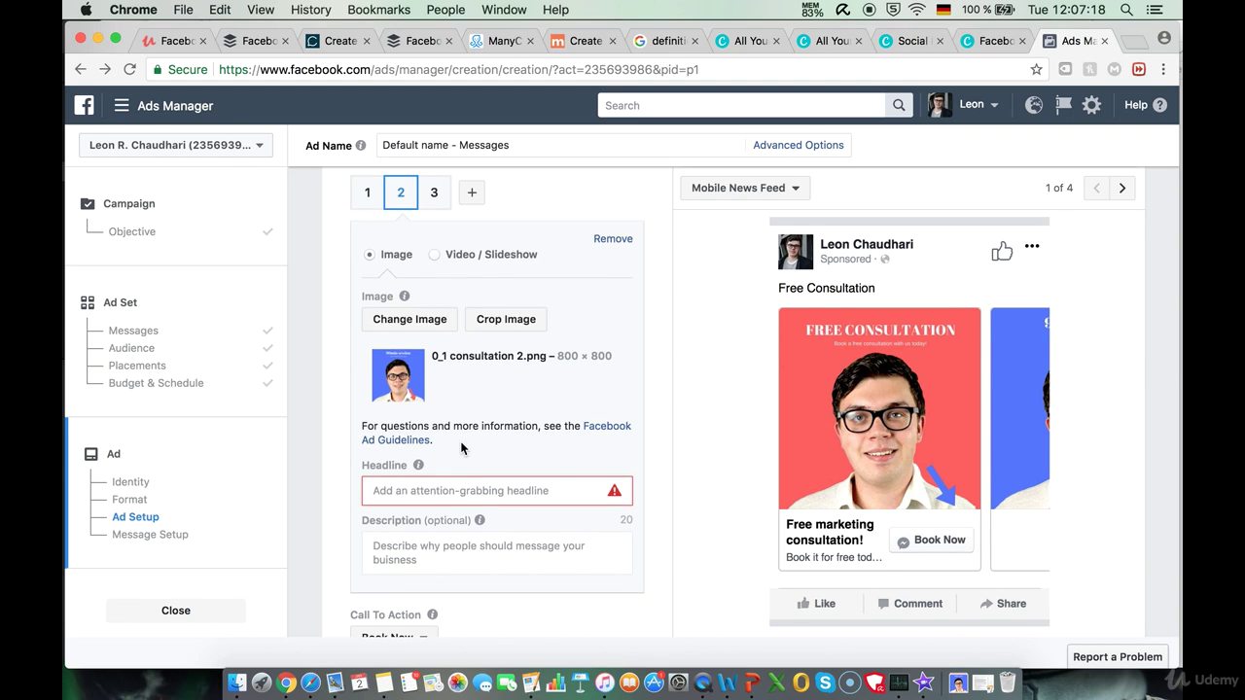
# Step: Give the second card the headline "90min PREMIUM consultation" and the description "Book it now..."
pyautogui.scroll(-1, 467, 447)
pyautogui.click(486, 459)
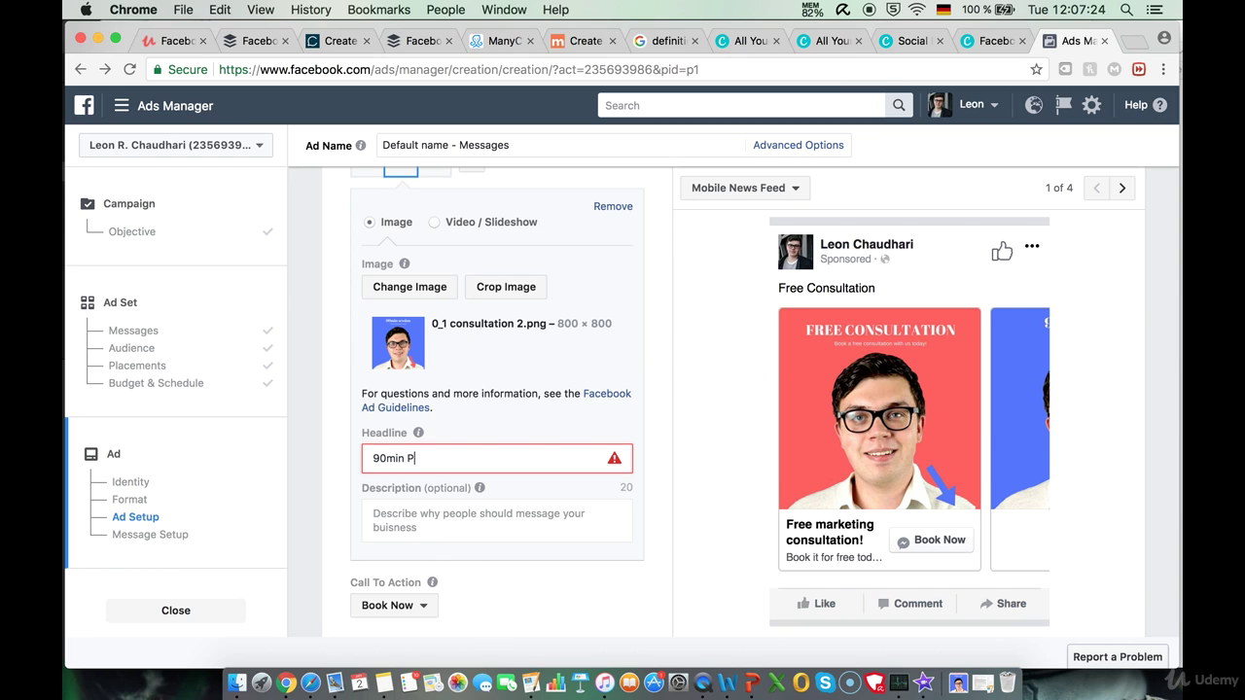
pyautogui.write('90min PREMIUM C')
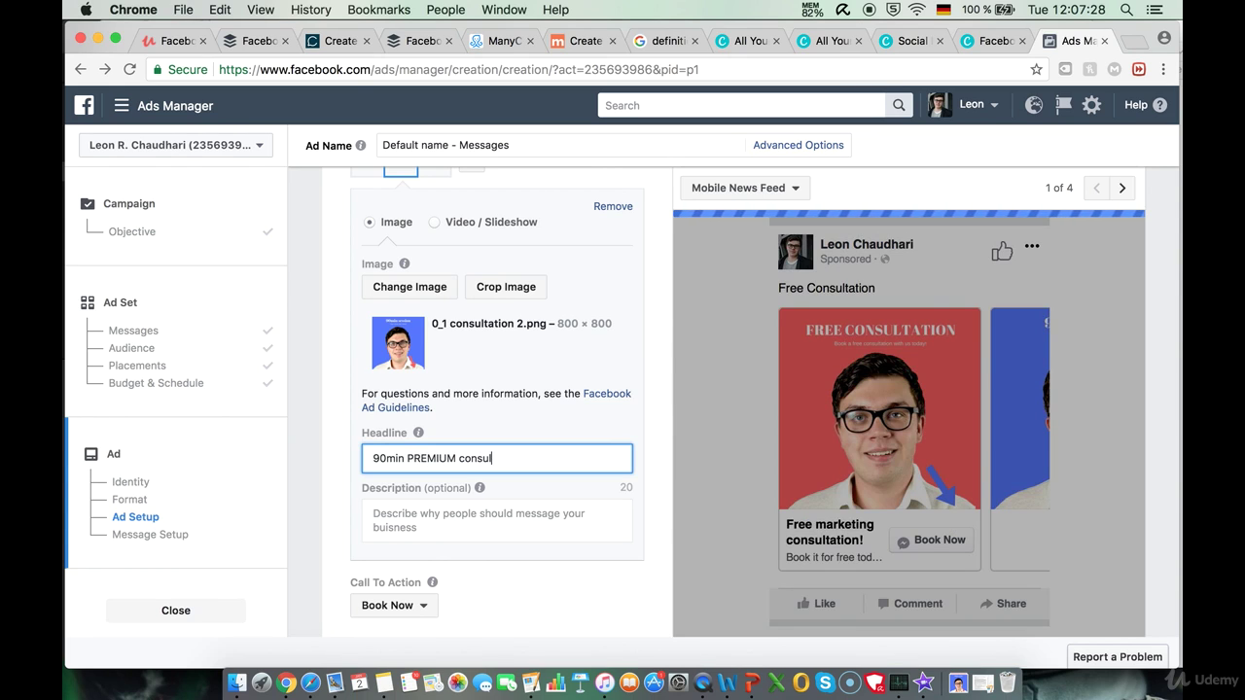
pyautogui.click(407, 512)
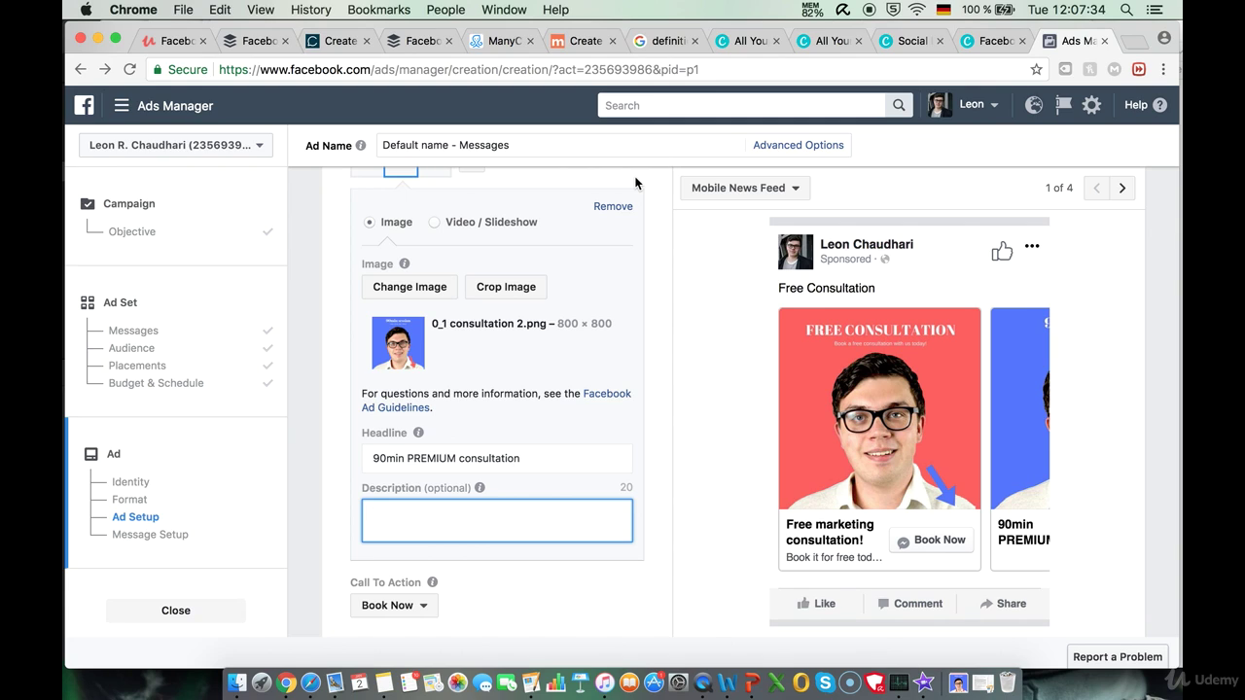
pyautogui.write('Book it now...')
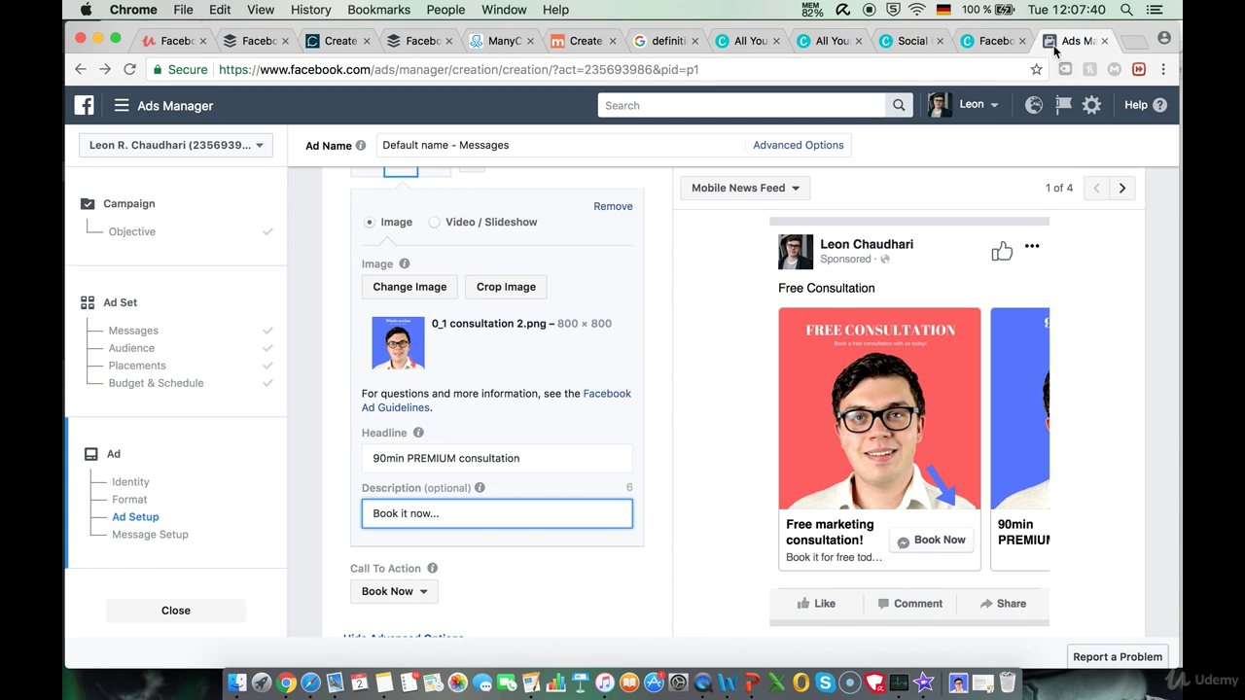
# Step: Switch to Canva, leave the finished 90min session design and create a new blank Social Media design
pyautogui.click(994, 40)
pyautogui.click(912, 40)
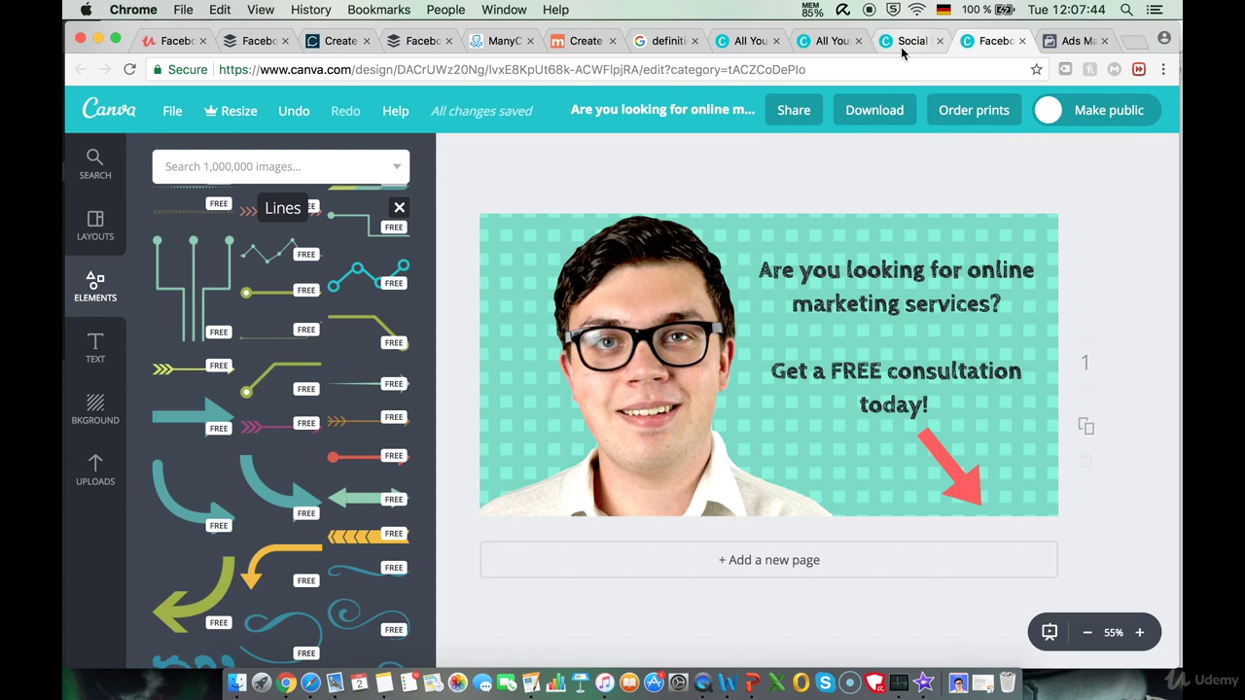
pyautogui.click(421, 170)
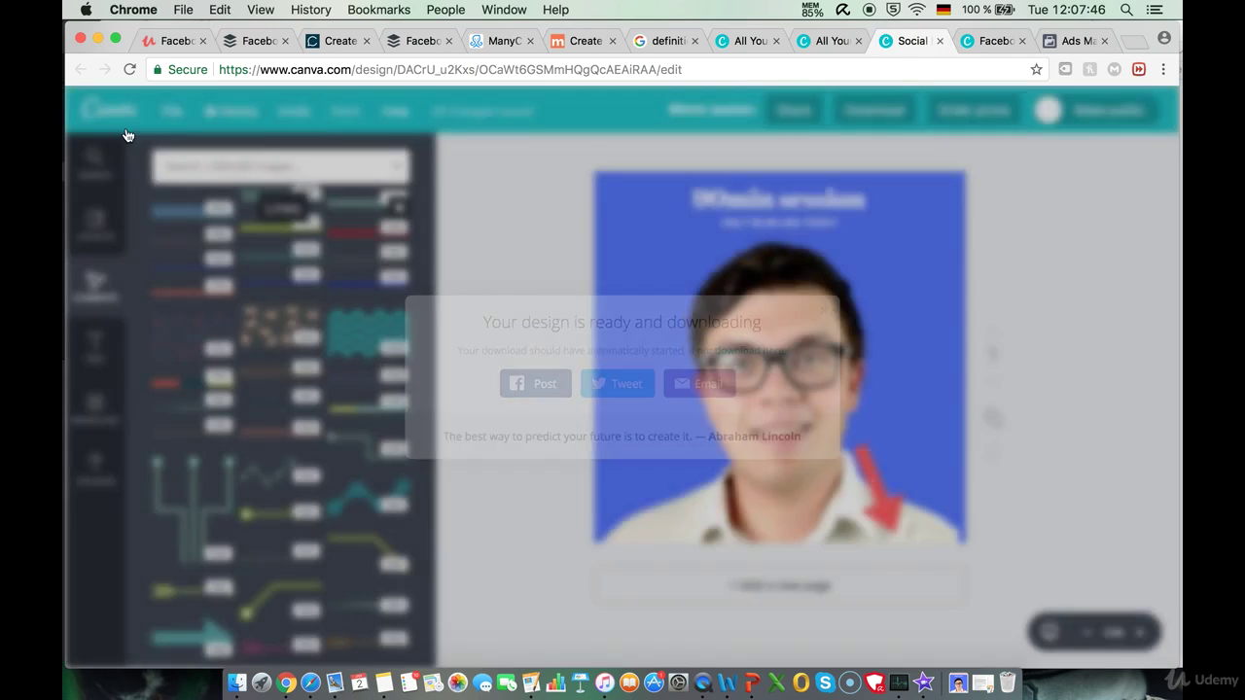
pyautogui.click(112, 117)
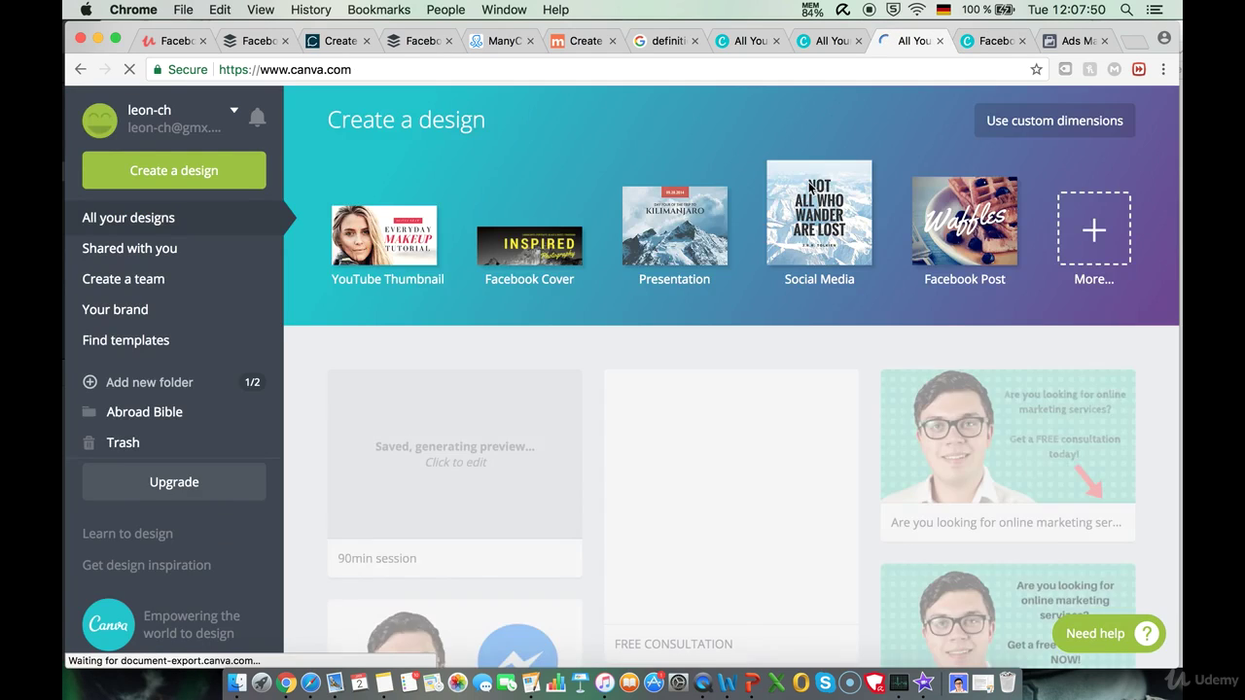
pyautogui.click(808, 235)
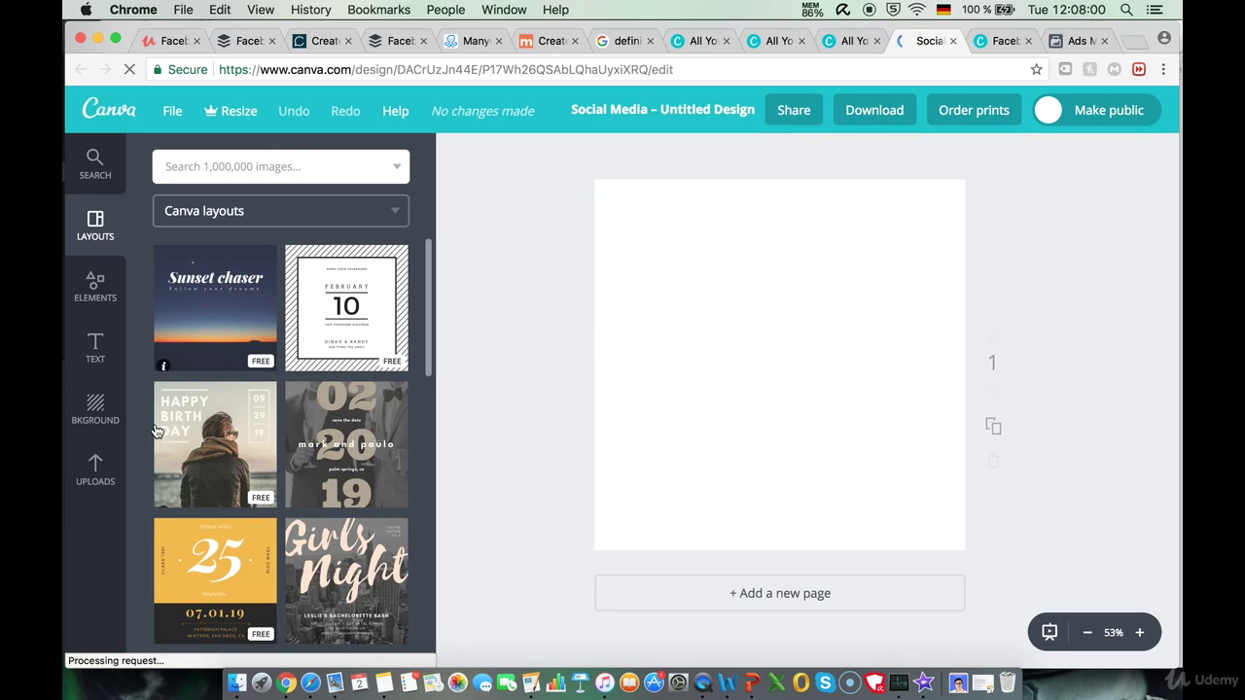
# Step: Place the uploaded portrait cutout along the bottom edge of the blank design and make the background green
pyautogui.click(98, 452)
pyautogui.scroll(-5, 282, 438)
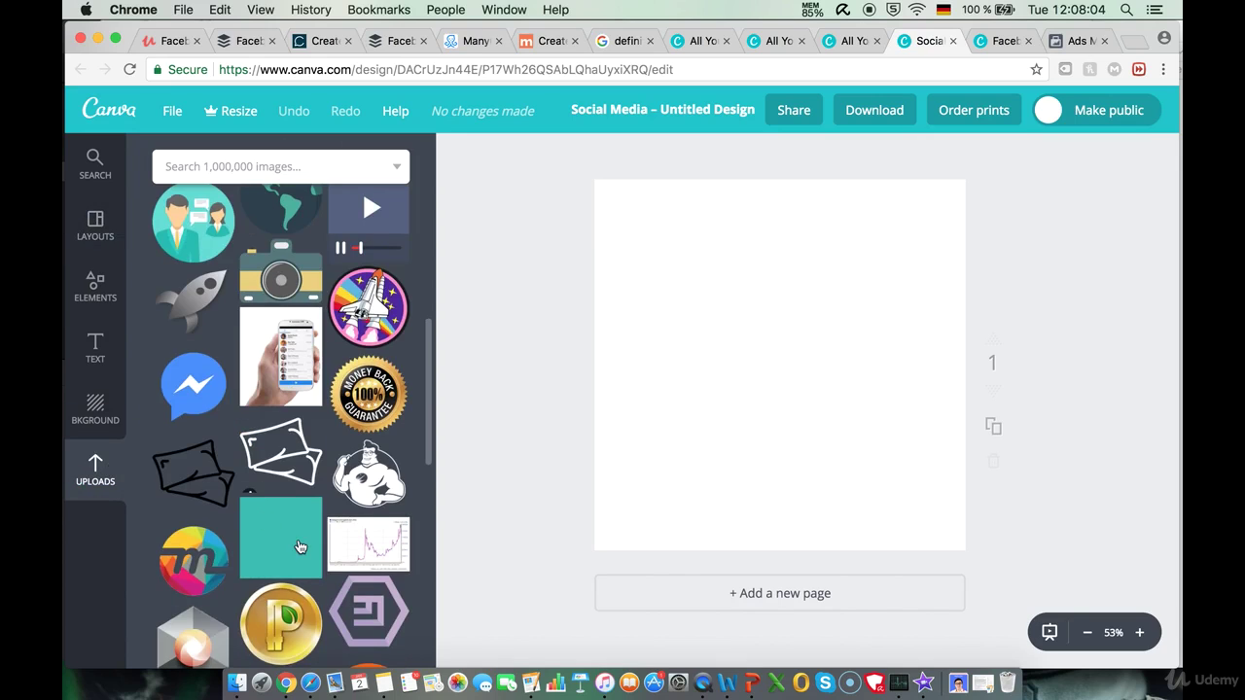
pyautogui.scroll(-5, 289, 541)
pyautogui.moveTo(196, 544); pyautogui.dragTo(775, 417)
pyautogui.click(1109, 257)
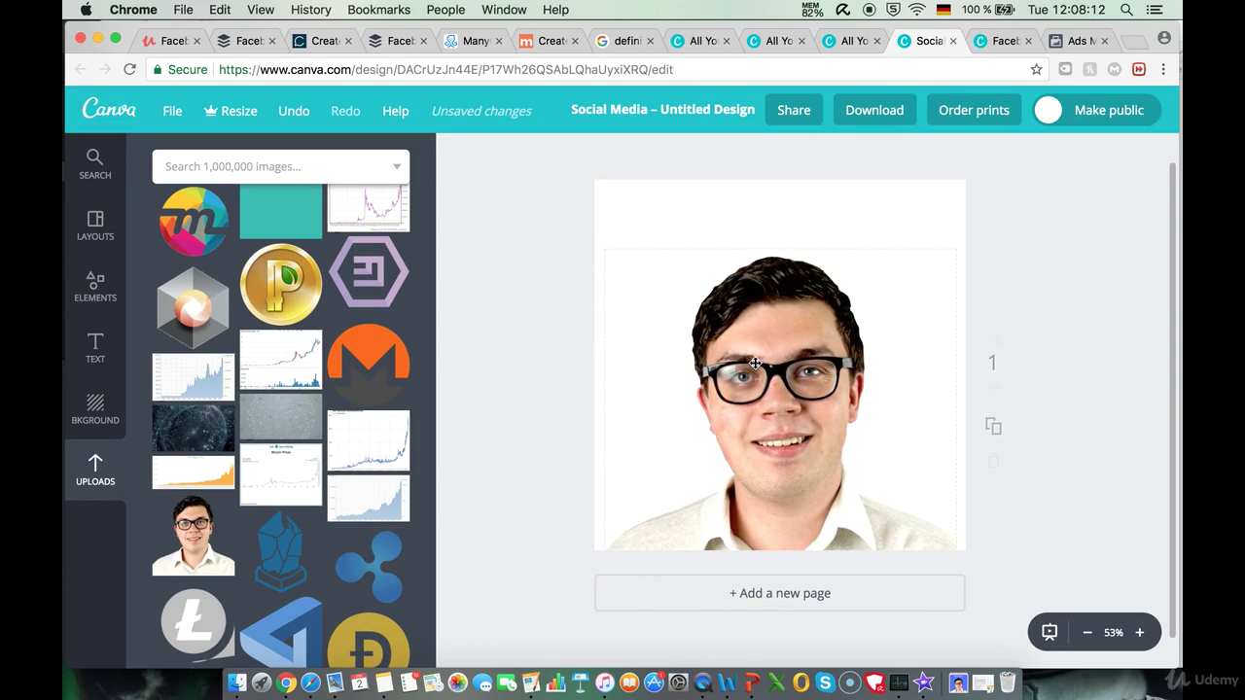
pyautogui.click(95, 409)
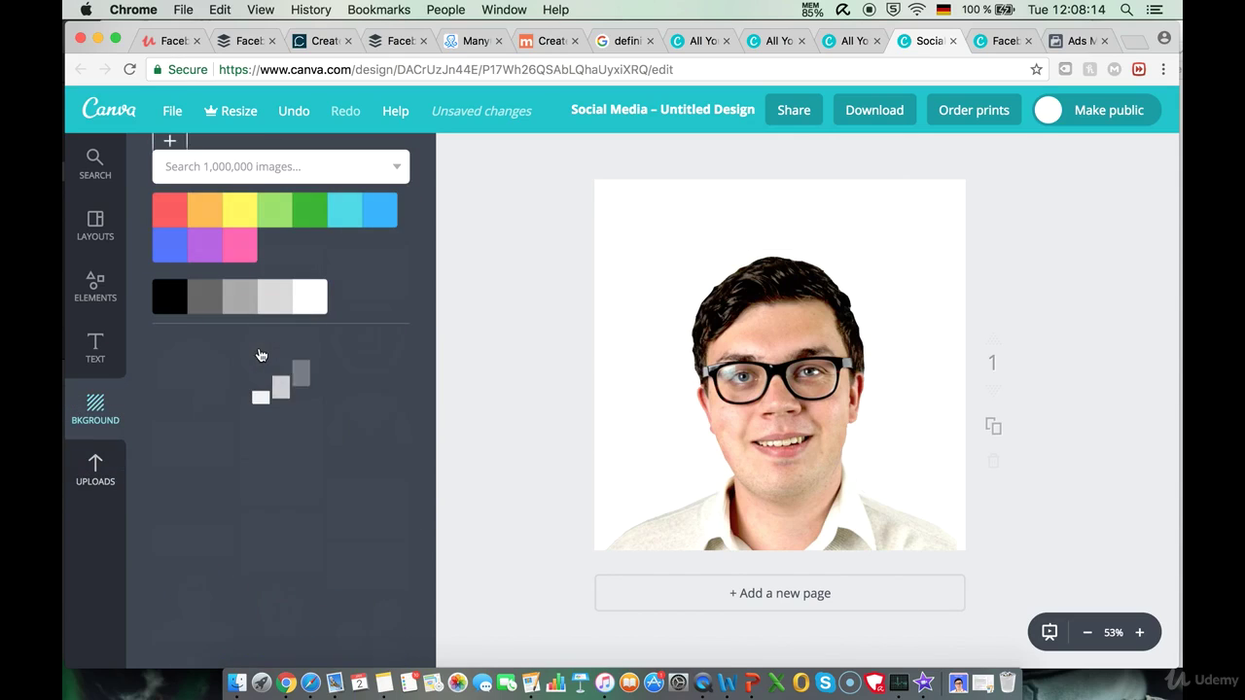
pyautogui.click(309, 305)
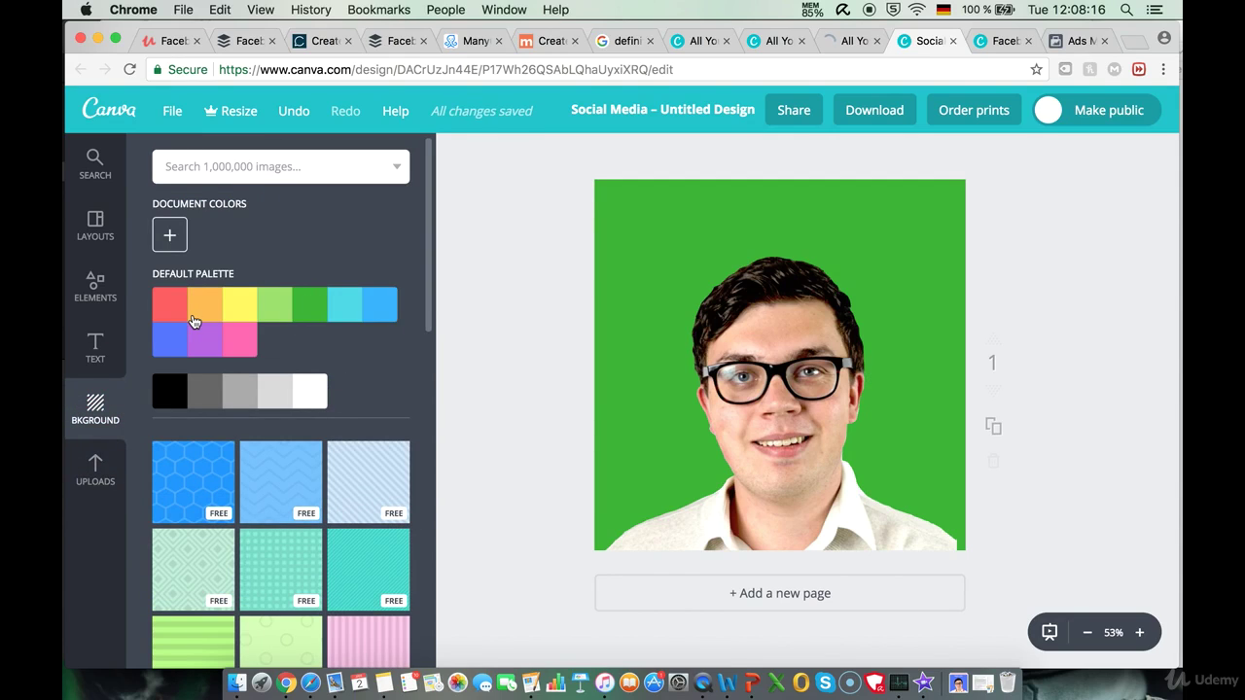
# Step: Add a heading reading "PREMIUM WEEKEND SESSION" centred above the portrait
pyautogui.click(98, 355)
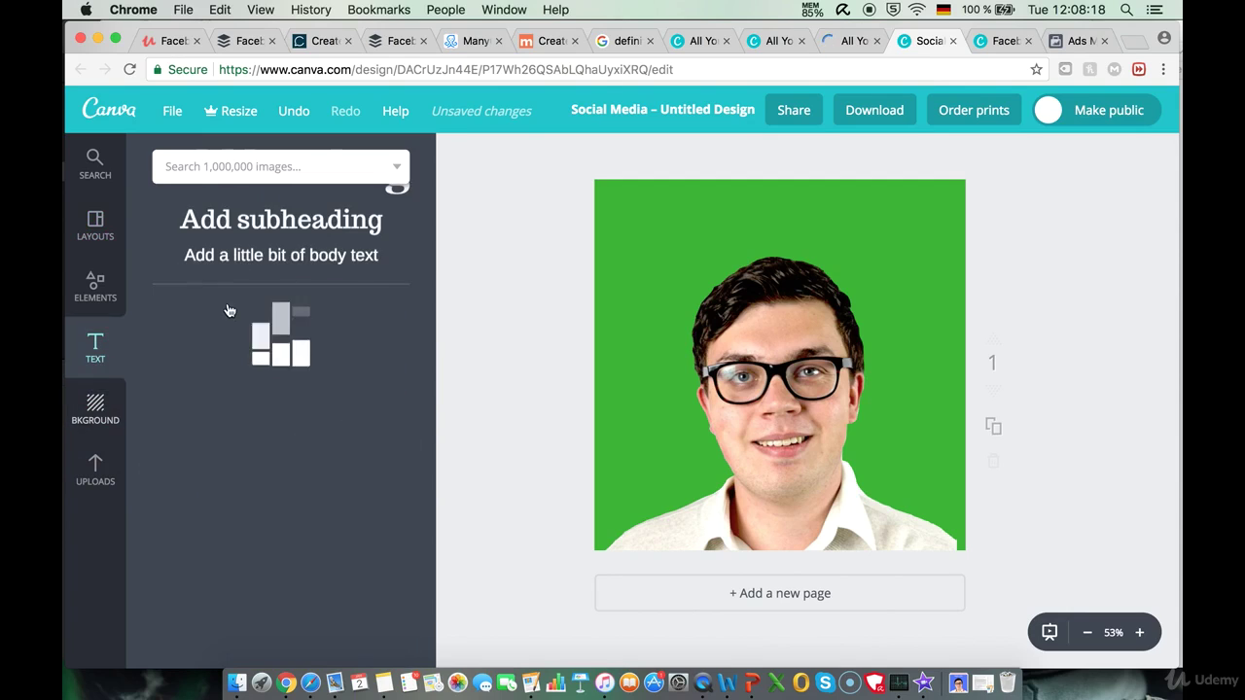
pyautogui.moveTo(248, 261); pyautogui.dragTo(780, 194)
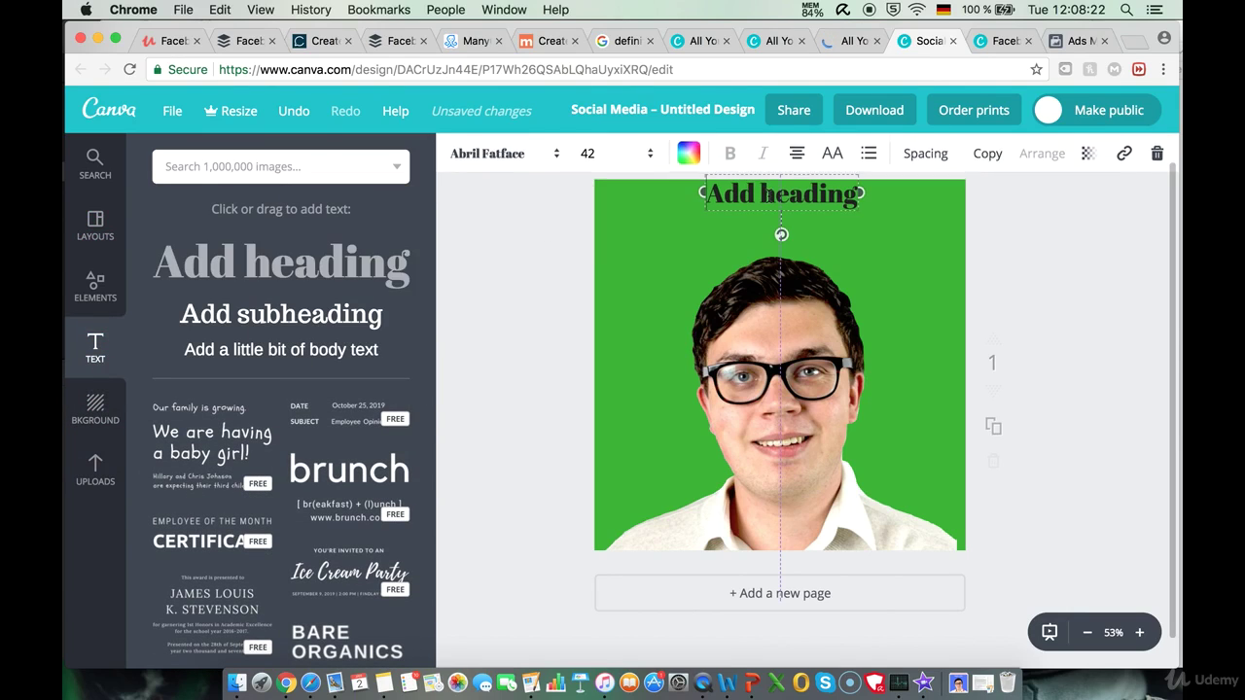
pyautogui.click(780, 195)
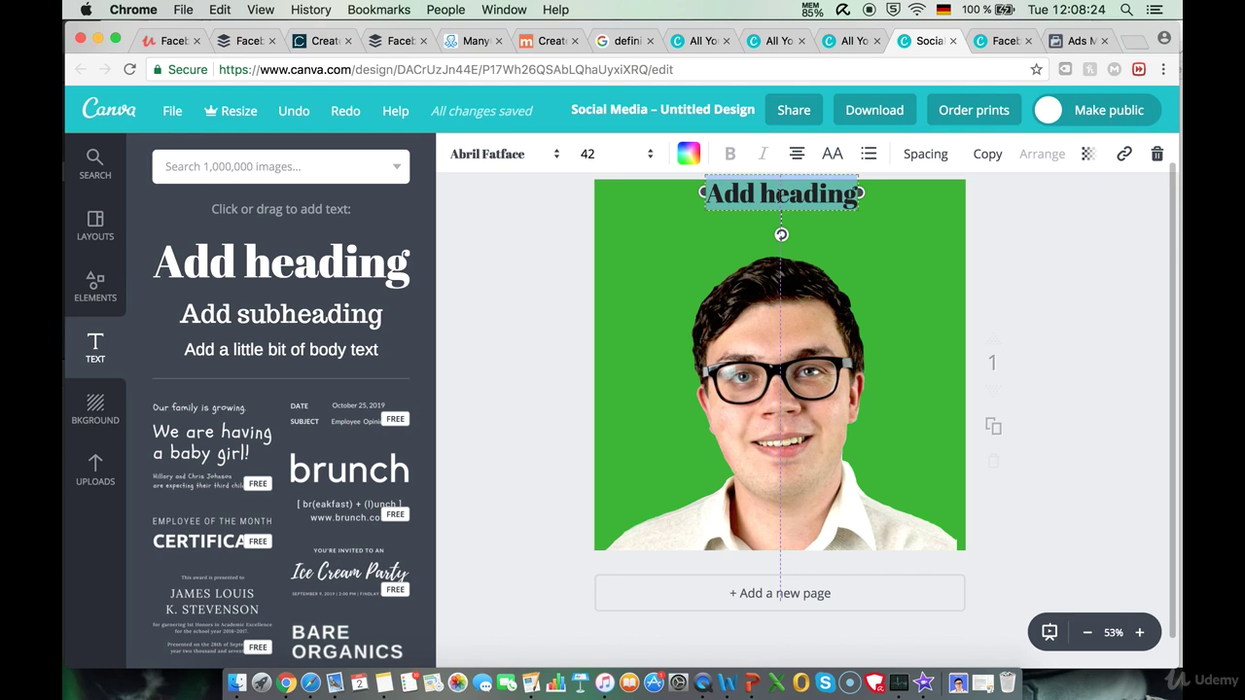
pyautogui.write('PREMIUM WEEKEDN')
pyautogui.press('BackSpace')
pyautogui.press('BackSpace')
pyautogui.write('ND SESSI')
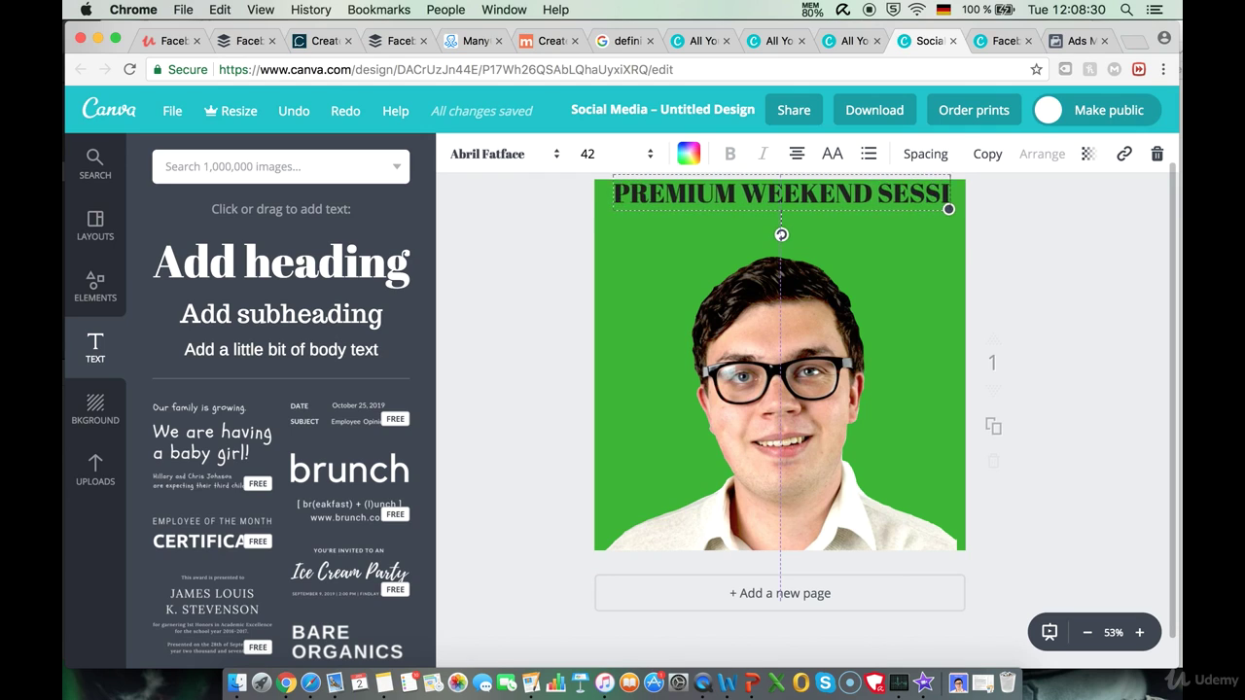
pyautogui.write('ON')
# Step: Make the heading white, widen its box to fit one line, set the font size to 36 and centre it slightly lower
pyautogui.press('super+a')
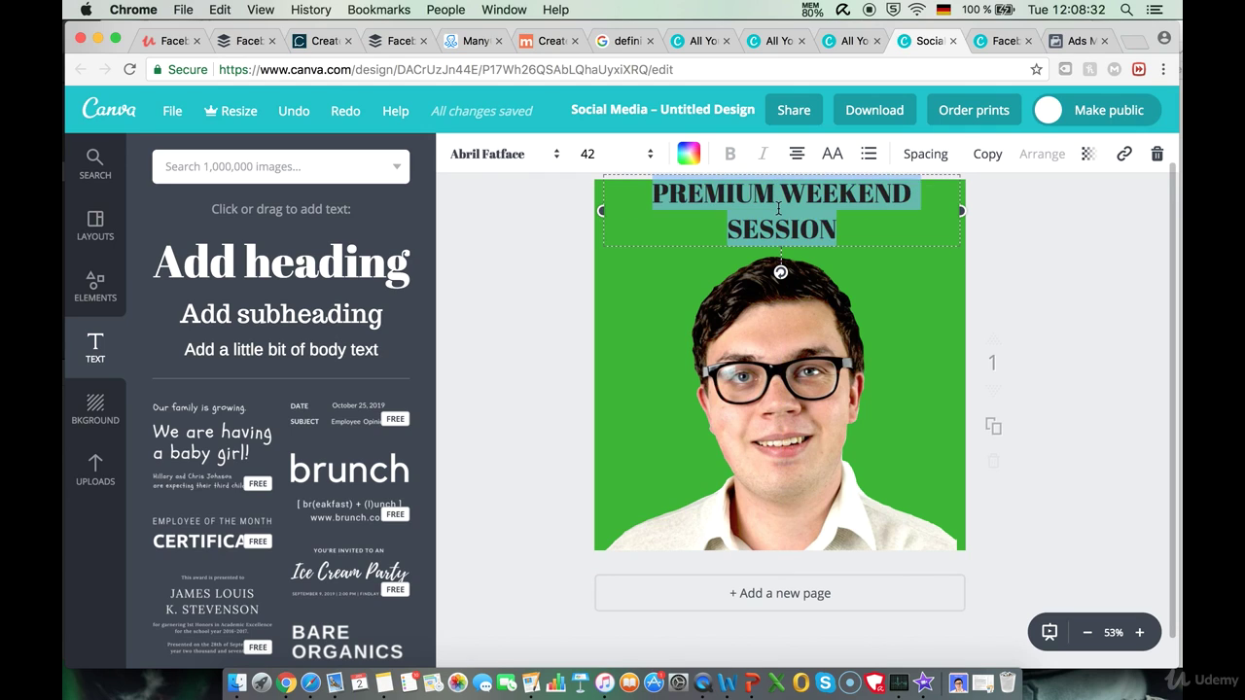
pyautogui.click(688, 154)
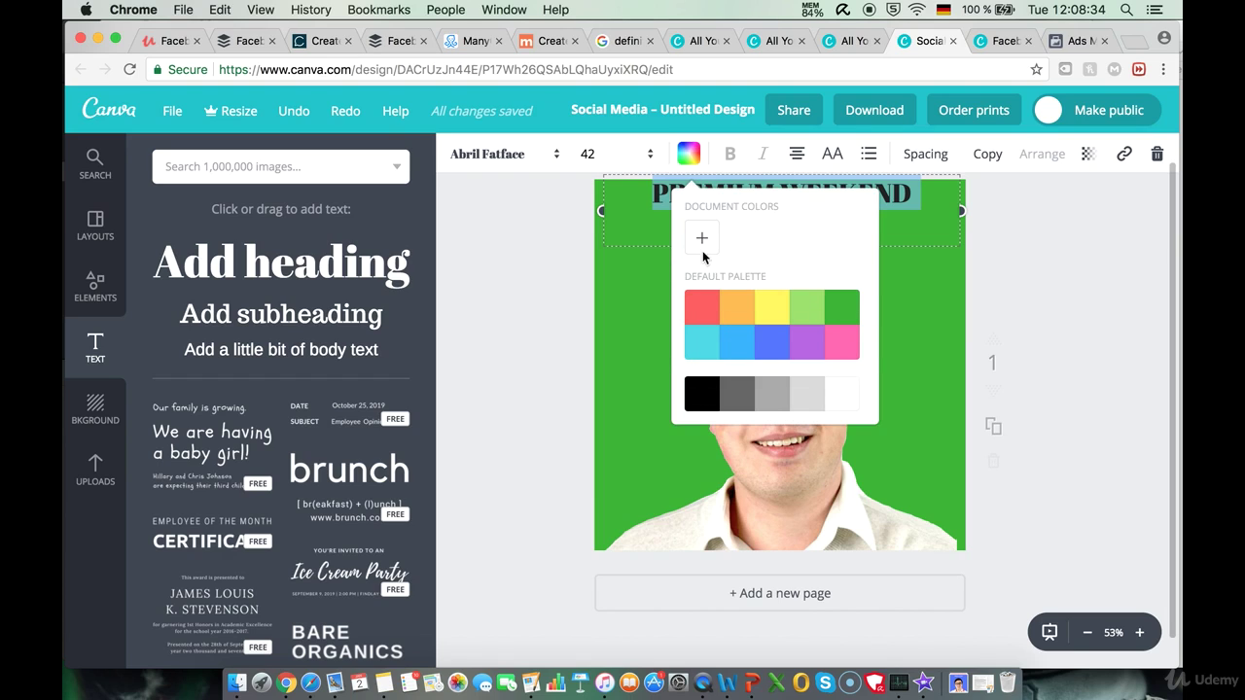
pyautogui.click(843, 394)
pyautogui.moveTo(600, 211)
pyautogui.mouseDown()
pyautogui.moveTo(546, 213)
pyautogui.moveTo(581, 211)
pyautogui.mouseUp()
pyautogui.doubleClick(657, 191)
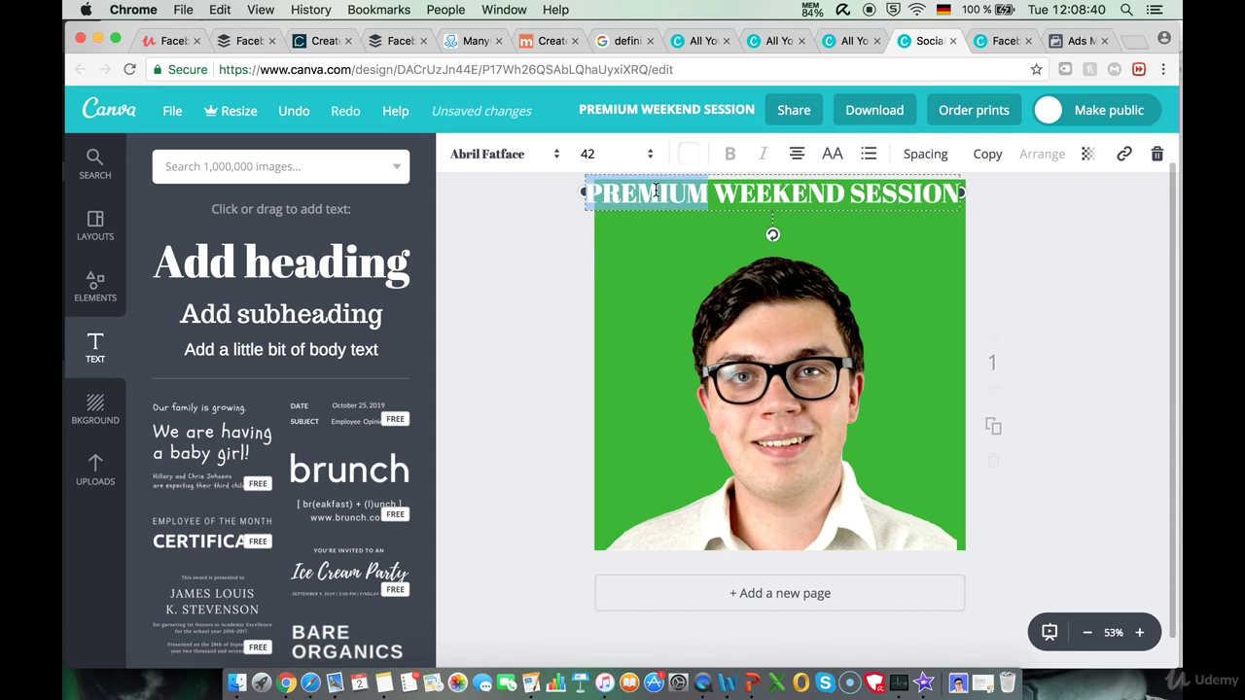
pyautogui.tripleClick(660, 189)
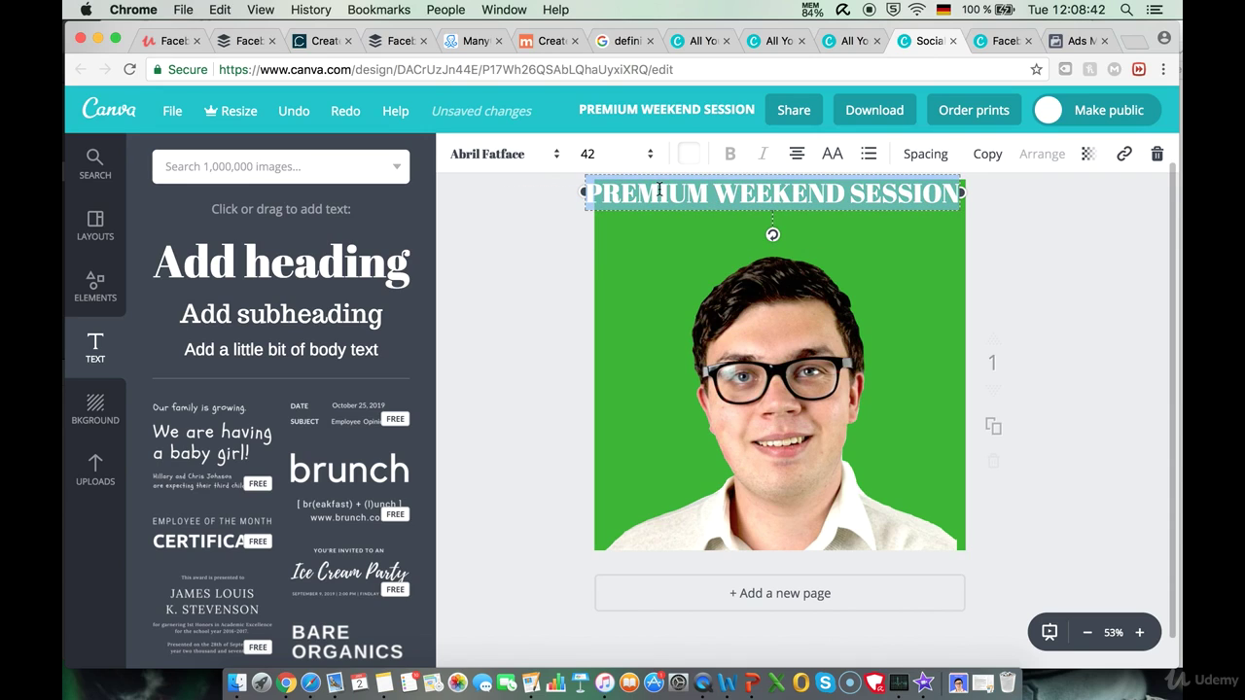
pyautogui.click(587, 154)
pyautogui.click(603, 348)
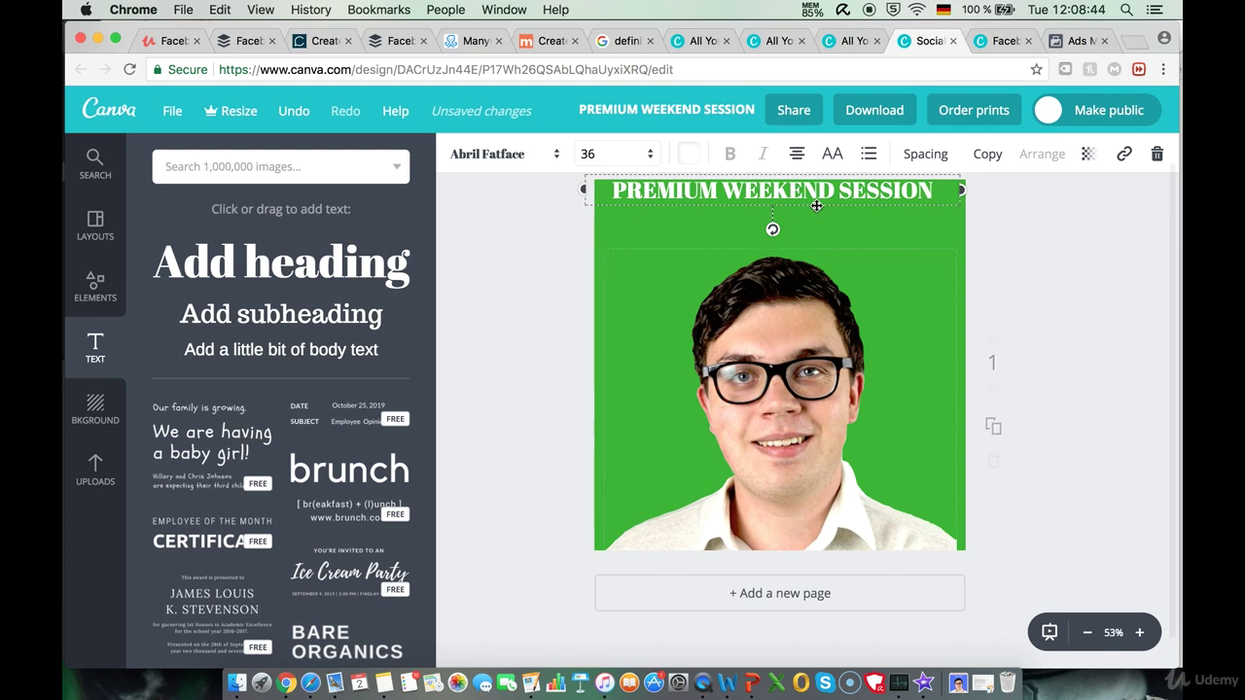
pyautogui.moveTo(792, 213); pyautogui.dragTo(799, 226)
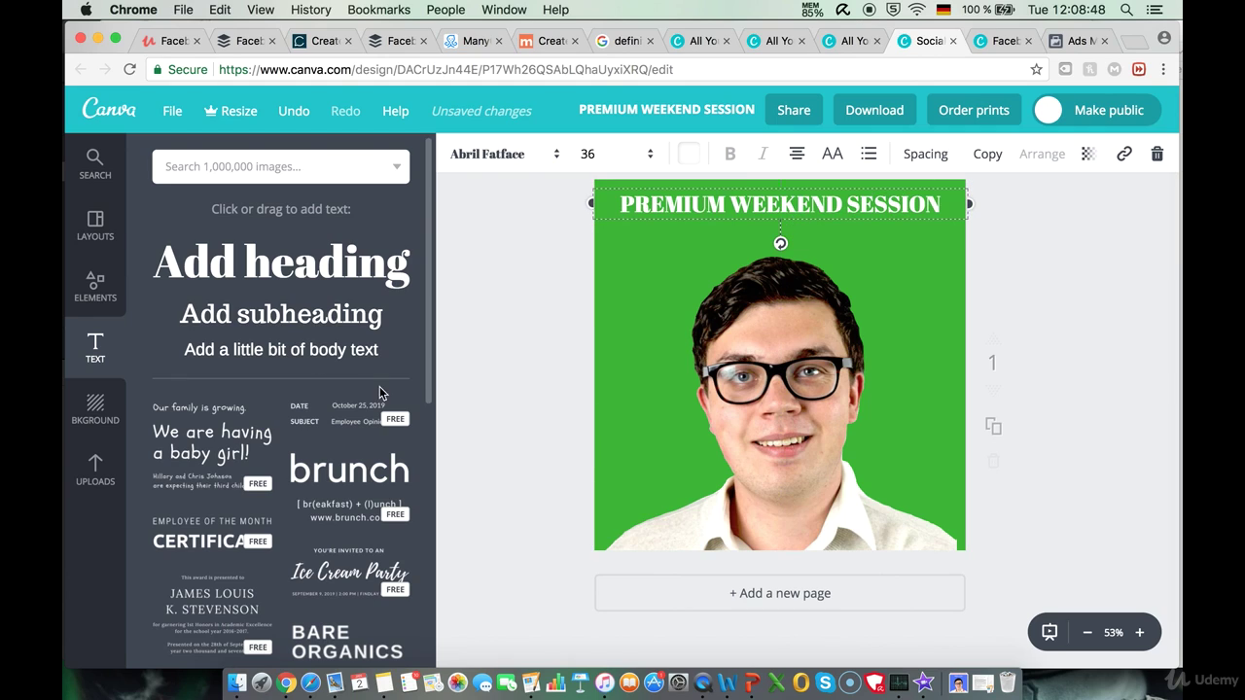
# Step: Add white body text "ONLY 999 USD if you book today" centred directly beneath the heading
pyautogui.moveTo(271, 349); pyautogui.dragTo(781, 222)
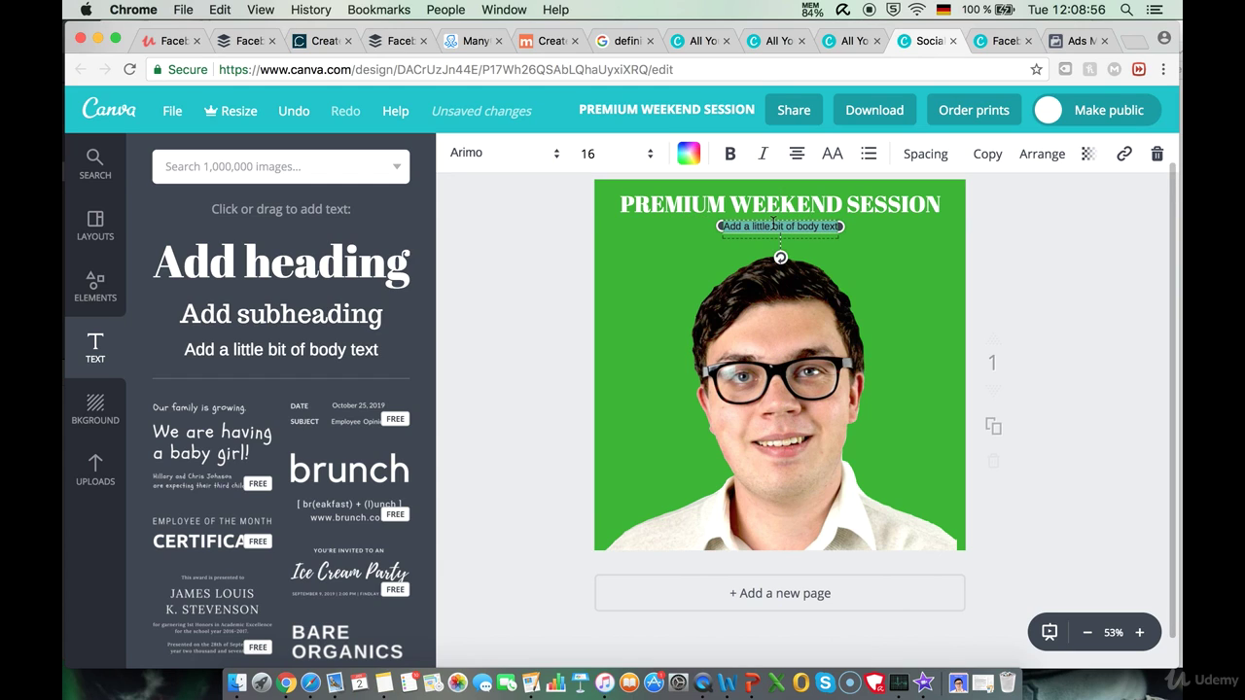
pyautogui.write('ONLY 999 USD')
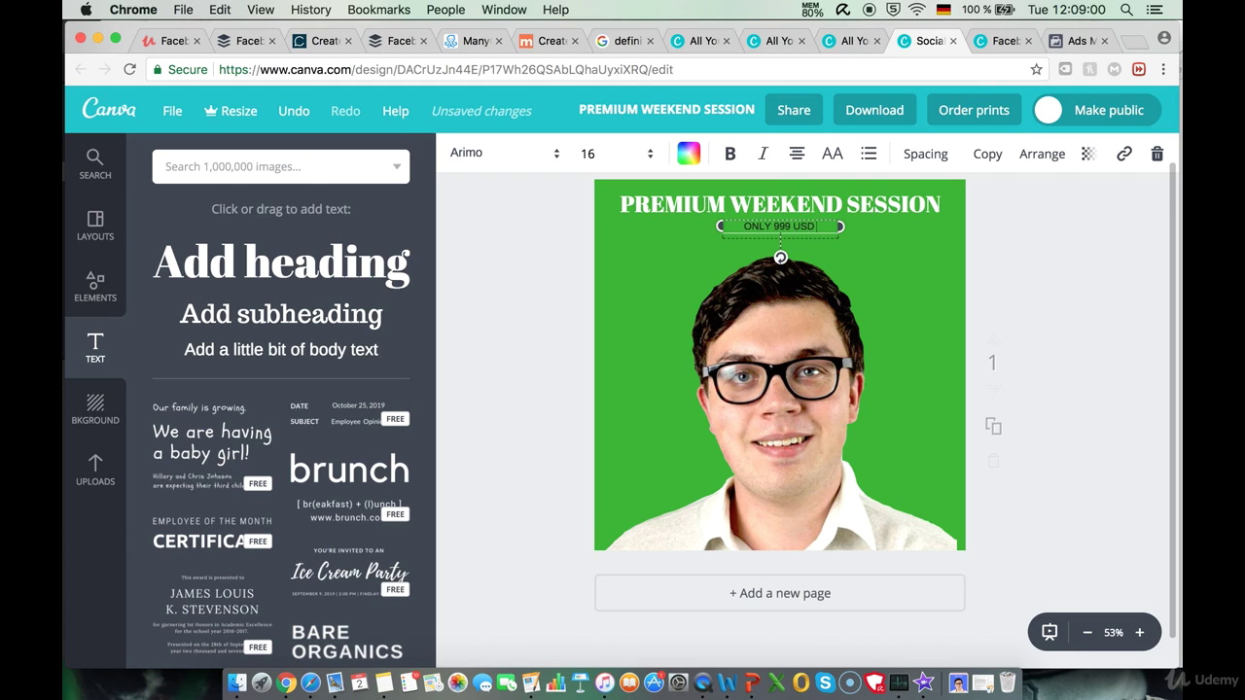
pyautogui.write(' if you book today')
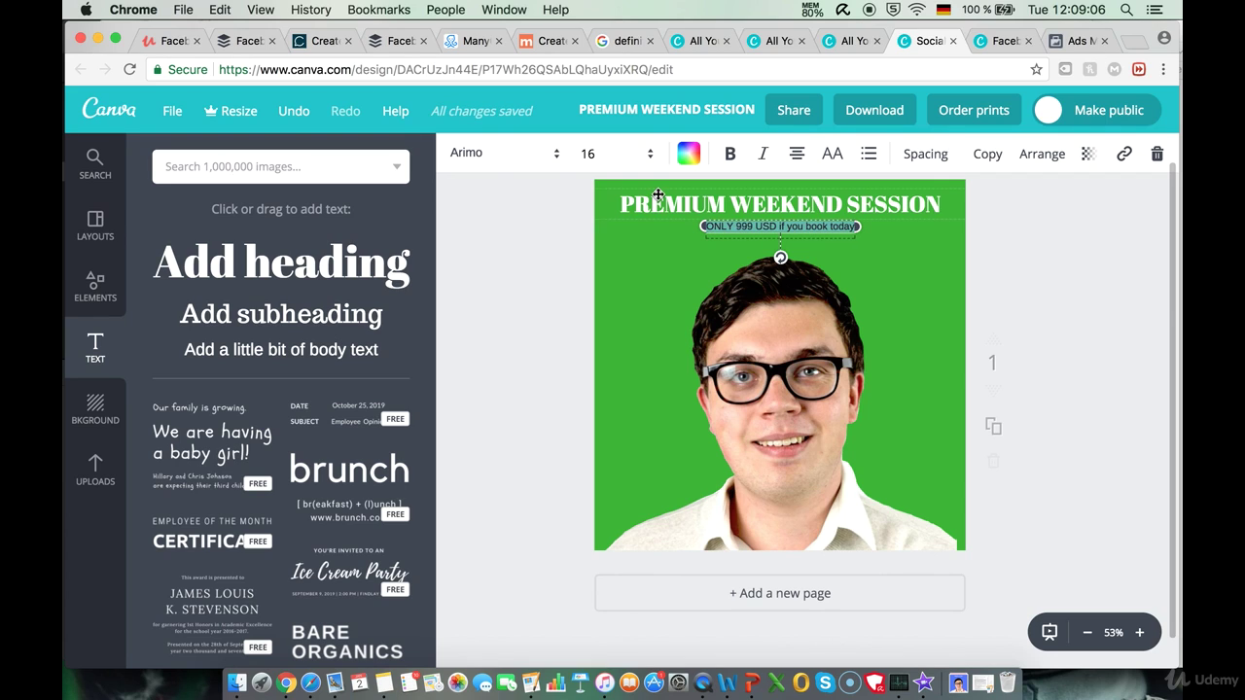
pyautogui.click(688, 153)
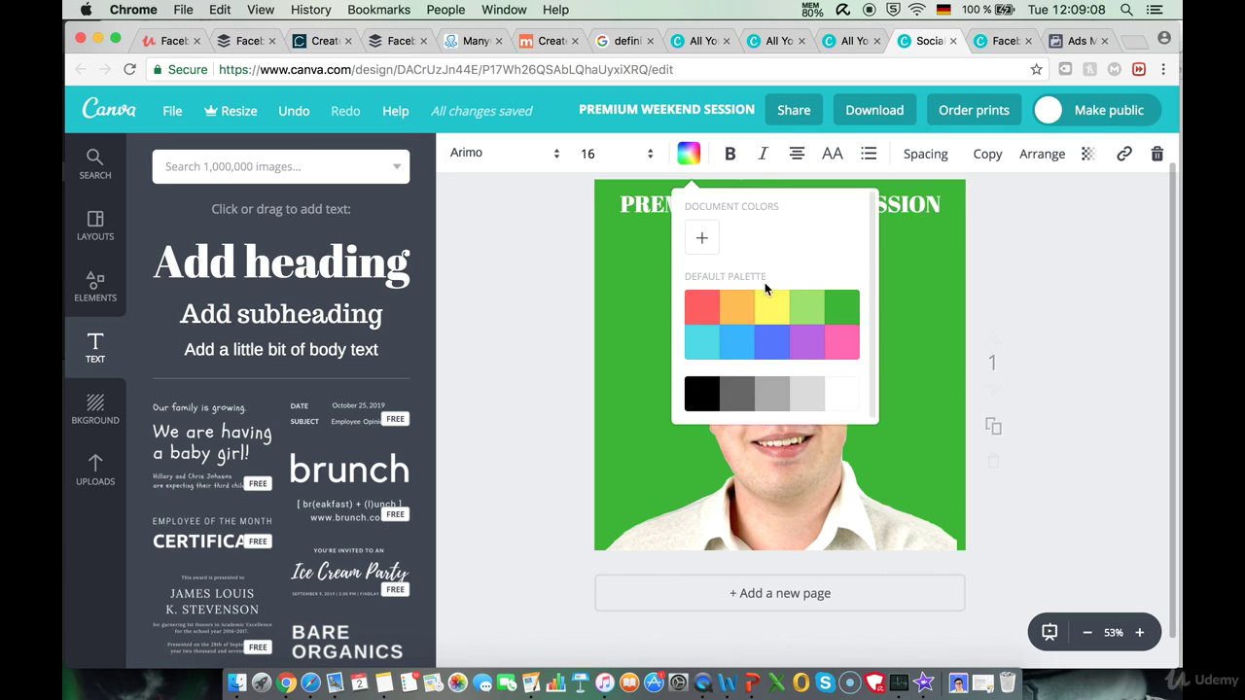
pyautogui.click(840, 390)
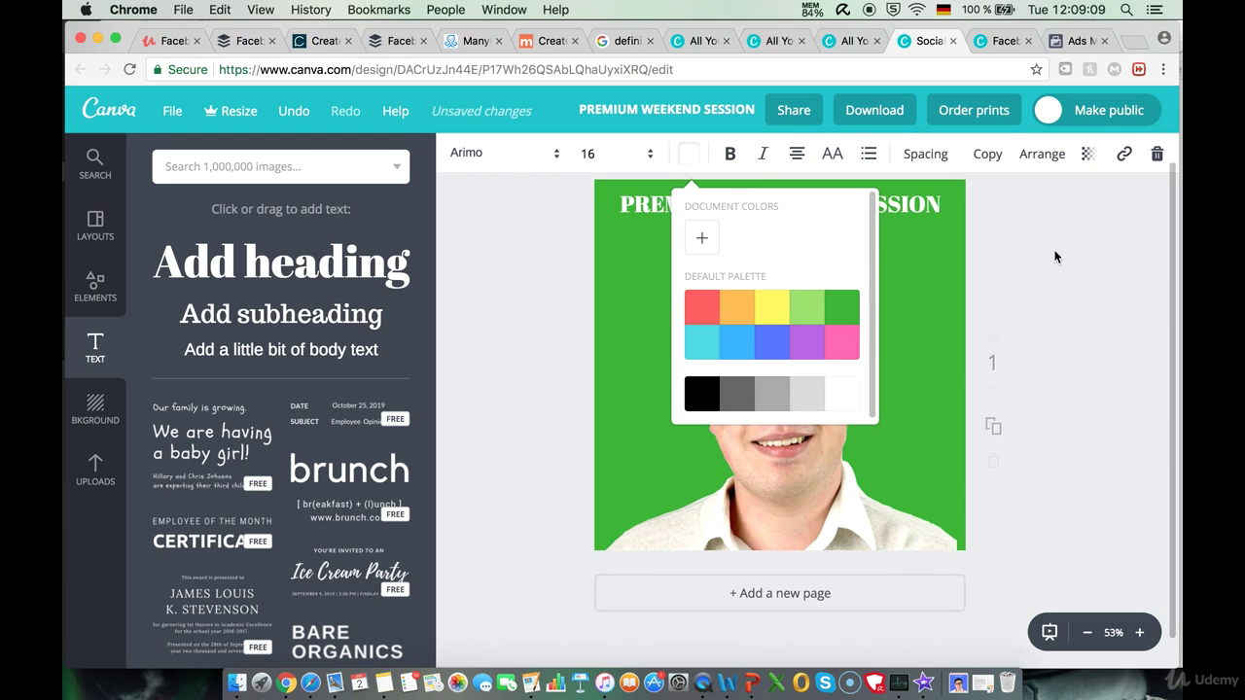
pyautogui.click(502, 261)
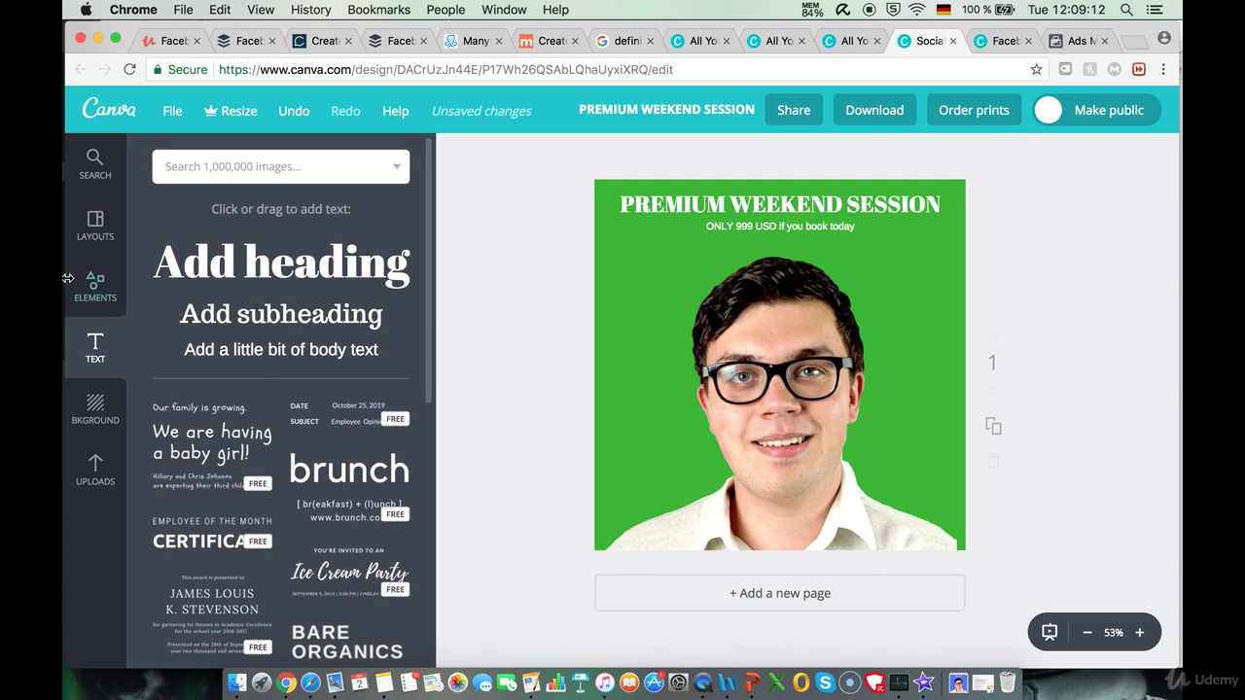
# Step: Add the thick straight arrow from the Lines elements, shrunk and rotated to point down at the image's lower-right corner
pyautogui.click(96, 292)
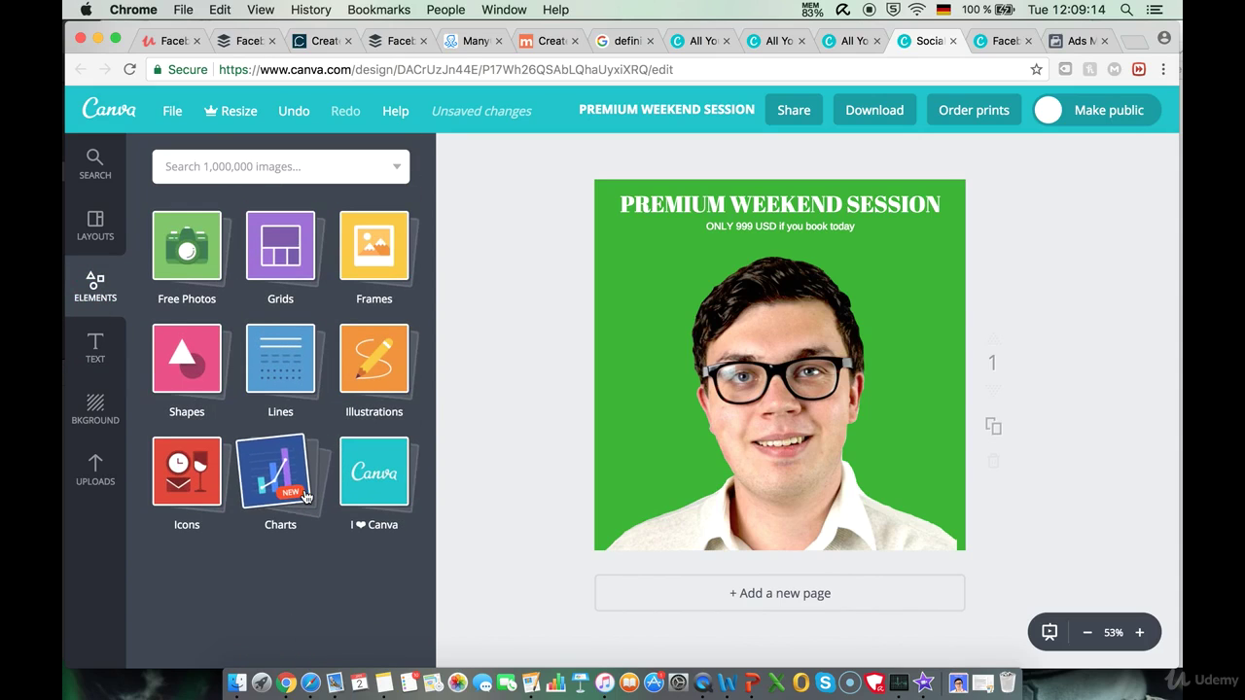
pyautogui.click(290, 375)
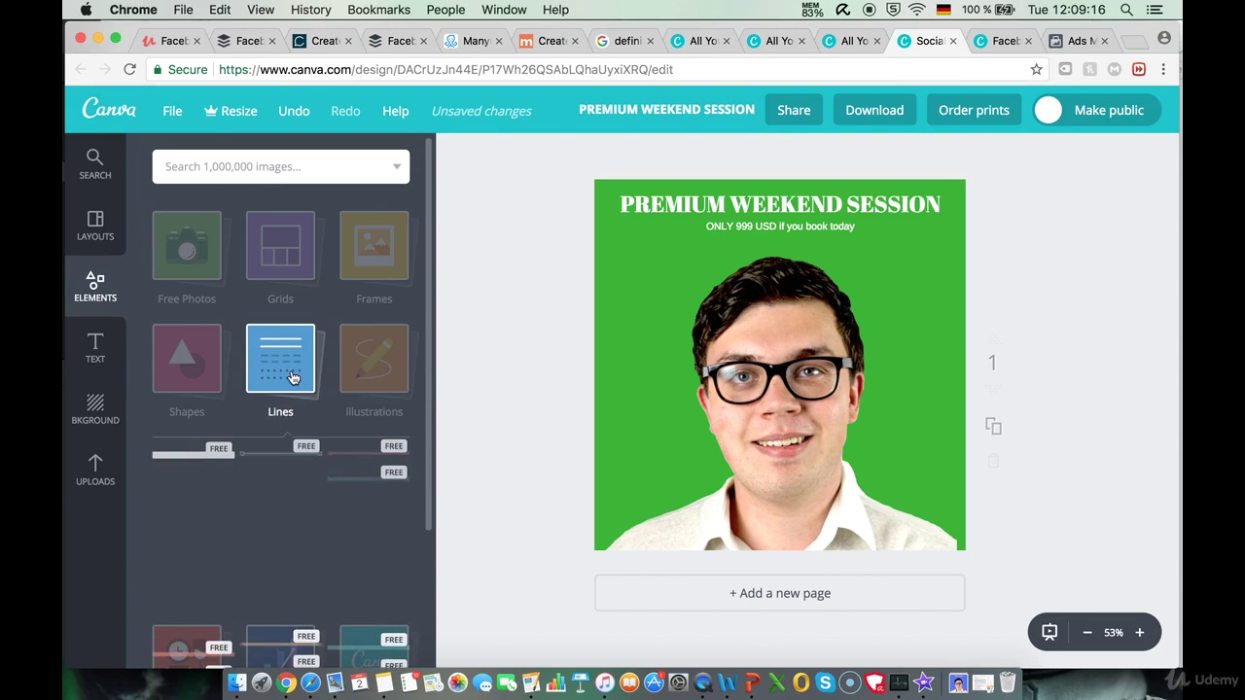
pyautogui.scroll(-3, 252, 457)
pyautogui.scroll(-5, 252, 459)
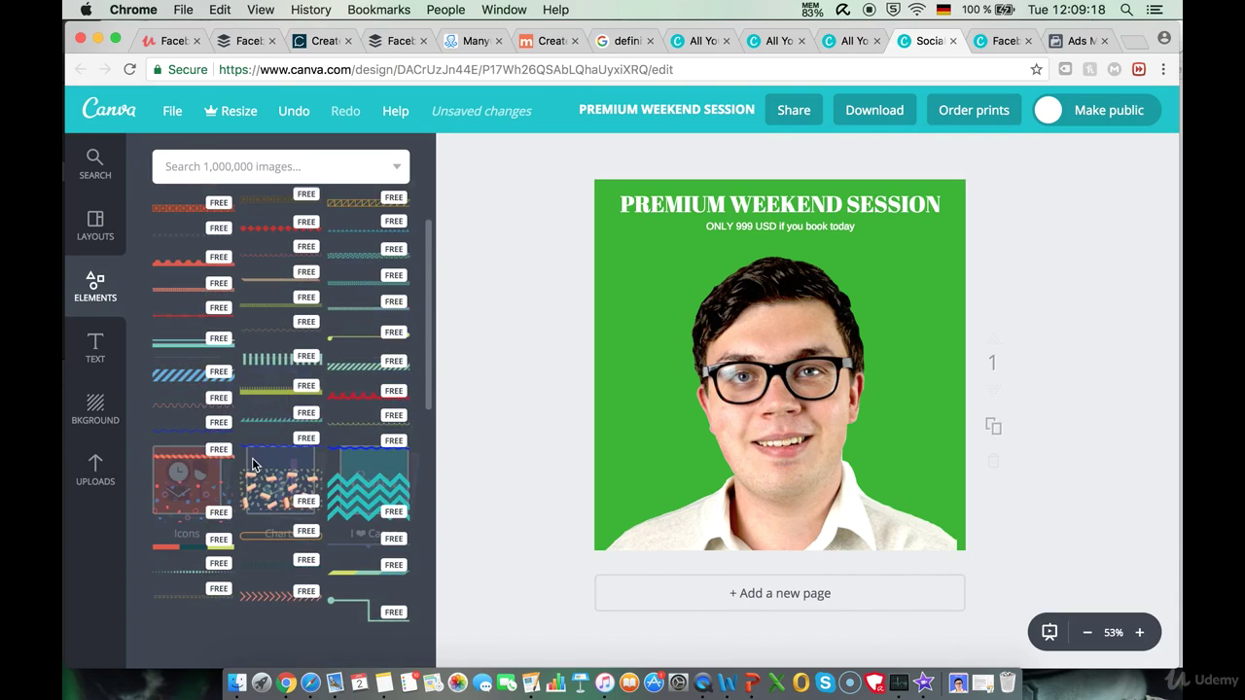
pyautogui.scroll(-2, 252, 465)
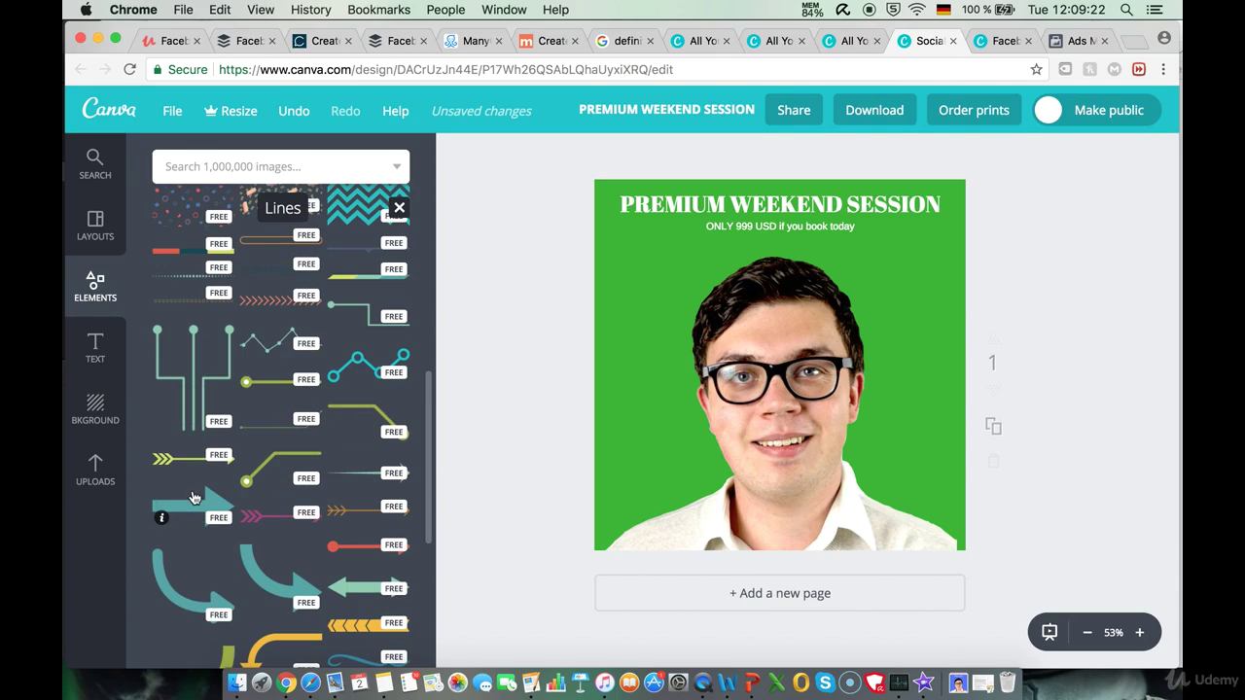
pyautogui.moveTo(162, 518); pyautogui.dragTo(860, 438)
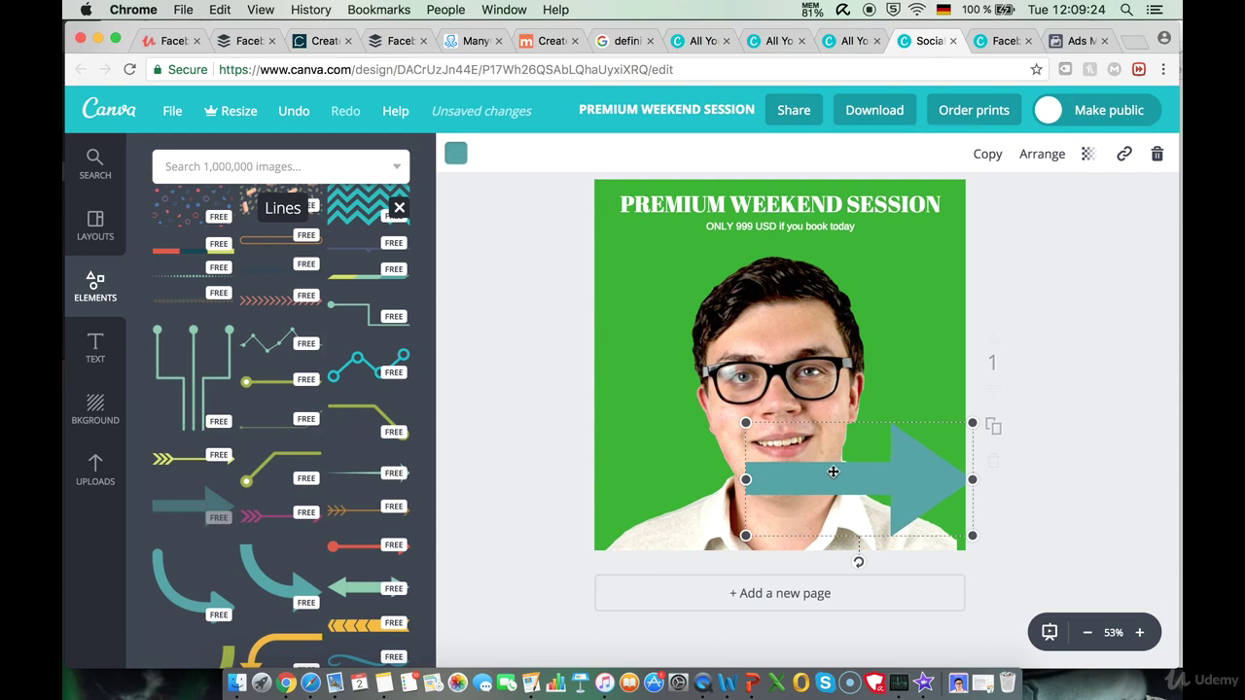
pyautogui.moveTo(860, 569); pyautogui.dragTo(781, 509)
pyautogui.moveTo(765, 393); pyautogui.dragTo(893, 502)
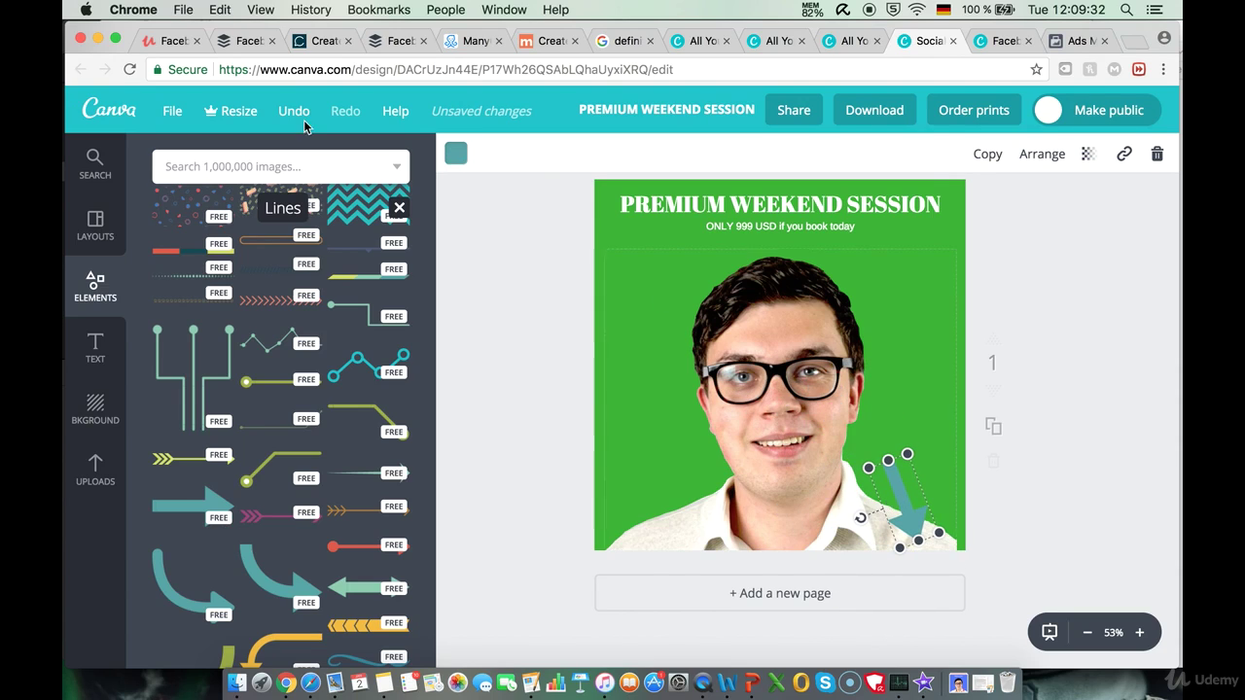
# Step: Recolour the arrow red and nudge it slightly to the left
pyautogui.click(455, 152)
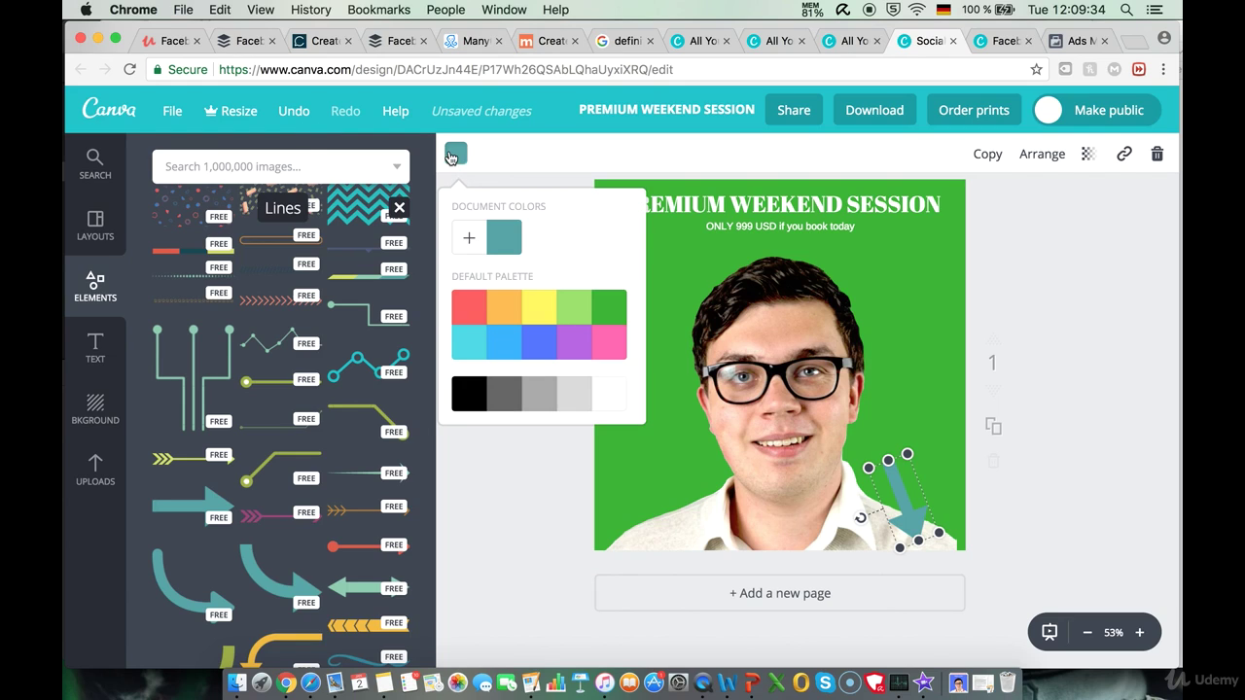
pyautogui.click(481, 325)
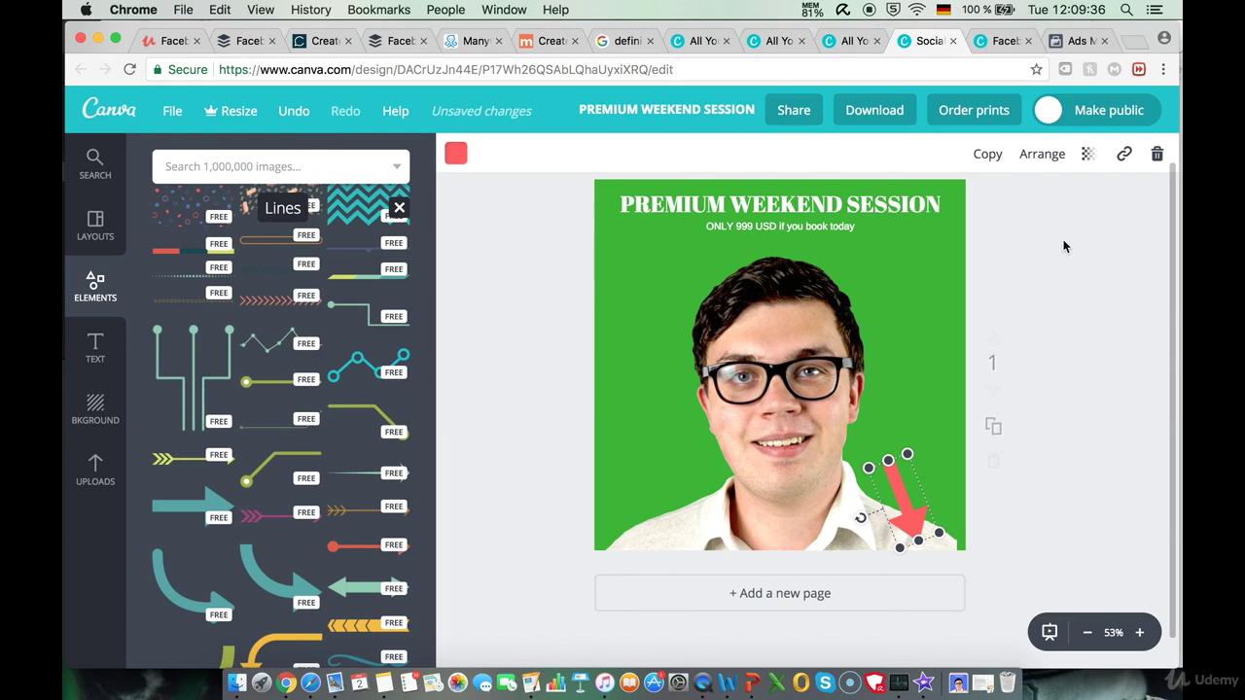
pyautogui.moveTo(896, 499); pyautogui.dragTo(884, 500)
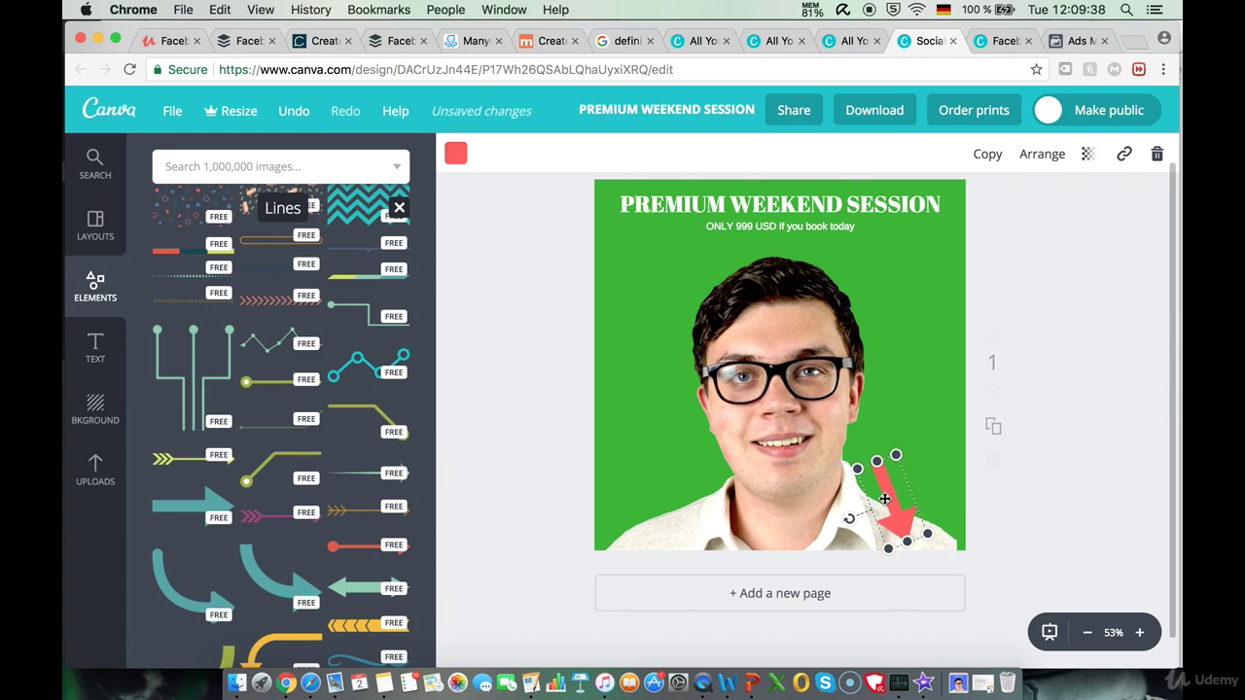
pyautogui.click(1082, 274)
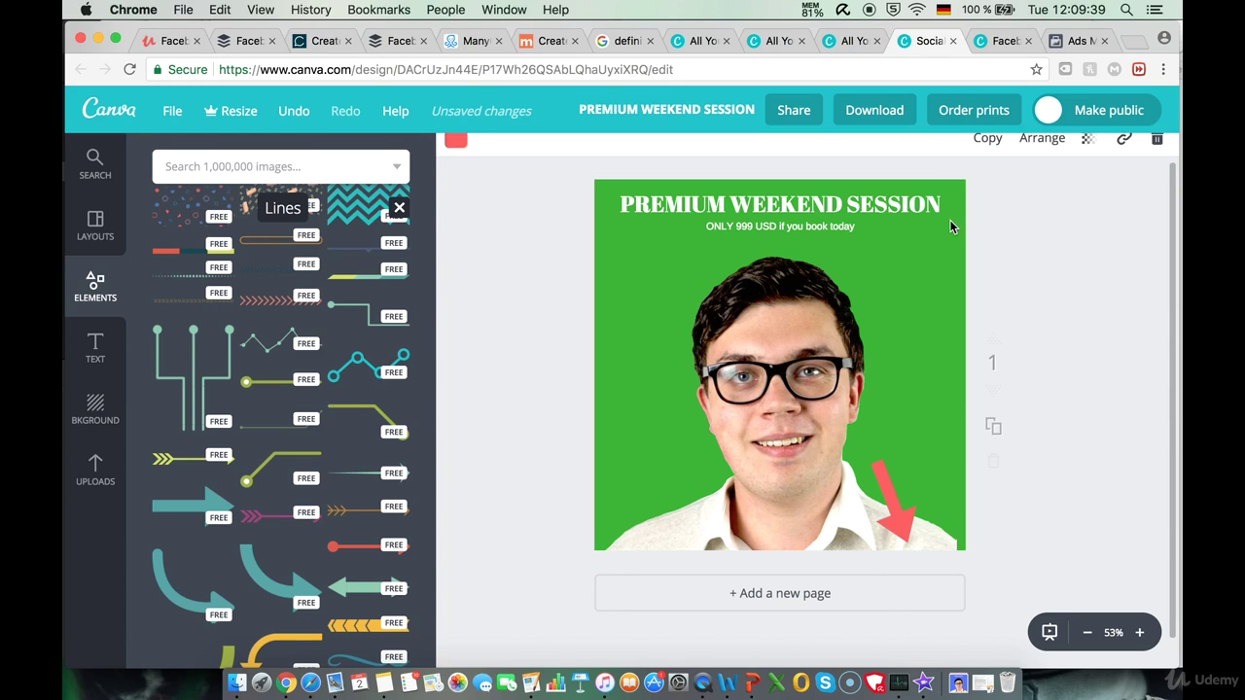
# Step: Download the finished green card design as a PNG and open the downloaded file in Preview
pyautogui.click(853, 115)
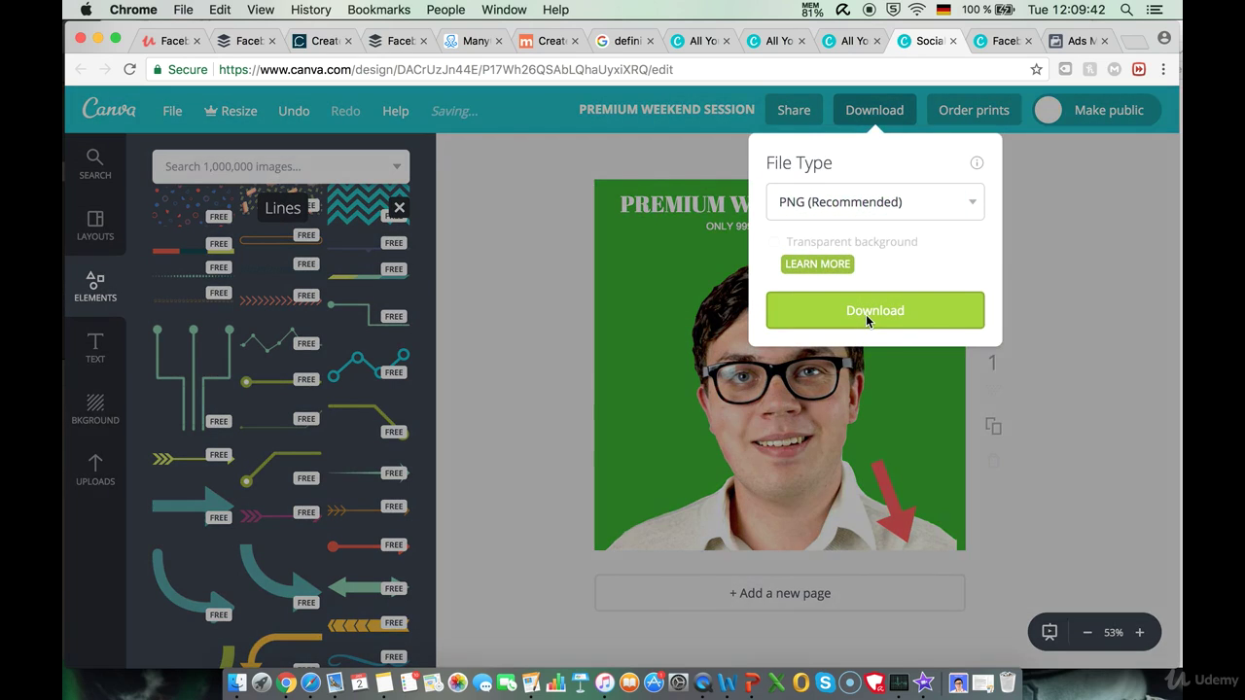
pyautogui.click(868, 313)
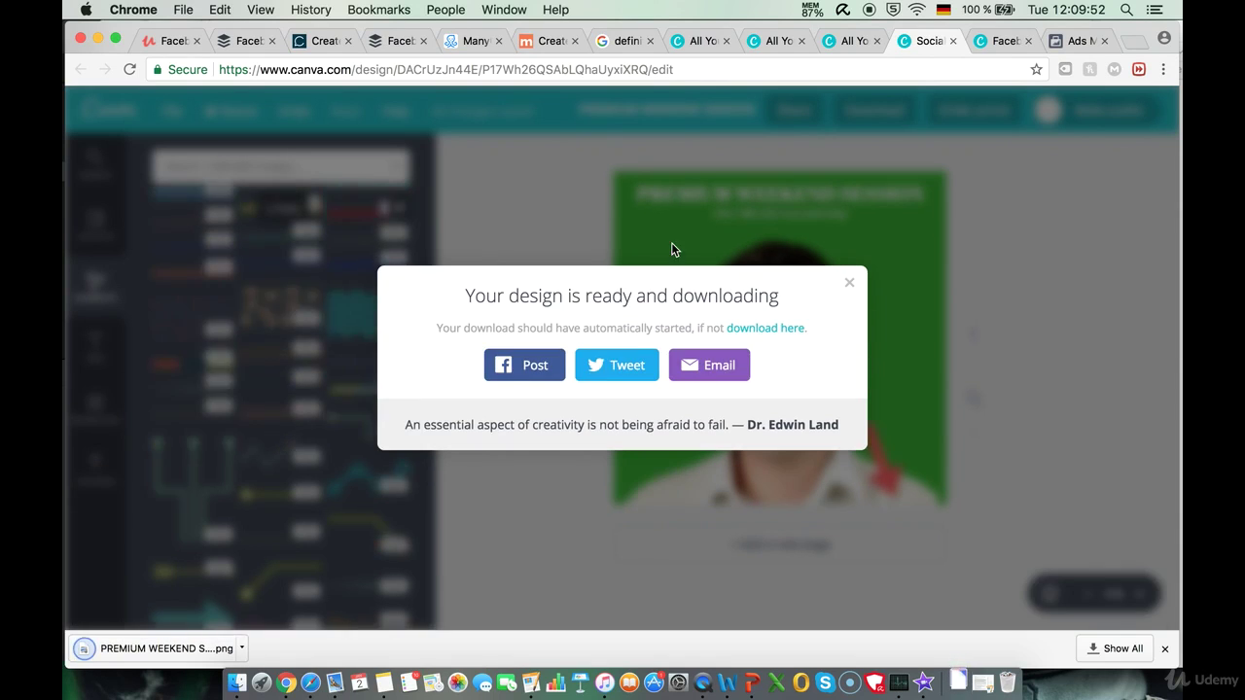
pyautogui.click(185, 649)
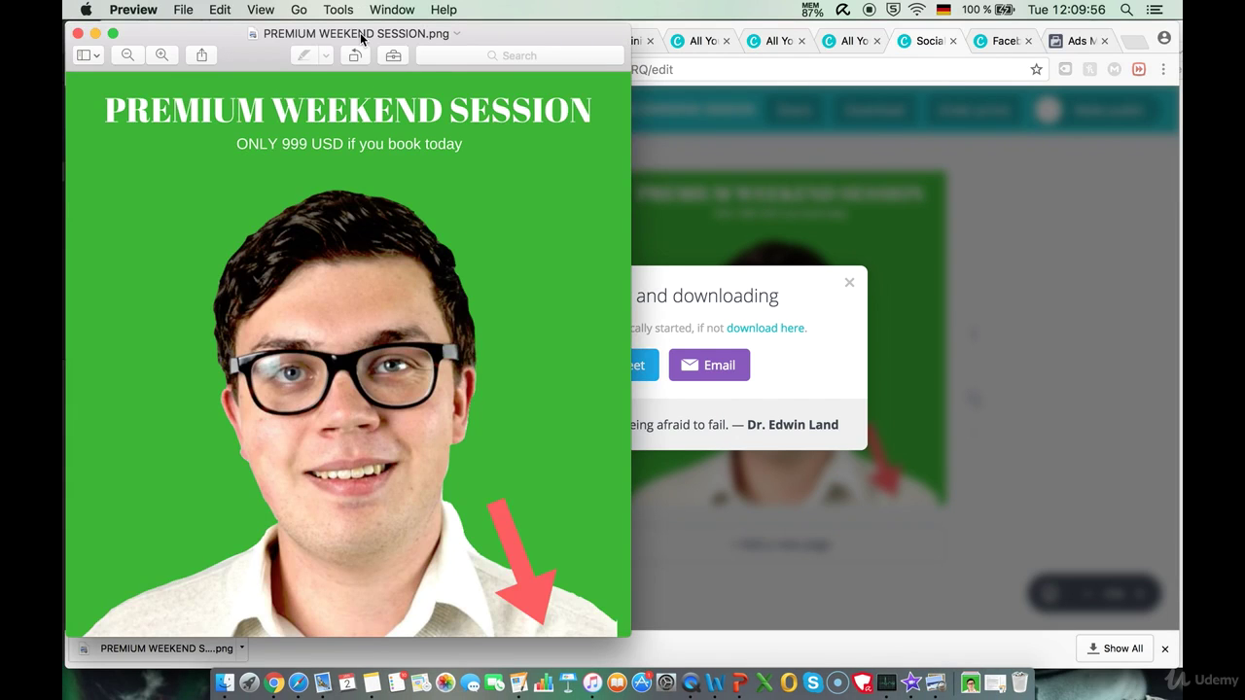
# Step: Rename the downloaded image as "0_1 consultation 3" and close its preview
pyautogui.click(361, 37)
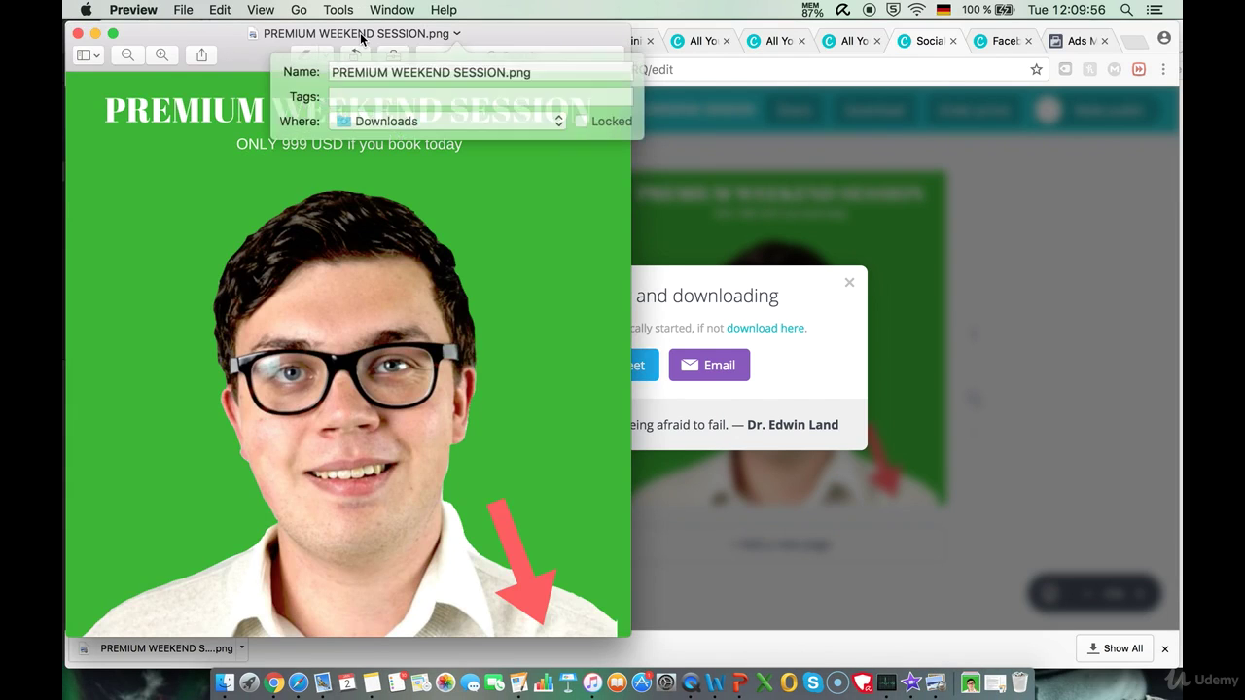
pyautogui.write('0_1')
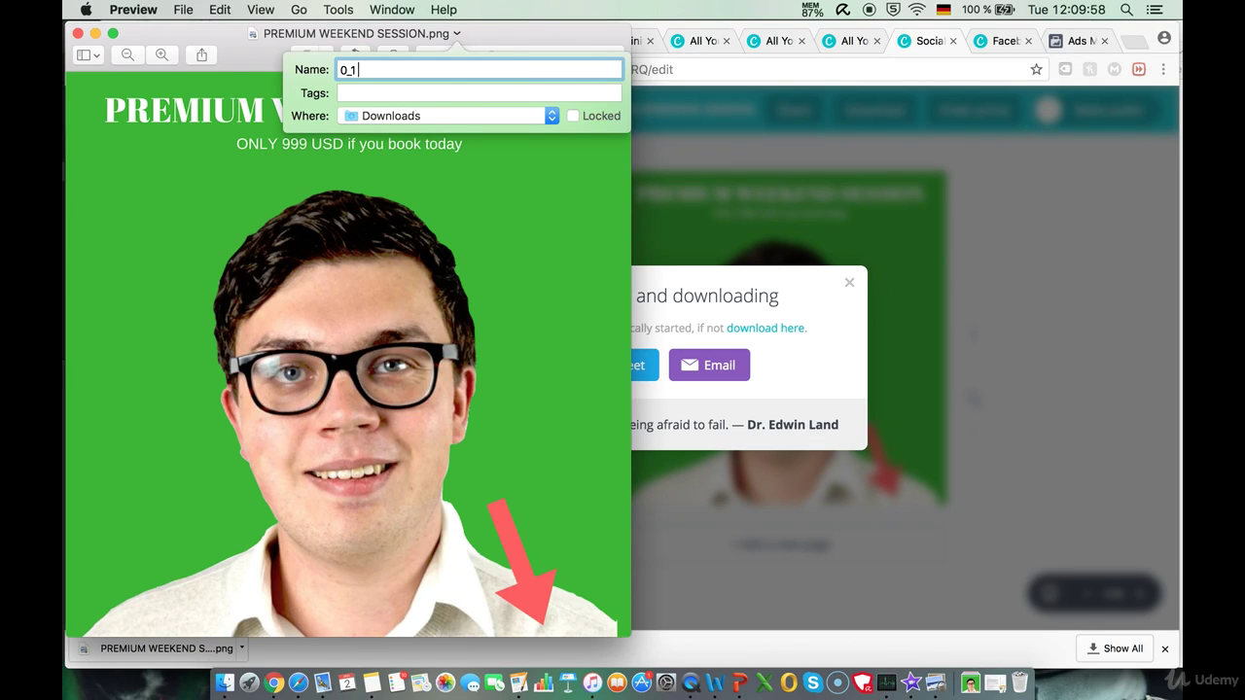
pyautogui.write(' consultation')
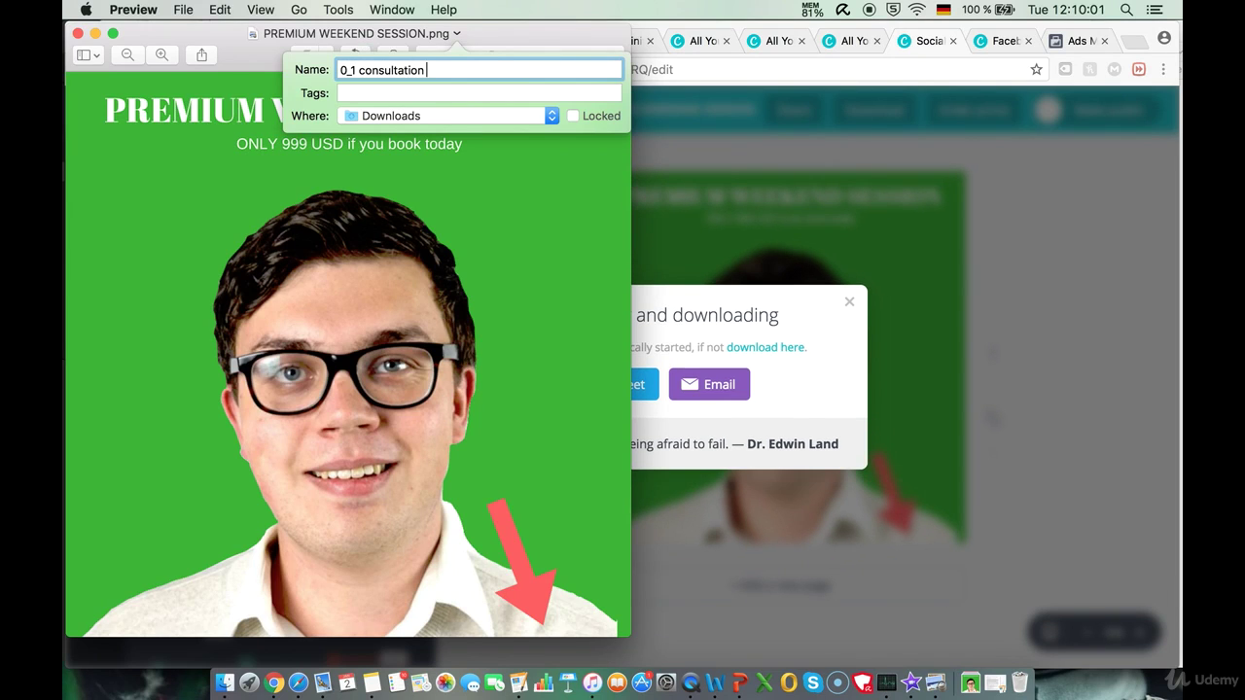
pyautogui.press('Return')
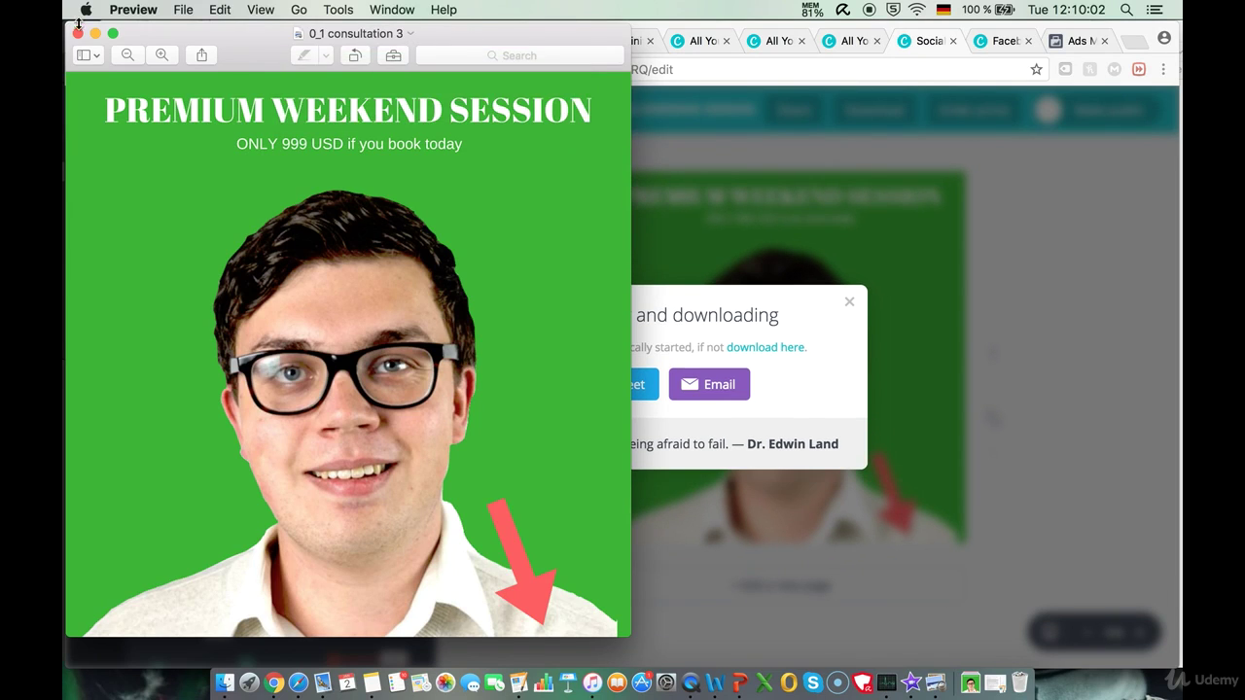
pyautogui.click(78, 34)
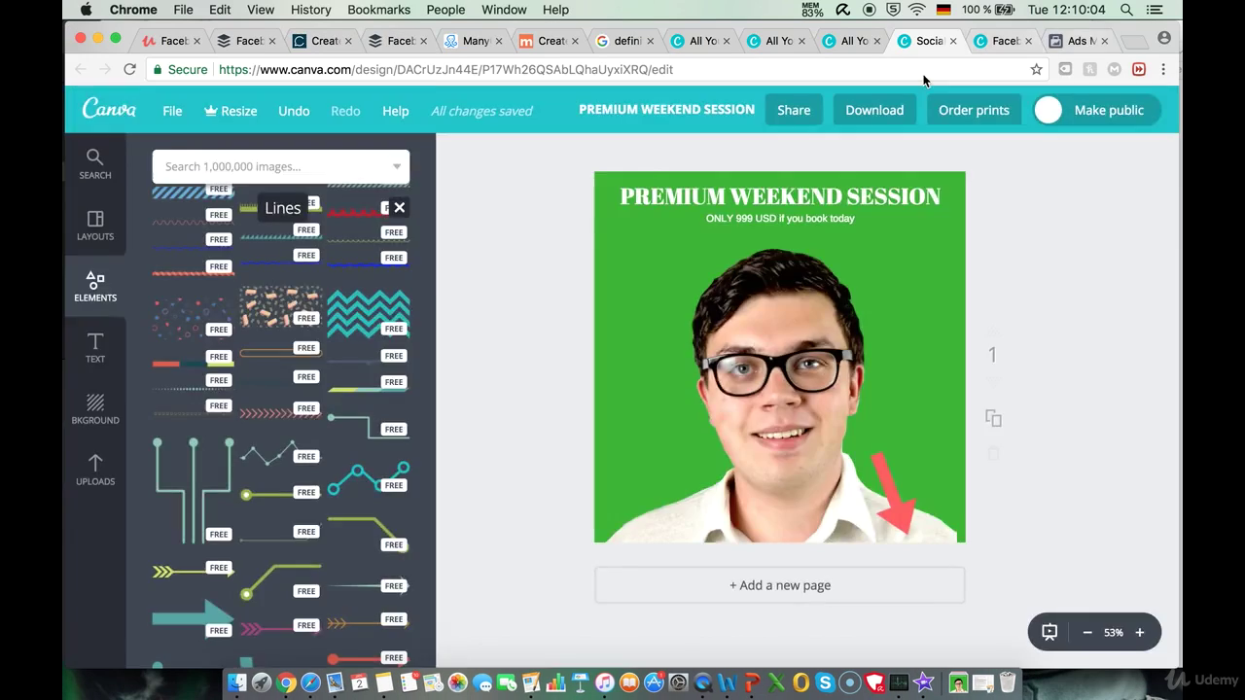
# Step: Switch to Facebook Ads Manager and upload "0_1 consultation 3" from Downloads as the image of carousel card 3
pyautogui.click(1075, 39)
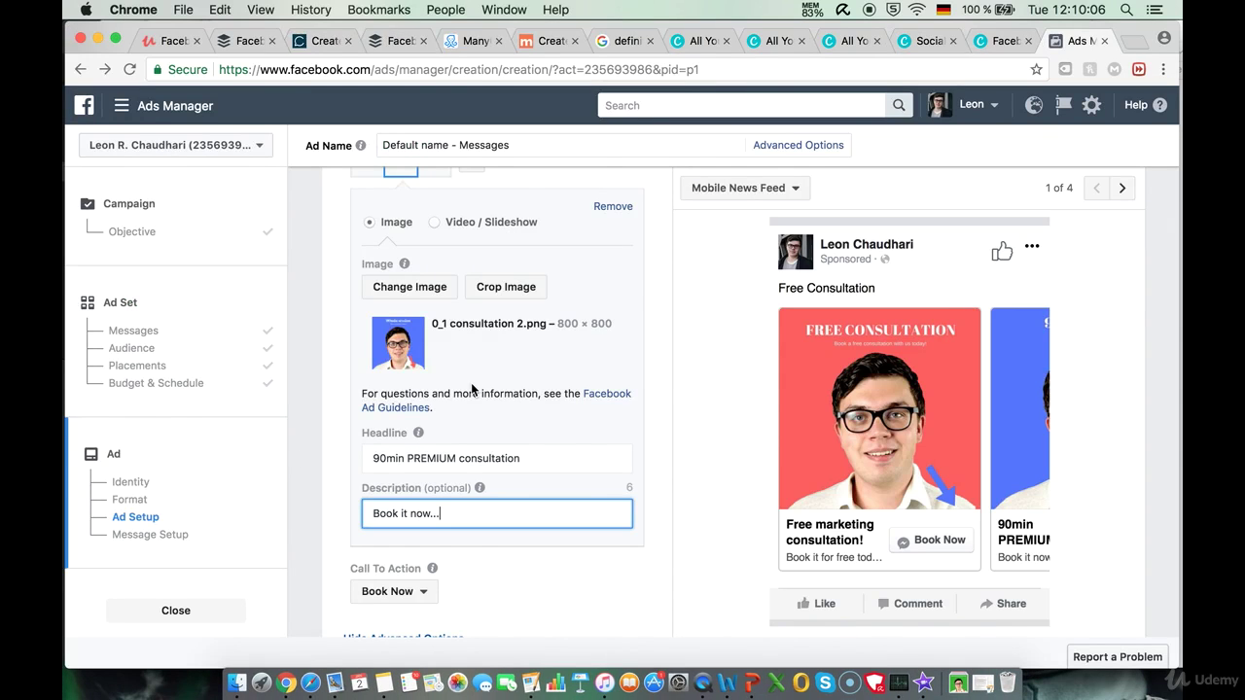
pyautogui.scroll(2, 471, 389)
pyautogui.click(435, 312)
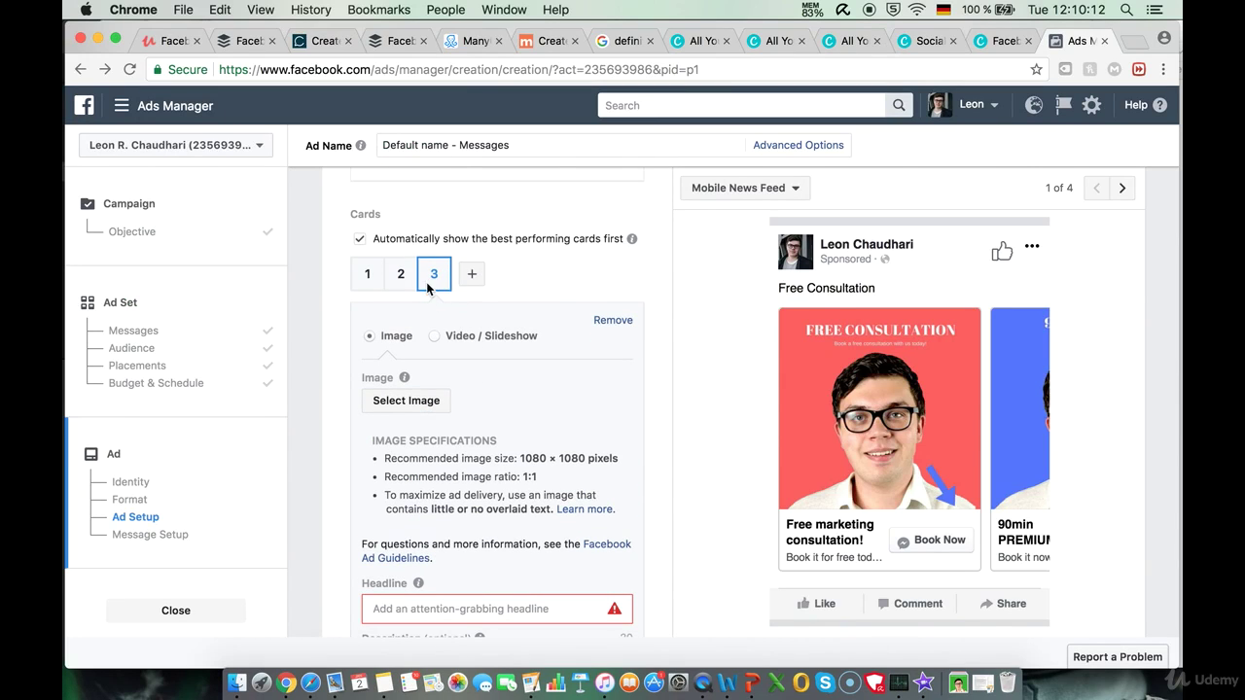
pyautogui.scroll(-3, 429, 276)
pyautogui.scroll(2, 467, 321)
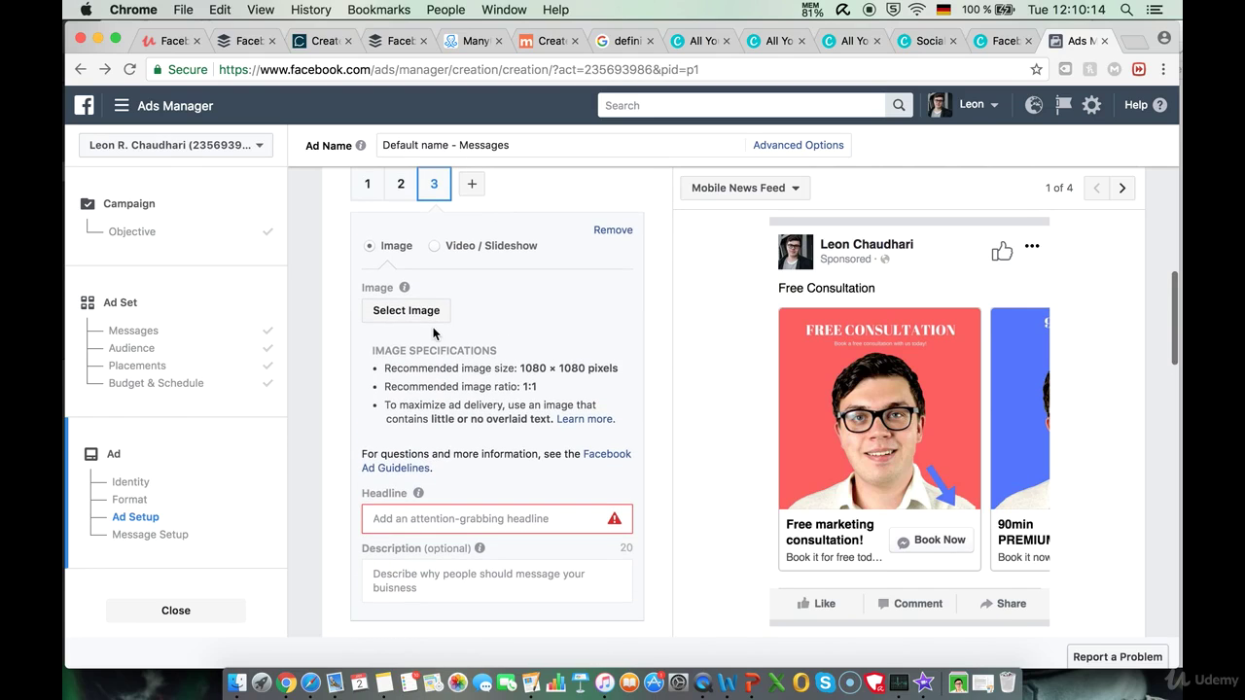
pyautogui.click(423, 320)
pyautogui.click(634, 370)
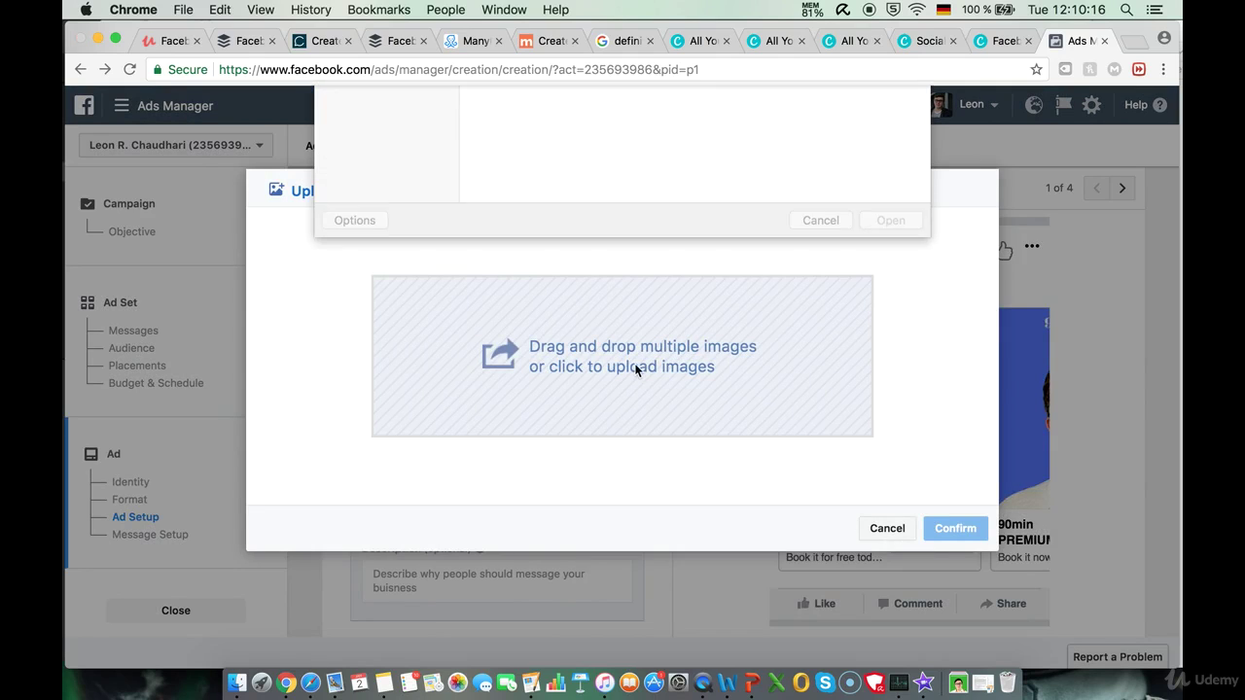
pyautogui.scroll(-1, 675, 142)
pyautogui.click(824, 139)
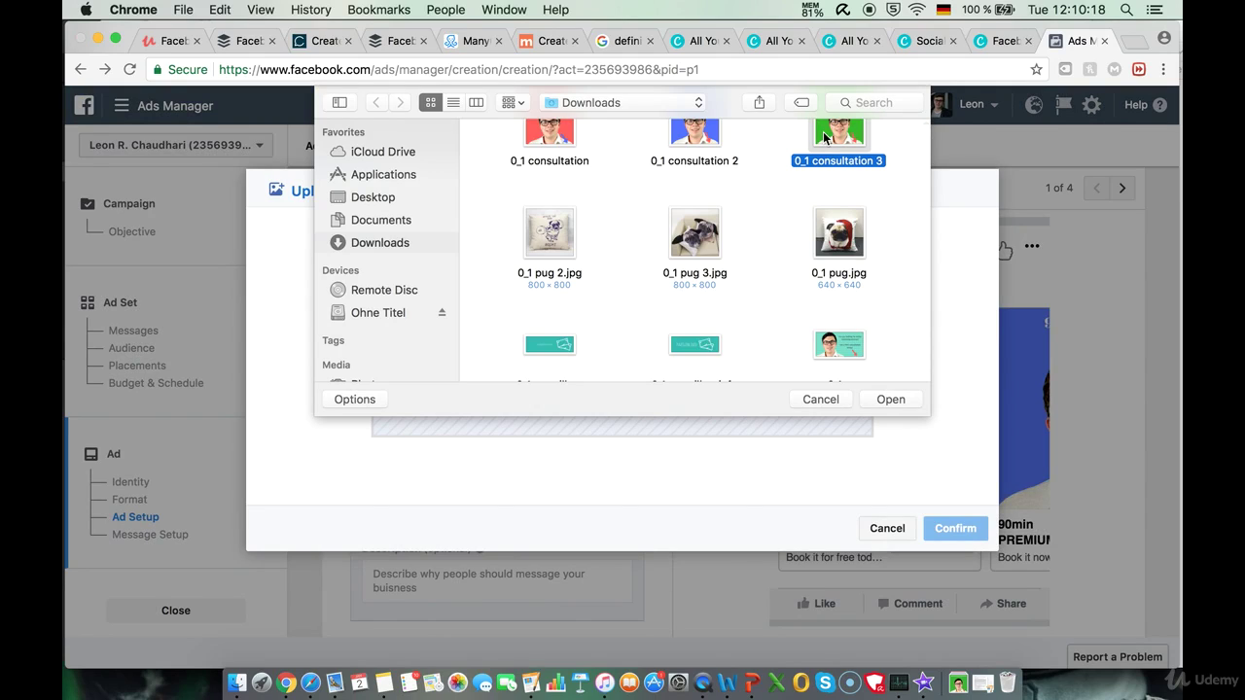
pyautogui.click(891, 399)
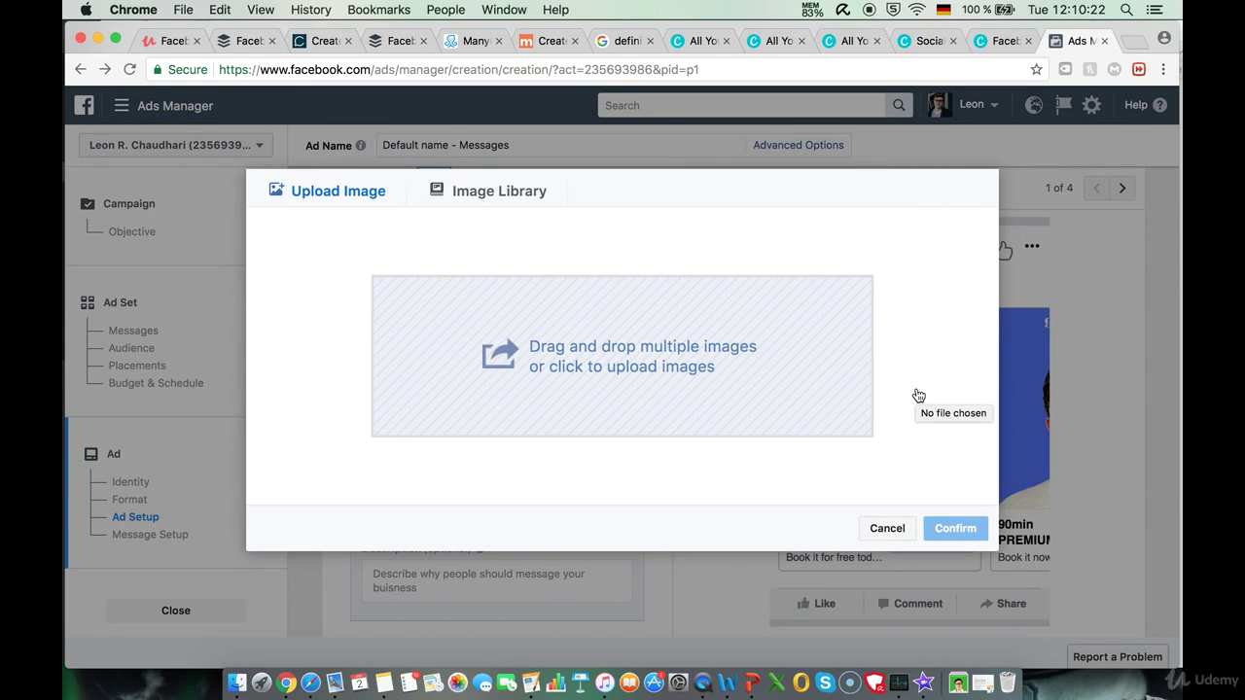
pyautogui.click(952, 482)
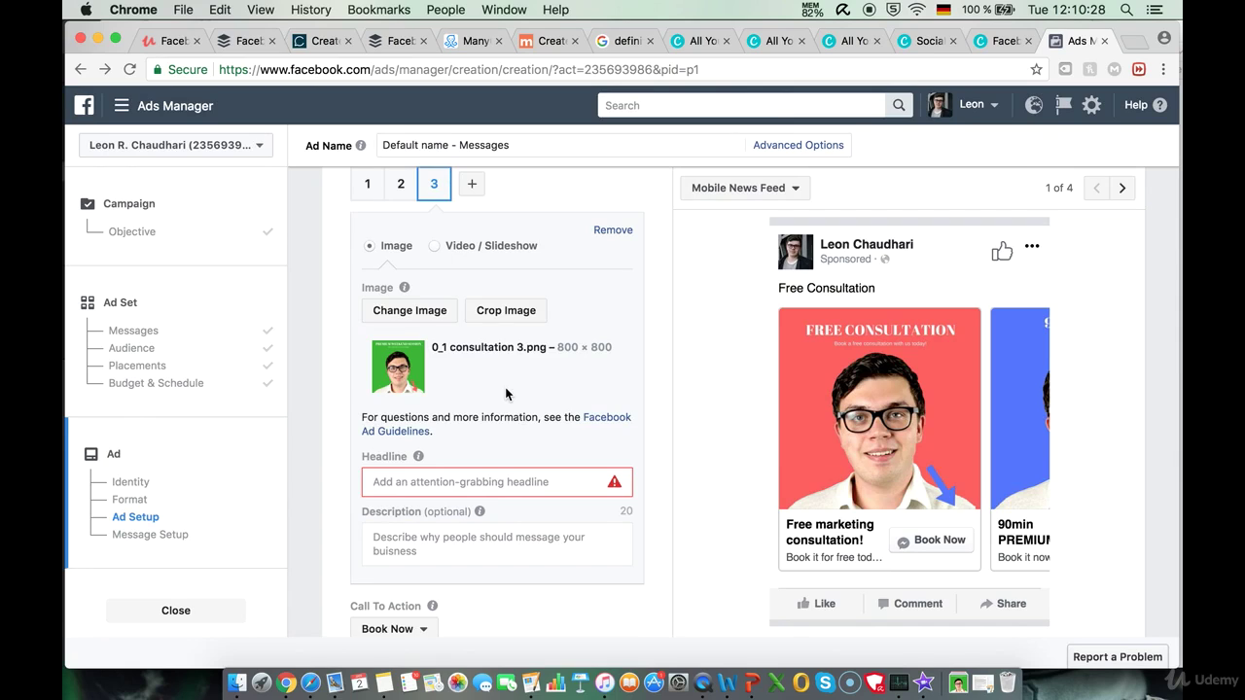
# Step: Give card 3 the headline "WEEKEND PREMIUM SESSION" and the description "Book it now..."
pyautogui.scroll(-1, 506, 394)
pyautogui.click(387, 420)
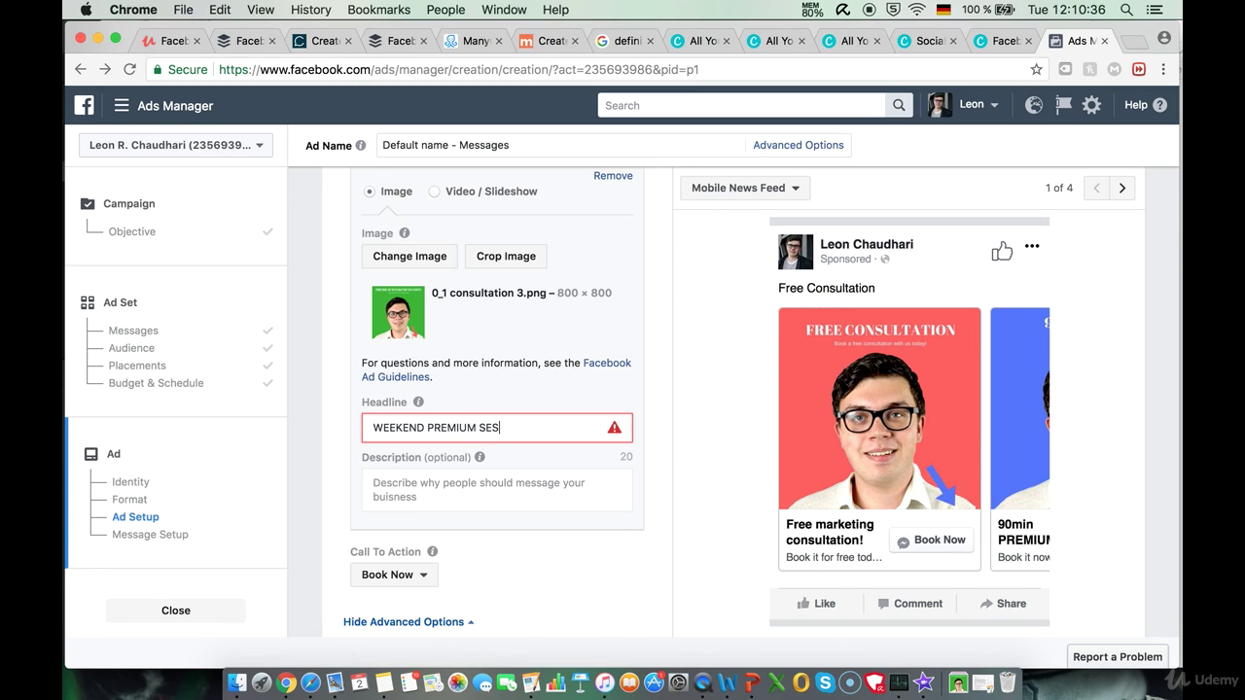
pyautogui.click(458, 494)
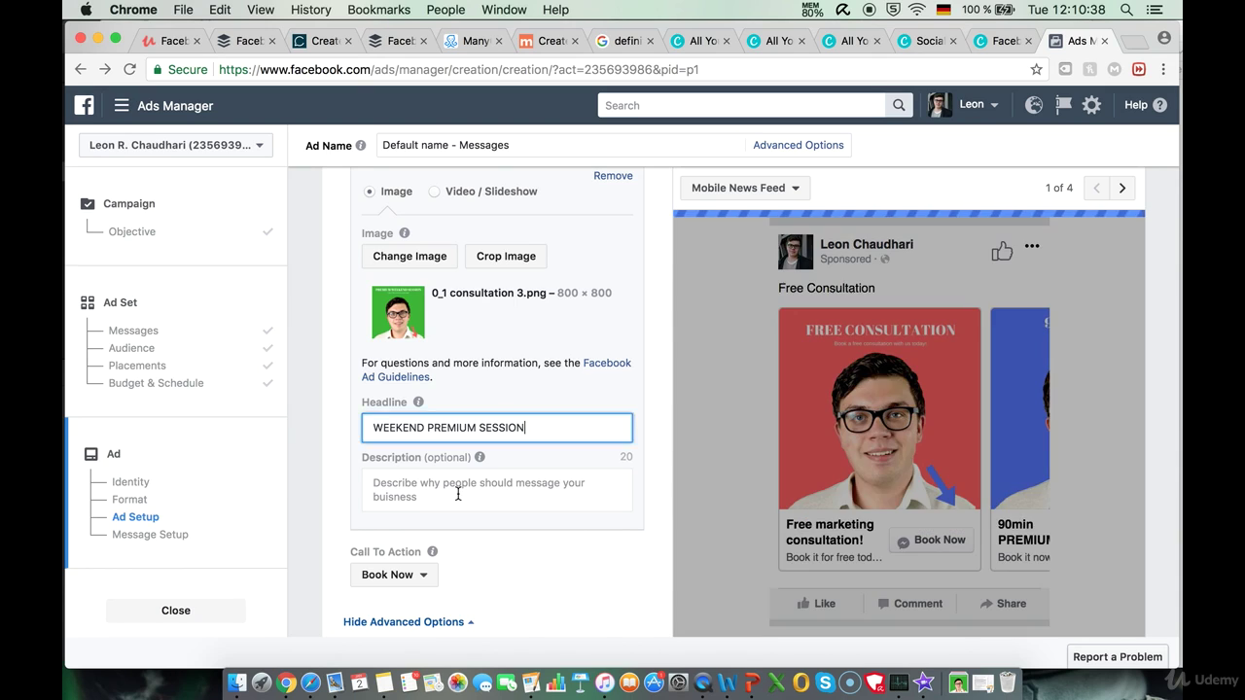
pyautogui.write('Book it ')
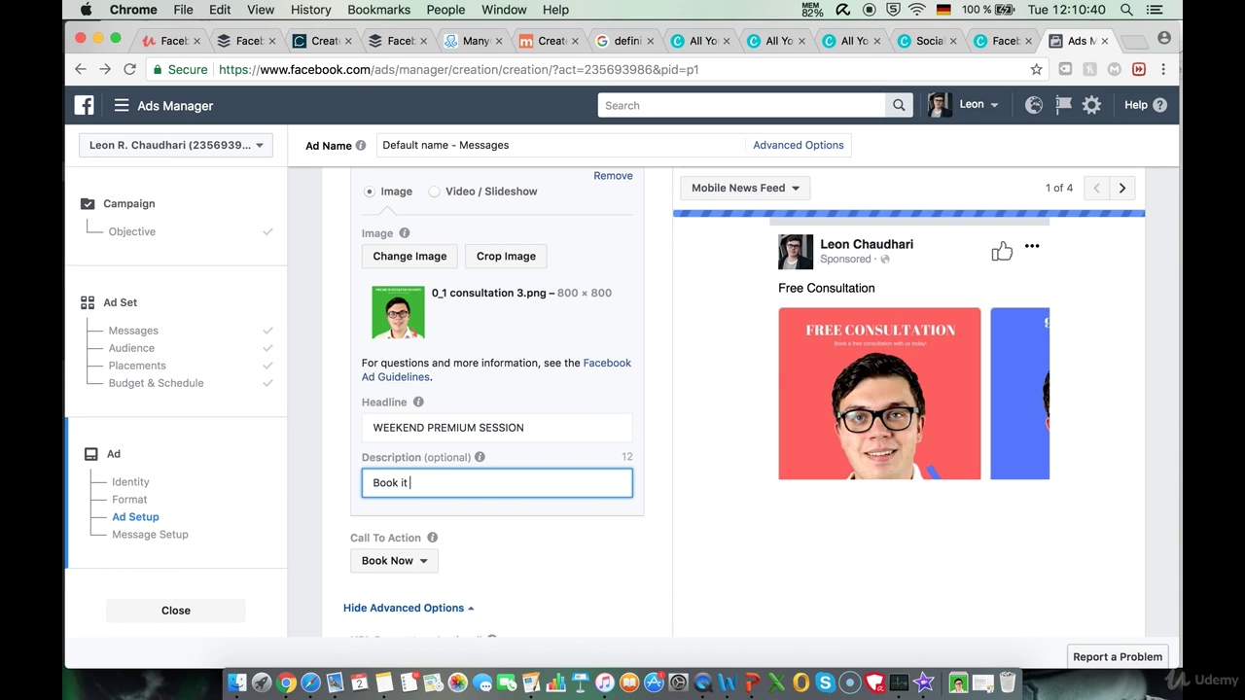
pyautogui.write('now...')
# Step: Replace the text of the first quick reply in the message setup with "Free consultation"
pyautogui.scroll(-5, 641, 496)
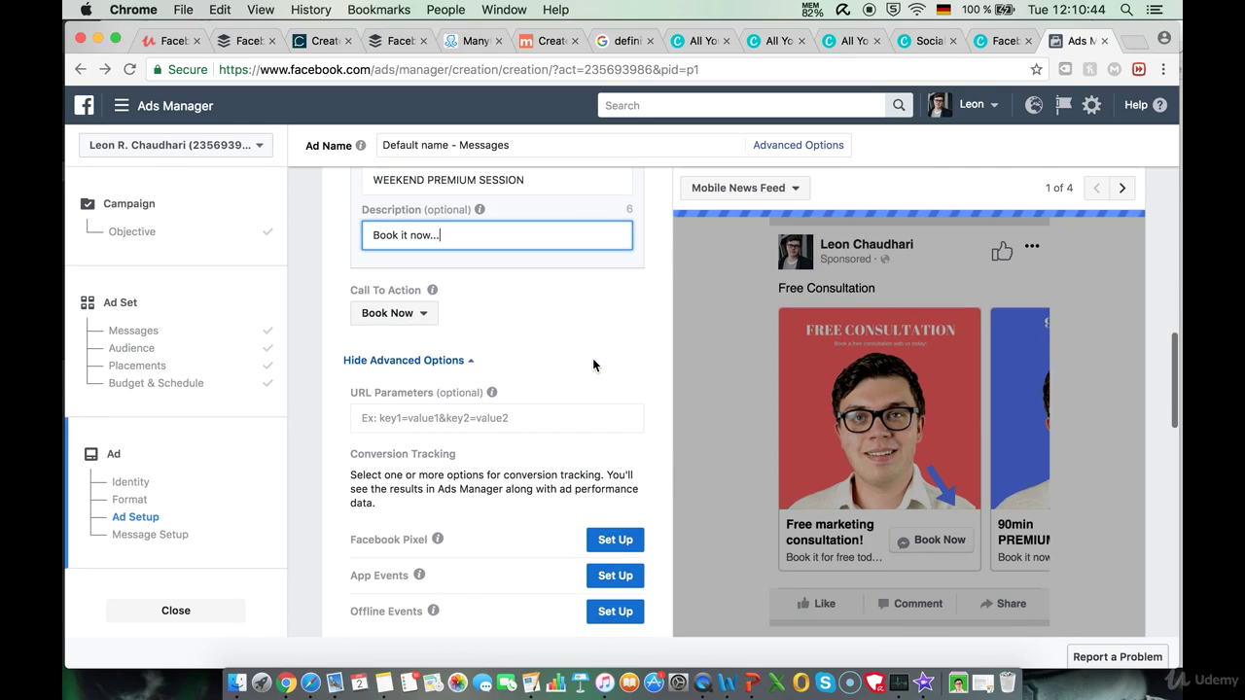
pyautogui.scroll(-5, 571, 385)
pyautogui.scroll(-7, 571, 385)
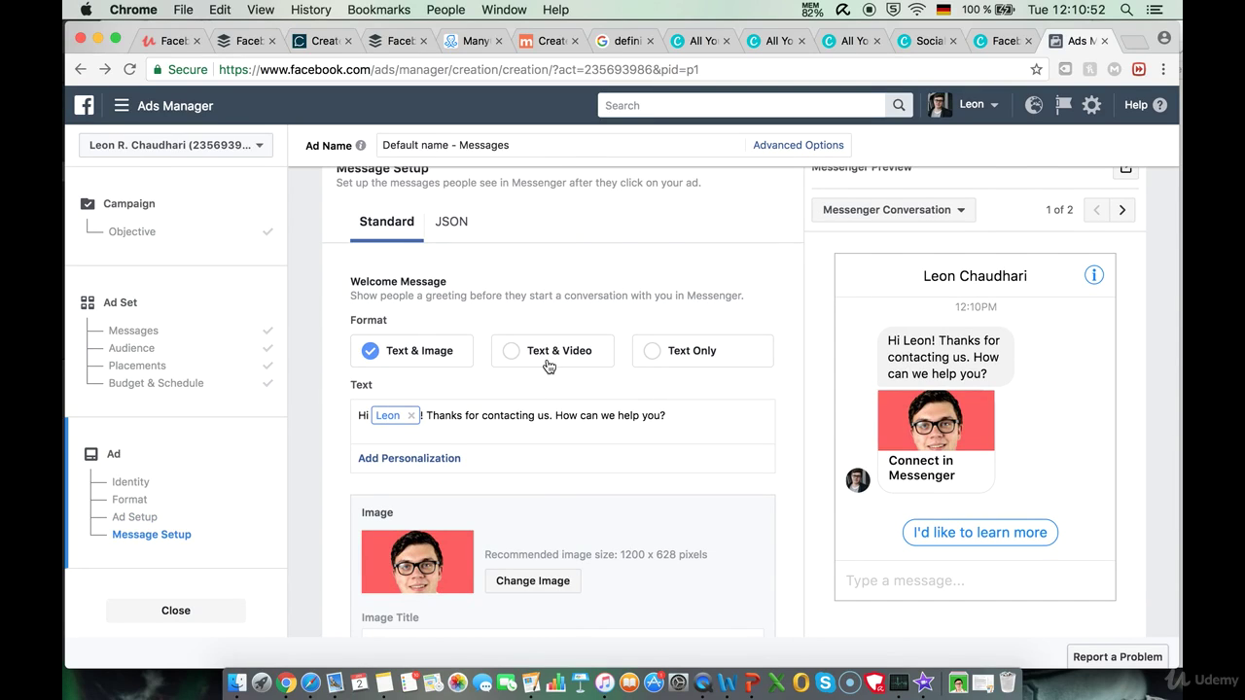
pyautogui.scroll(15, 584, 236)
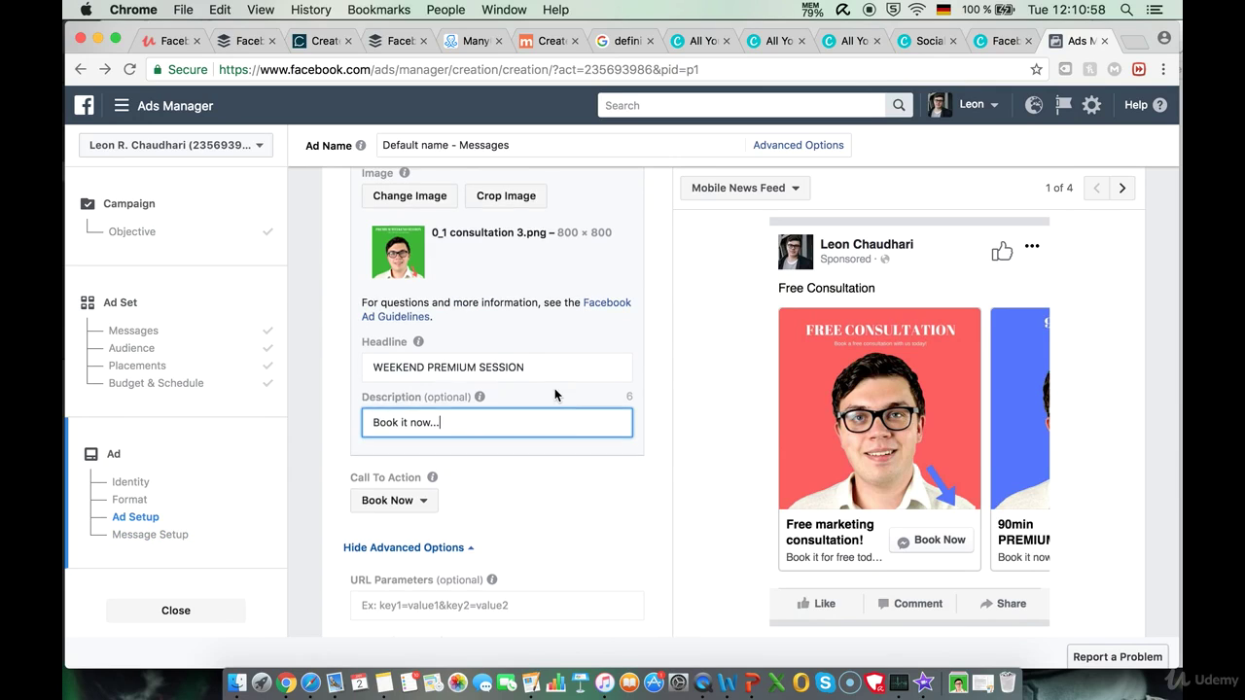
pyautogui.scroll(-15, 555, 389)
pyautogui.scroll(-4, 455, 468)
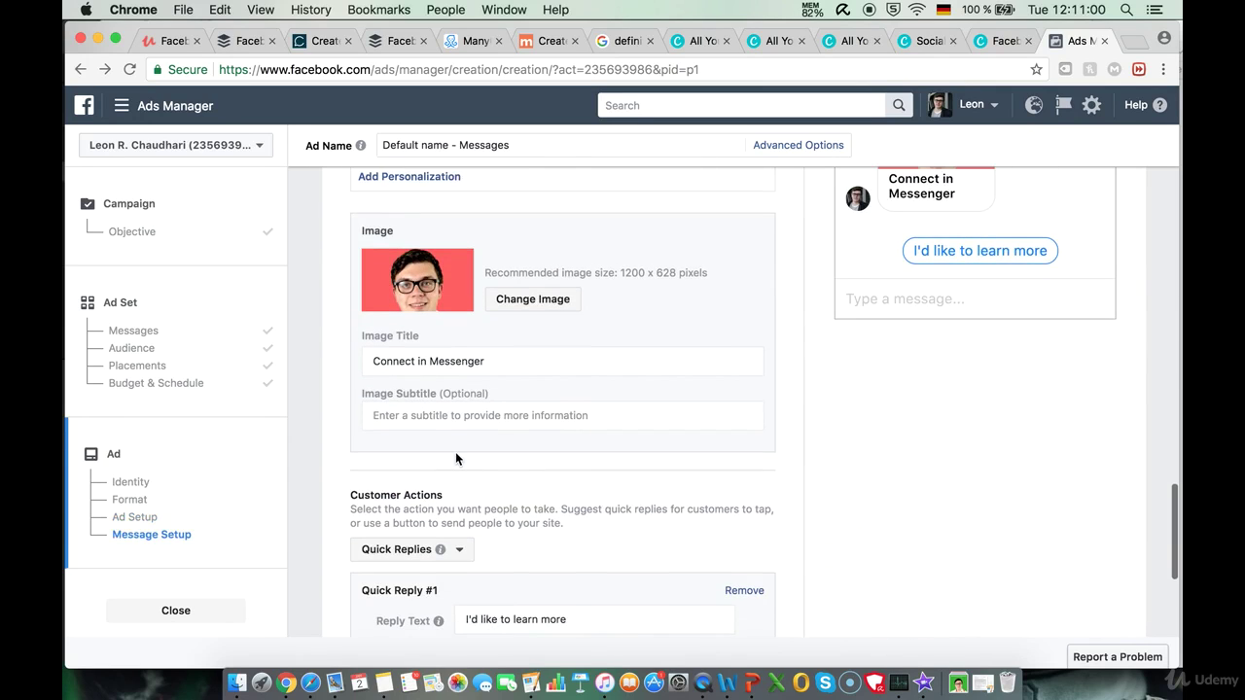
pyautogui.click(525, 510)
pyautogui.press('super+a')
pyautogui.write('Fr')
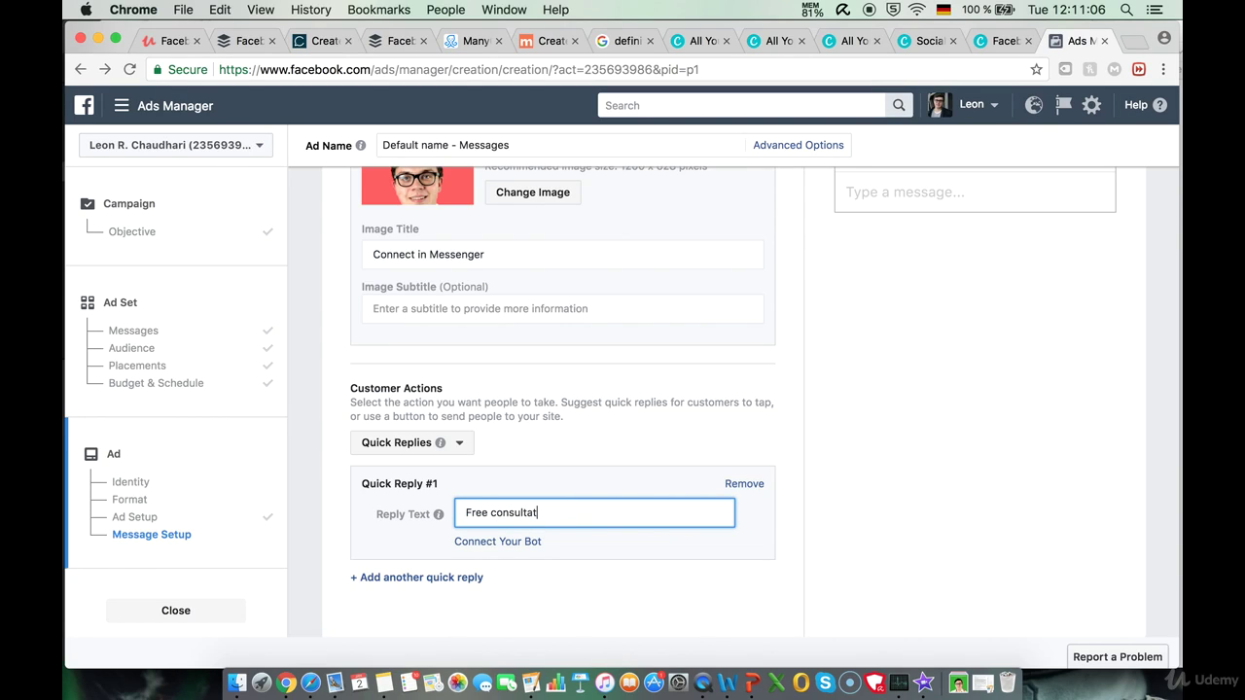
# Step: Add a second quick reply with the text "90min Premium Session"
pyautogui.click(428, 577)
pyautogui.scroll(-1, 486, 594)
pyautogui.click(500, 563)
pyautogui.scroll(10, 583, 409)
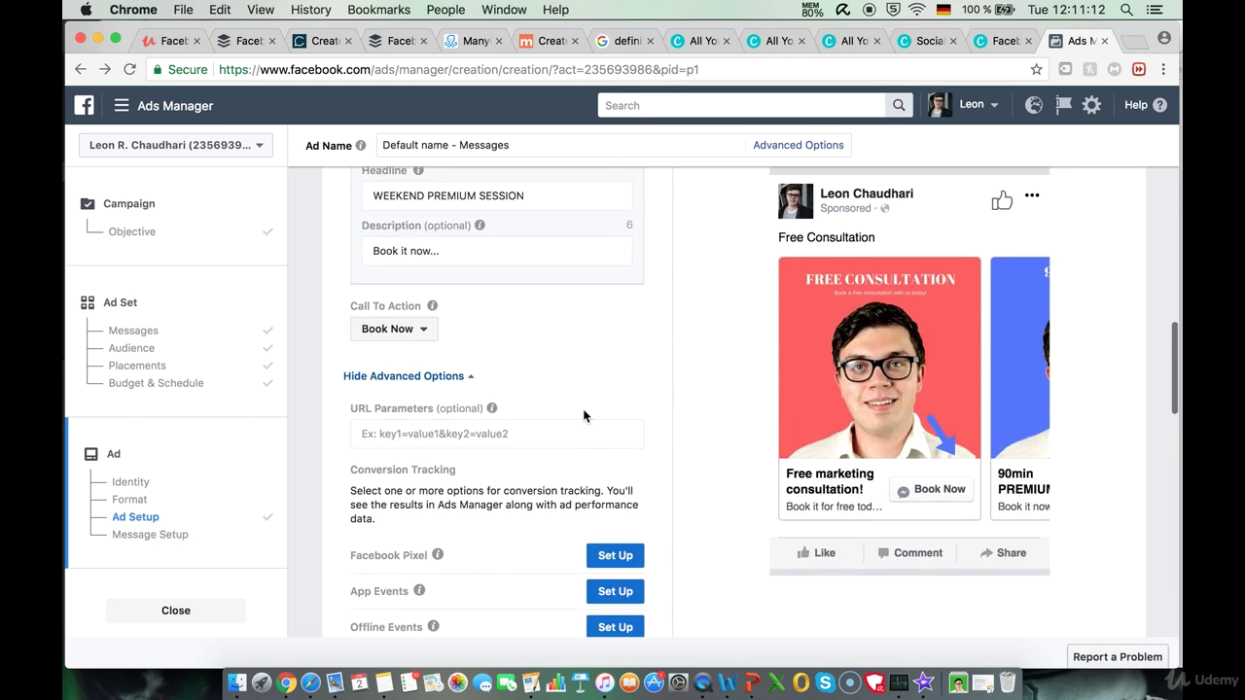
pyautogui.scroll(-10, 583, 416)
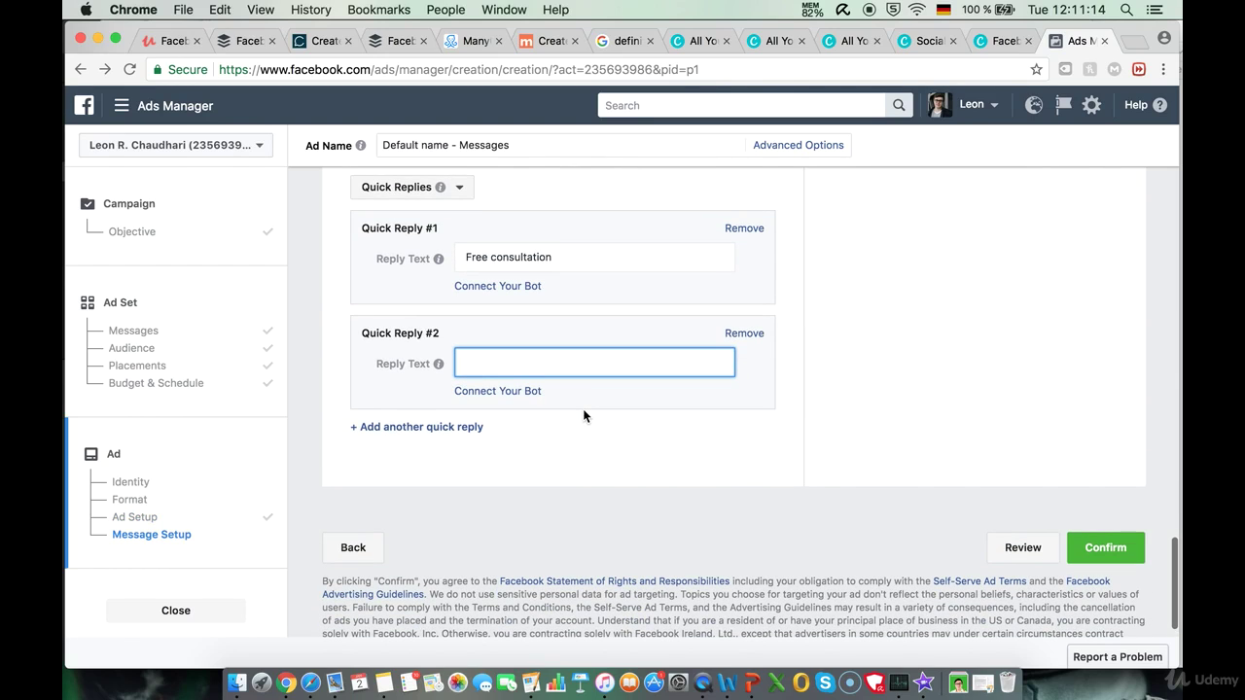
pyautogui.write('90min Premium Sesssion')
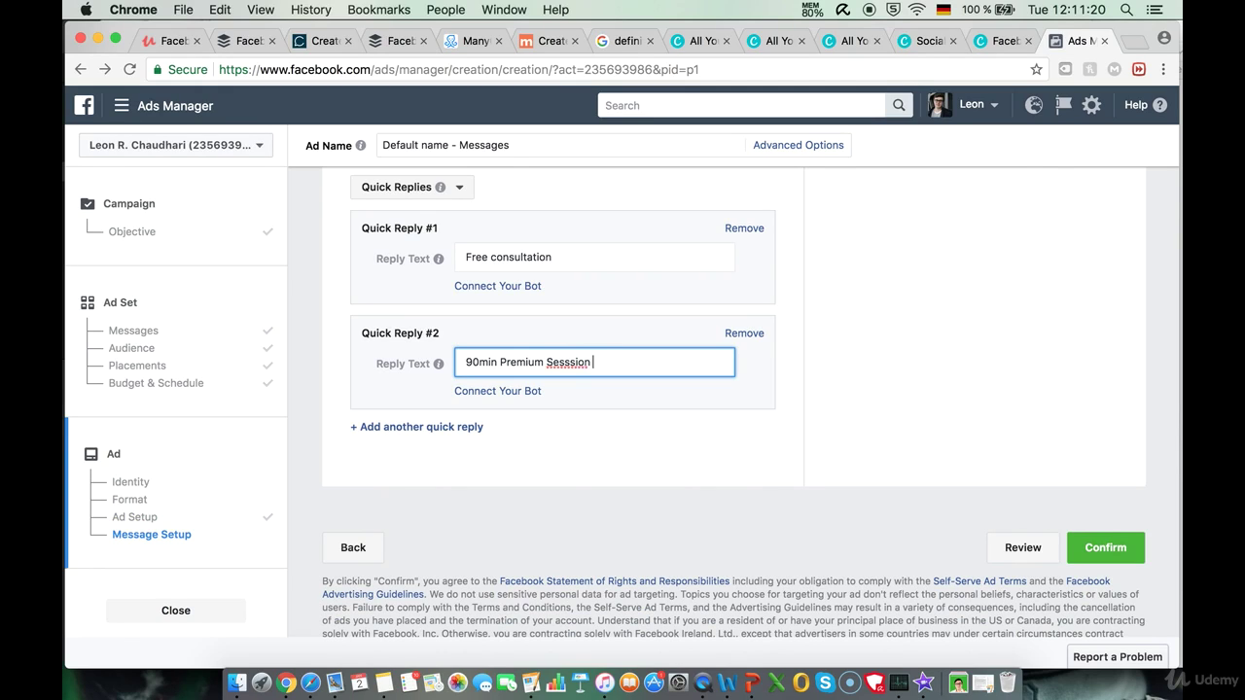
pyautogui.press('BackSpace')
# Step: Add a third quick reply with the text "WEEKEND PREMIUM SESSION"
pyautogui.click(433, 428)
pyautogui.click(483, 470)
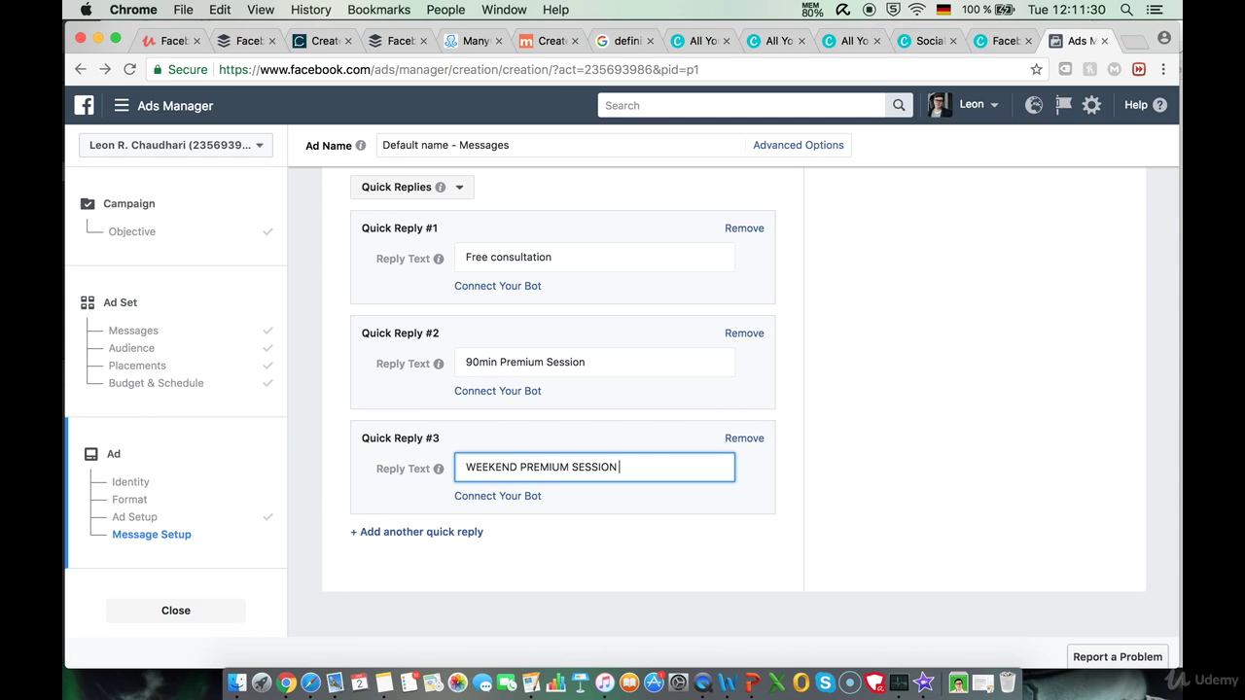
pyautogui.click(616, 544)
# Step: Check the welcome message and its quick replies, and confirm the ad to submit it
pyautogui.scroll(5, 795, 375)
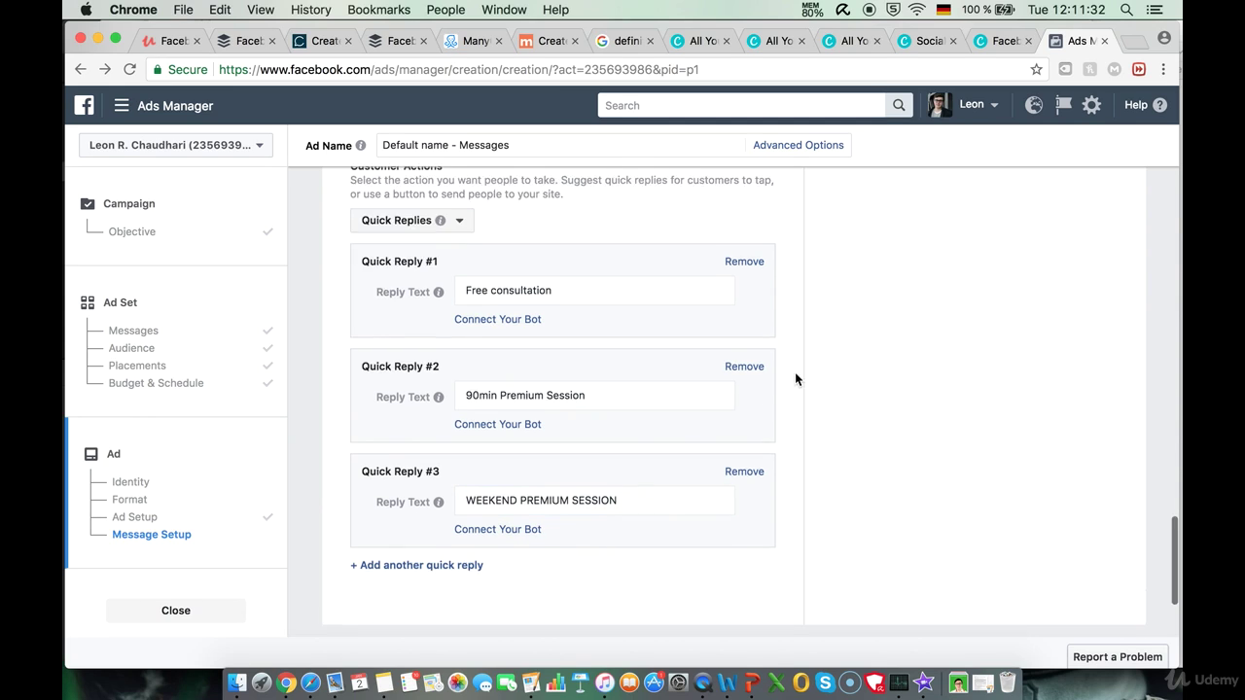
pyautogui.scroll(6, 795, 380)
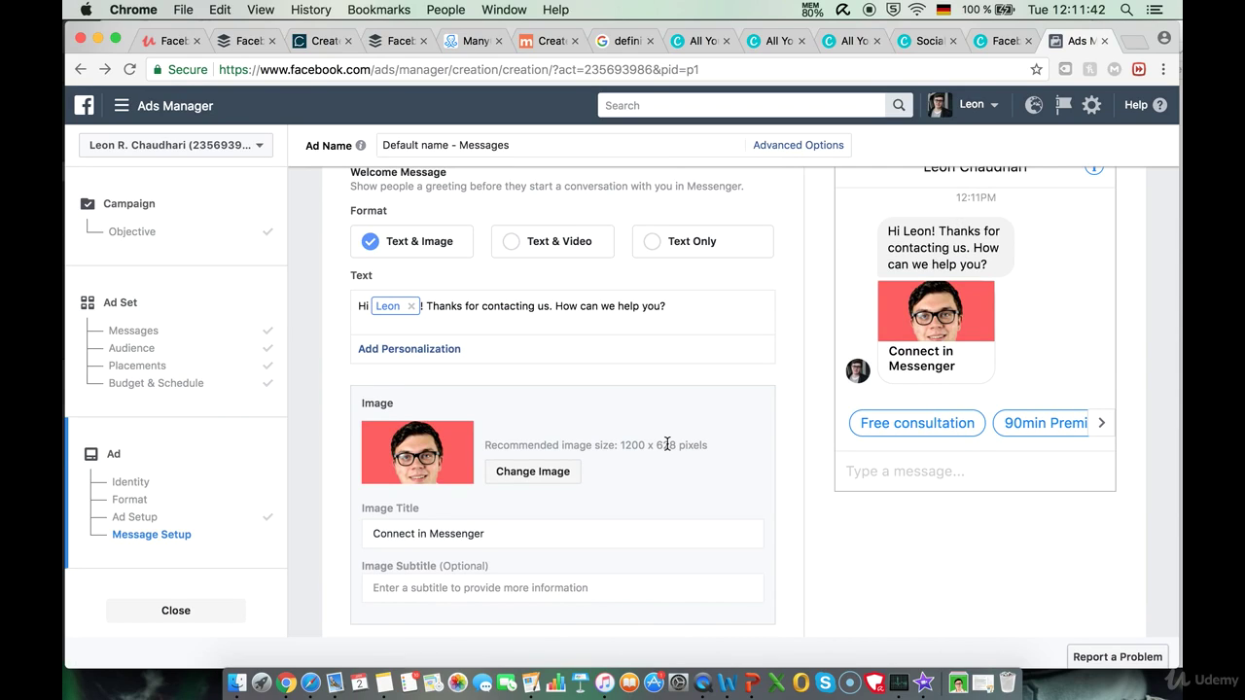
pyautogui.scroll(-2, 760, 346)
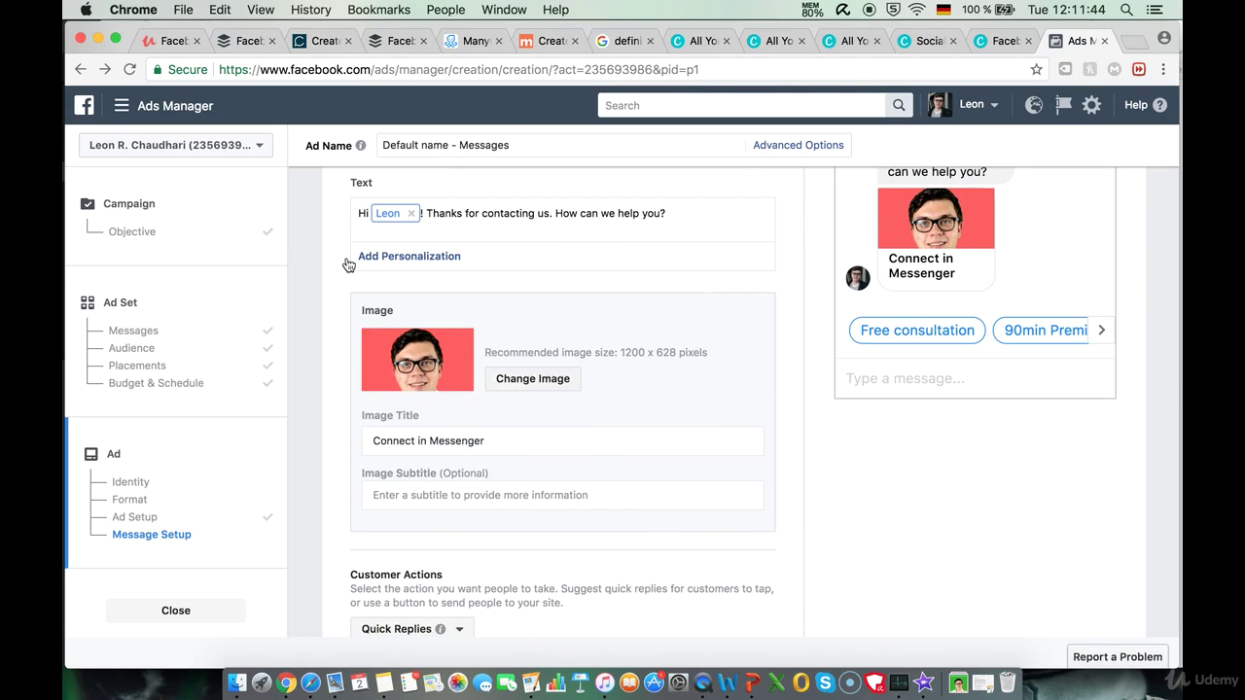
pyautogui.scroll(-10, 565, 434)
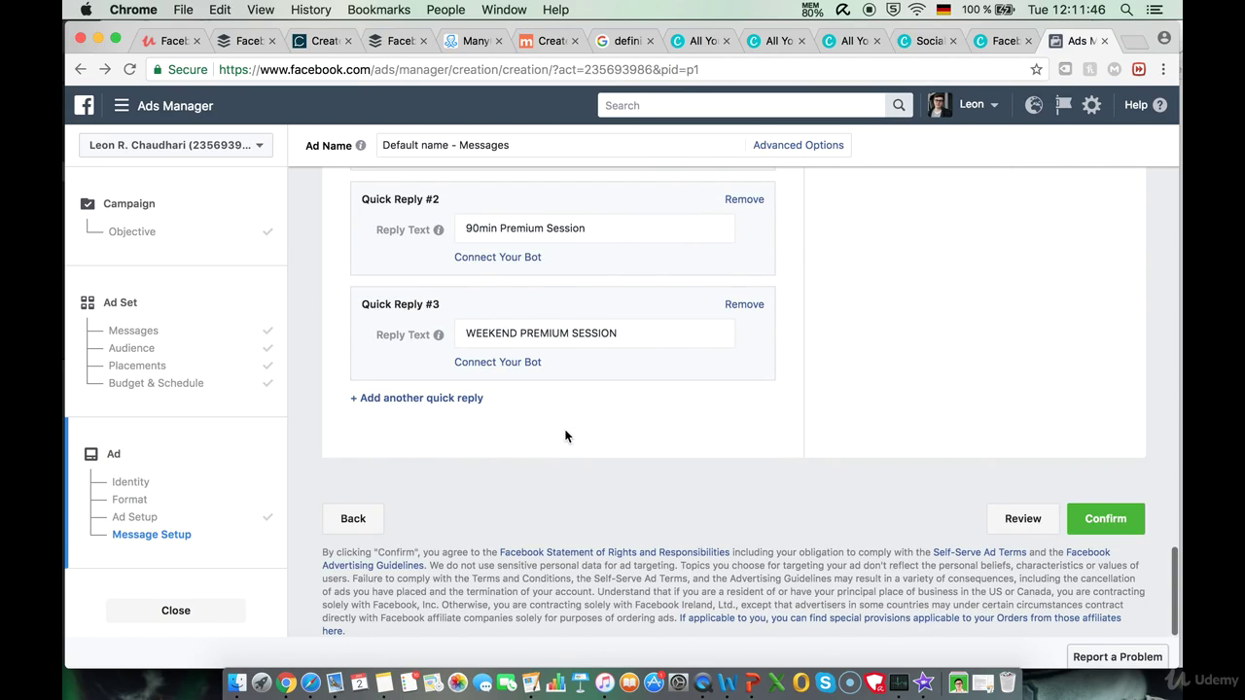
pyautogui.click(1101, 521)
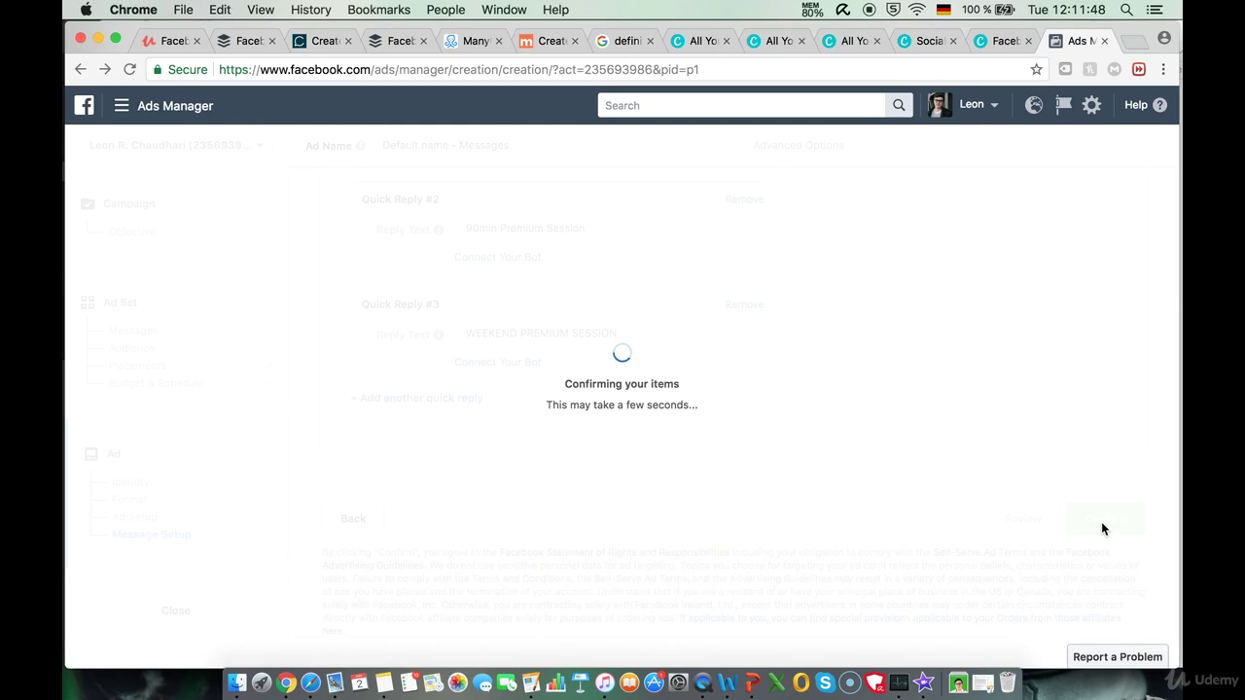